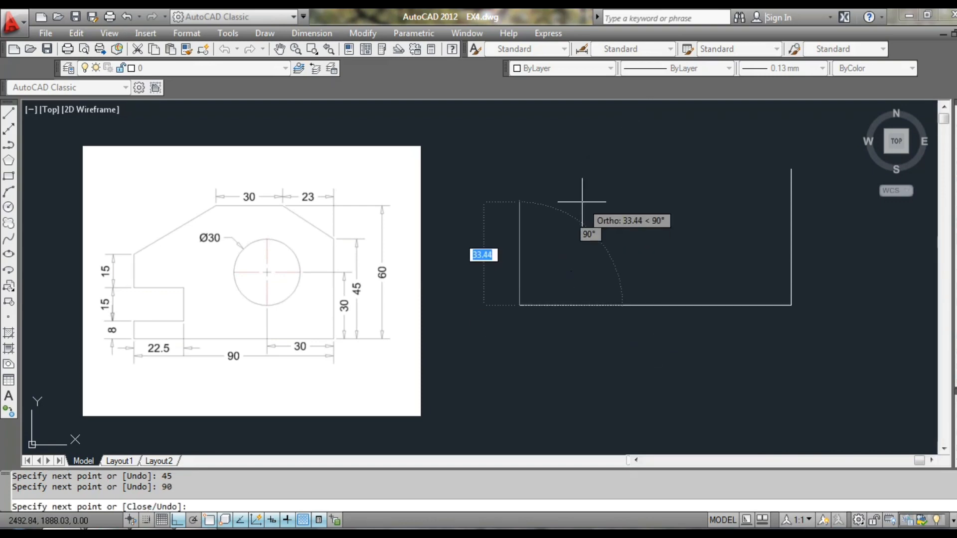
- Continue the outline from the base line's left end with a segment 8 upward and one 22.5 to the right
middle_drag(583, 204, 589, 267)
middle_drag(582, 202, 598, 235)
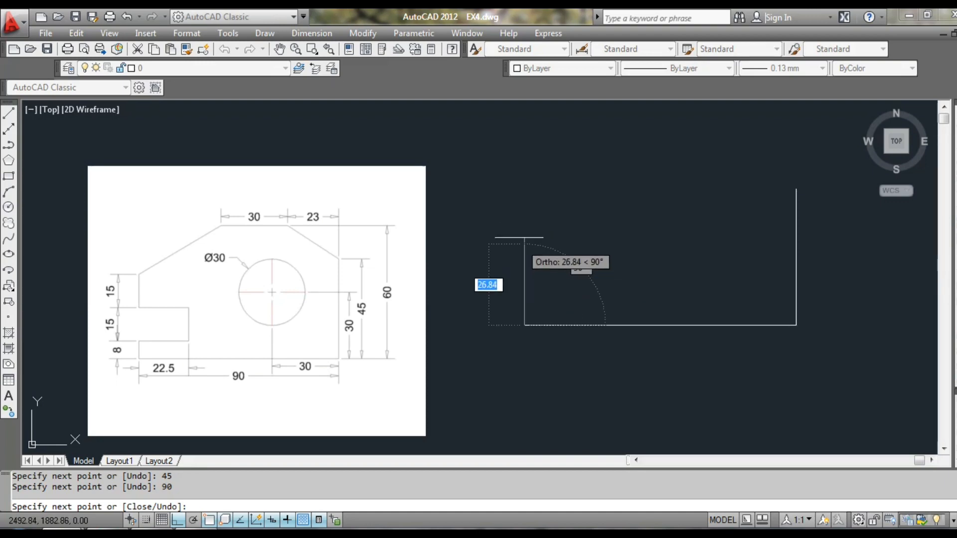
text(8)
key(Return)
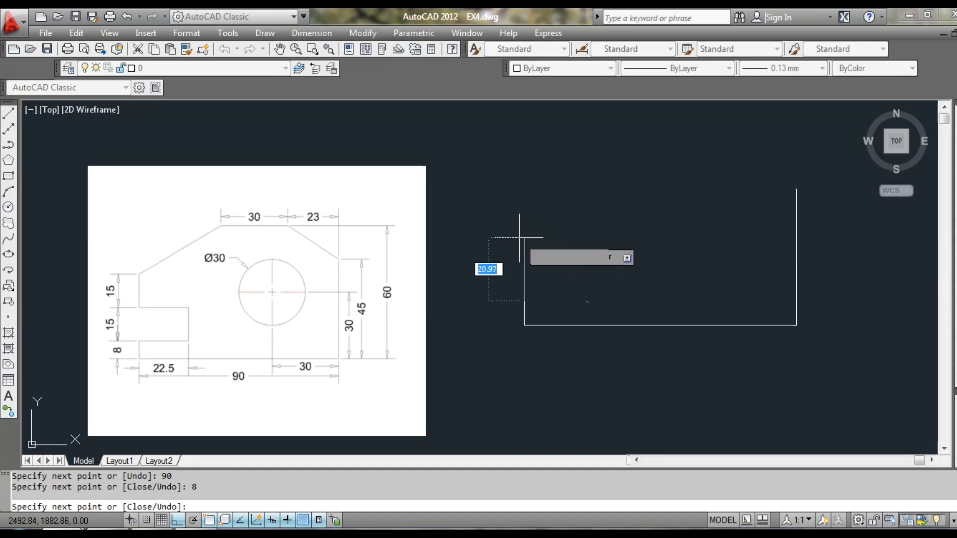
text(2)
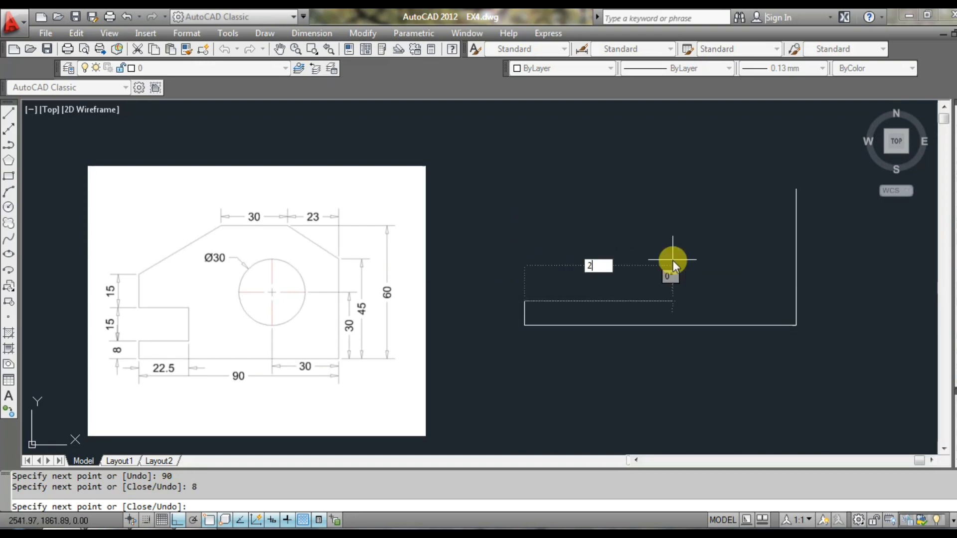
text(2.5)
key(Return)
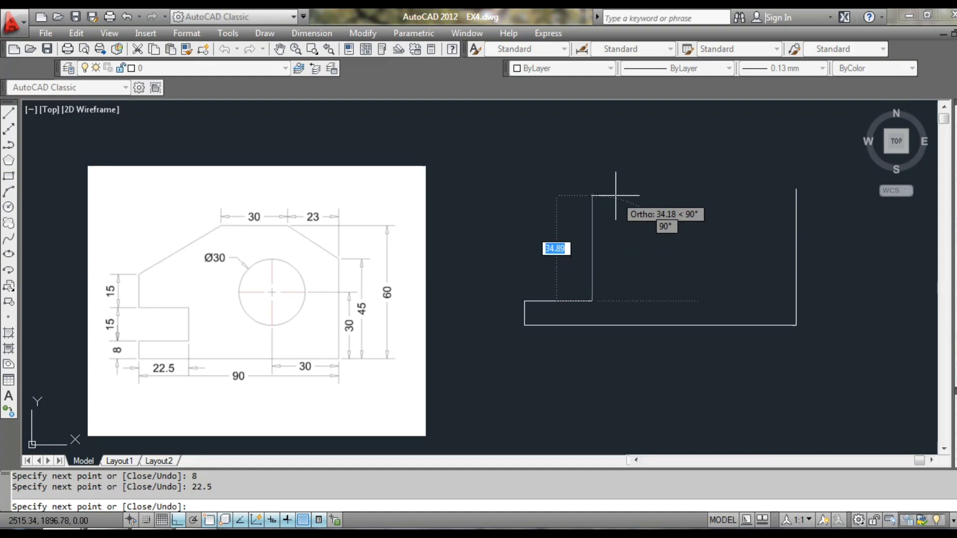
- Complete the notch with a 15 upward segment and one back in line with the left edge, then extend that edge 15 upward
key(Return)
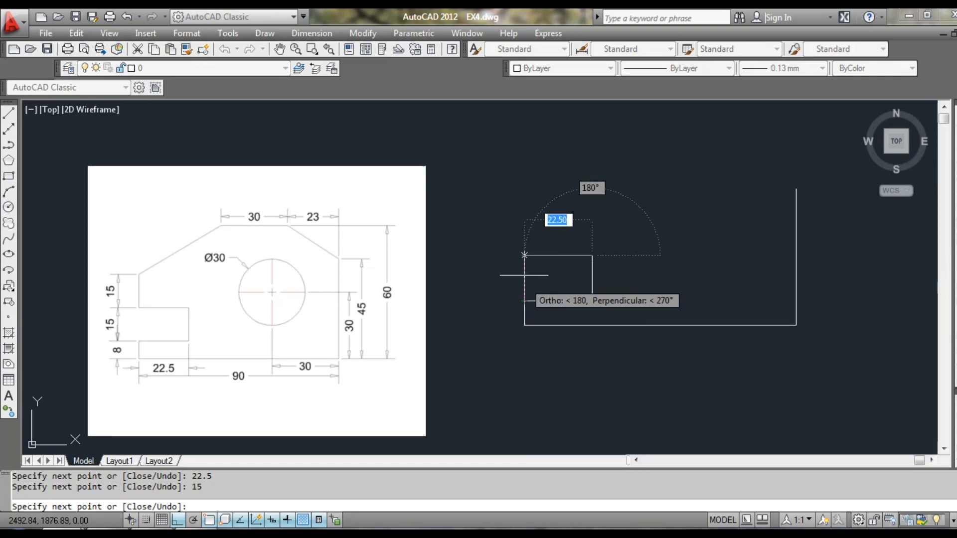
click(524, 269)
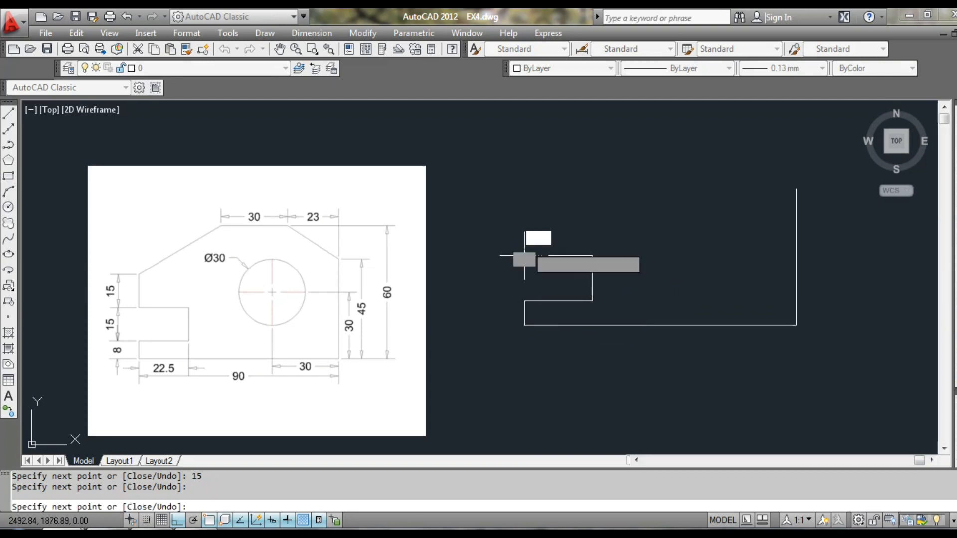
text(15)
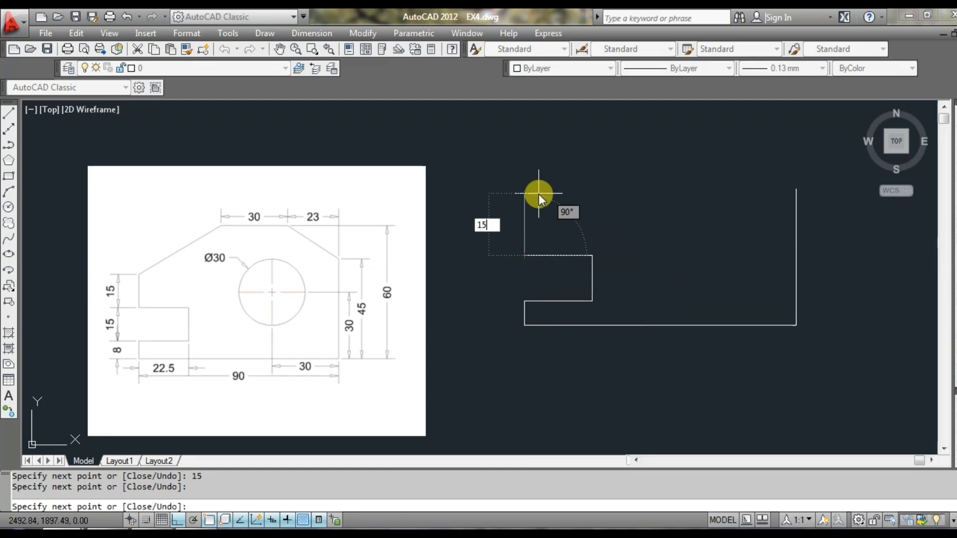
key(Return)
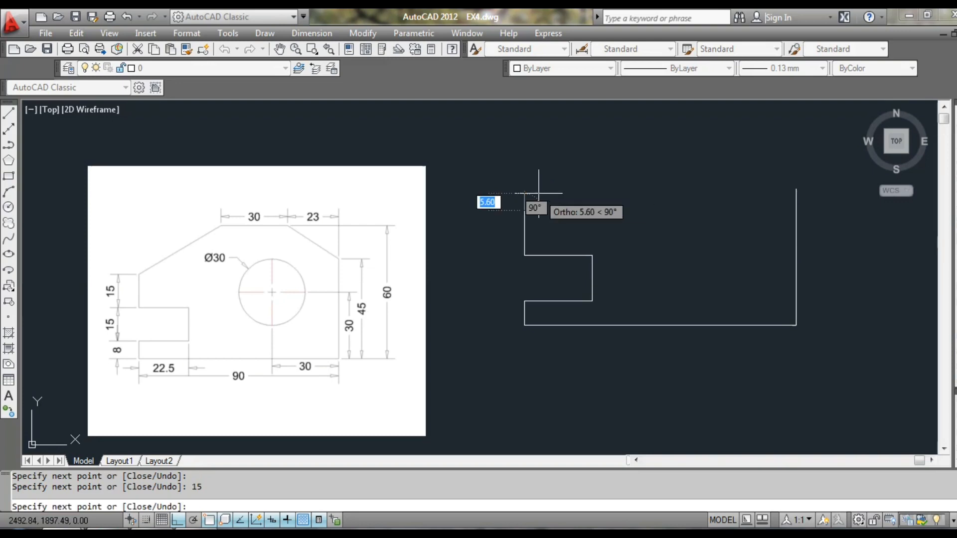
key(Return)
- Copy the bottom horizontal line 60 straight upward to mark the part's overall height
middle_drag(624, 229, 674, 224)
scroll(675, 223, up, 1)
scroll(725, 210, down, 2)
scroll(677, 224, up, 1)
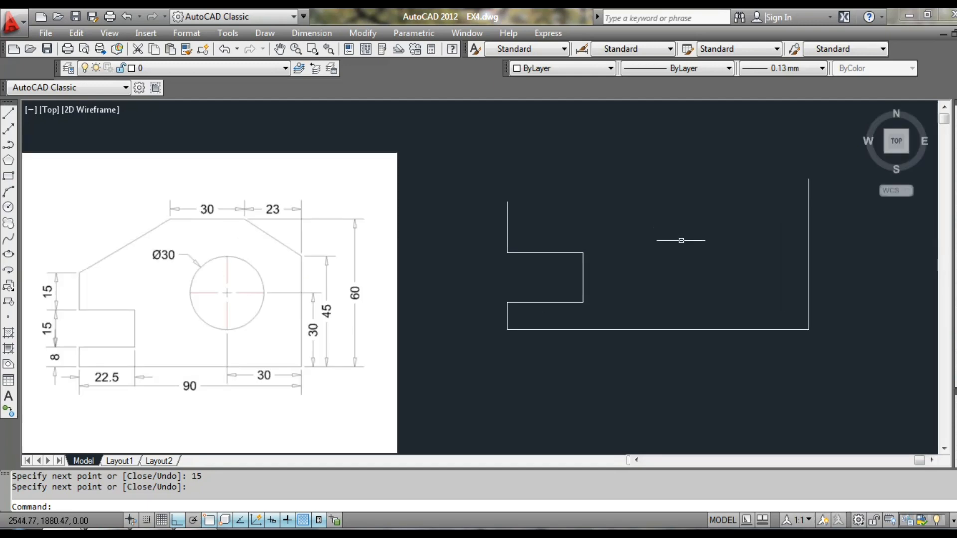
key(Return)
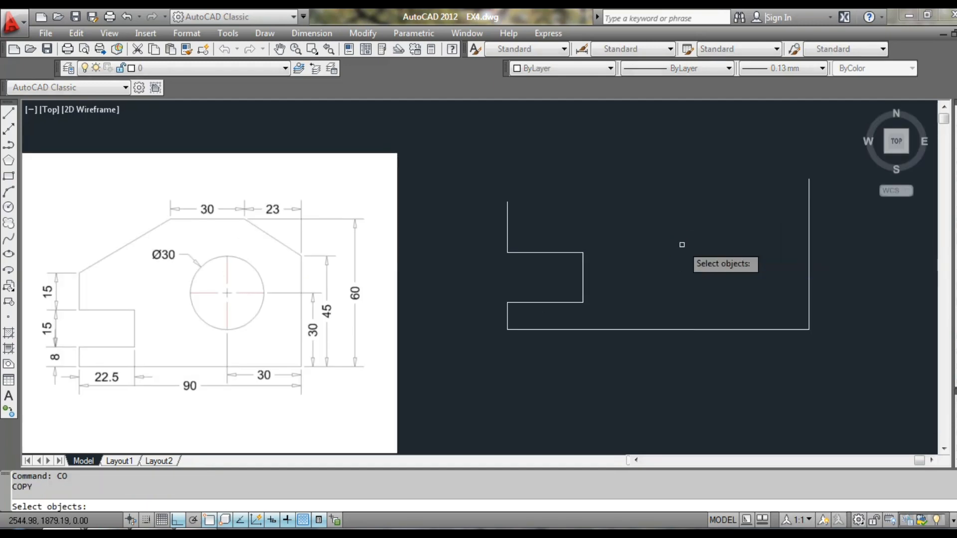
click(689, 330)
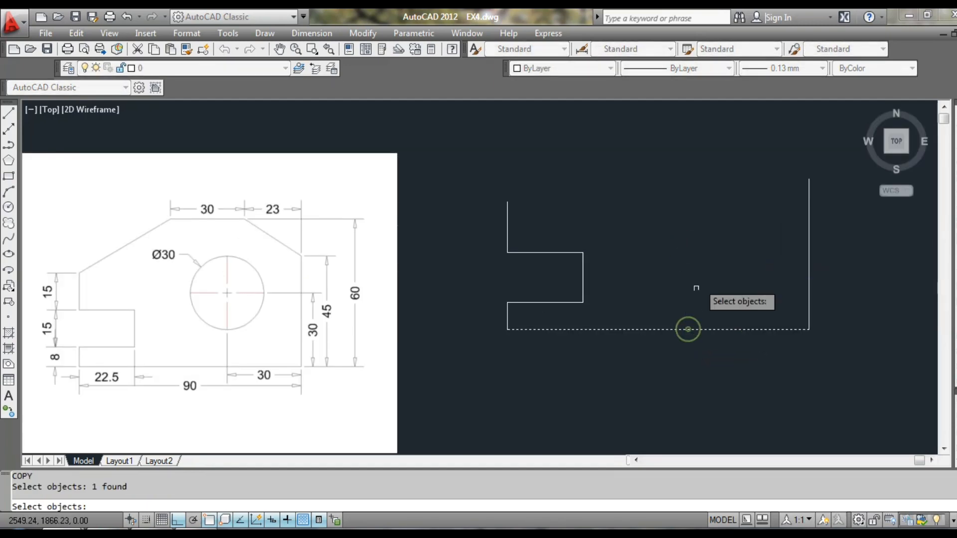
key(Return)
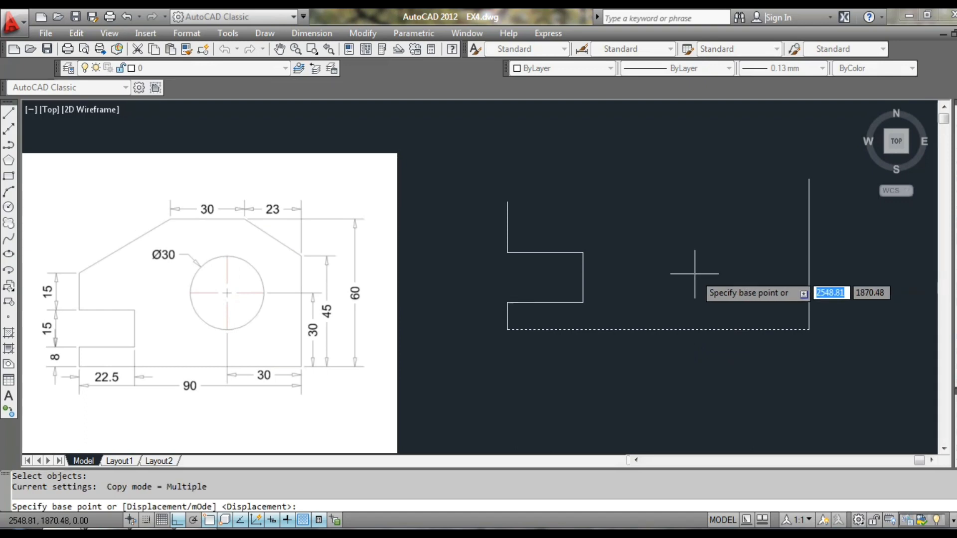
click(768, 419)
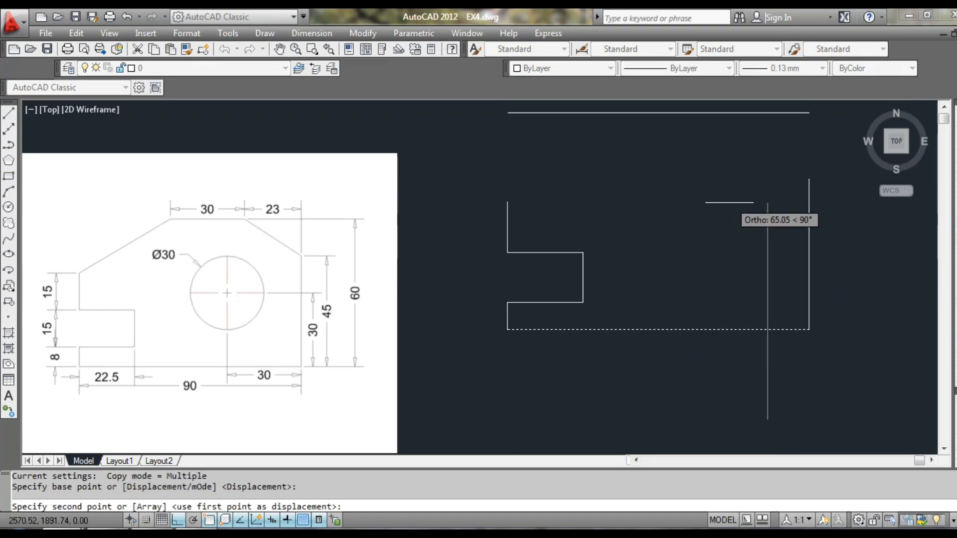
text(60)
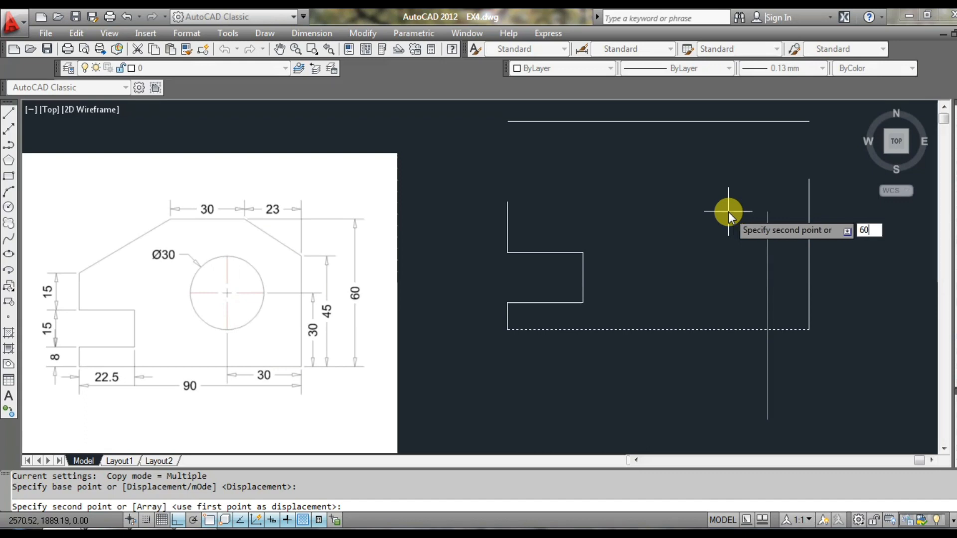
key(Return)
key(Return)
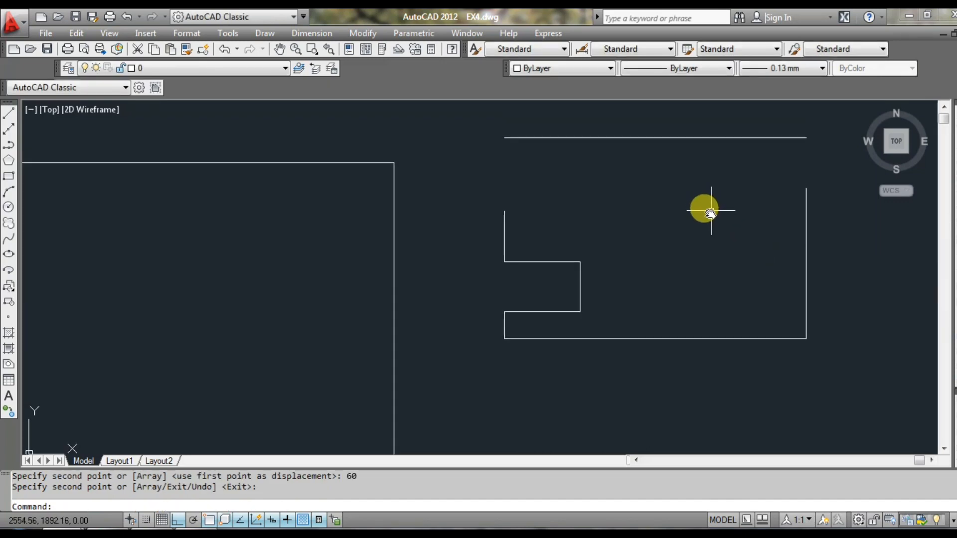
- Draw a line from the right edge's upper end 23 to the left, continuing perpendicular up to the top line
middle_drag(714, 201, 731, 203)
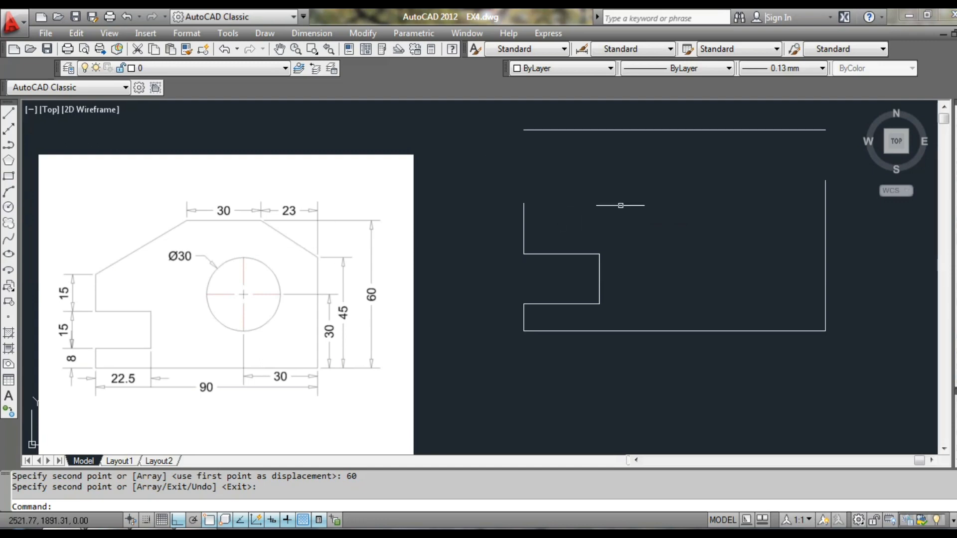
text(L)
key(Return)
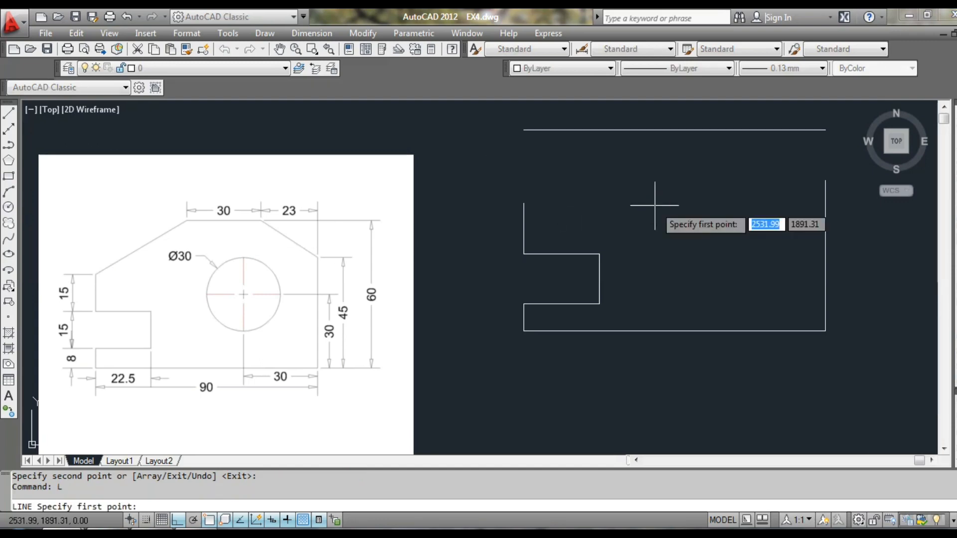
click(826, 180)
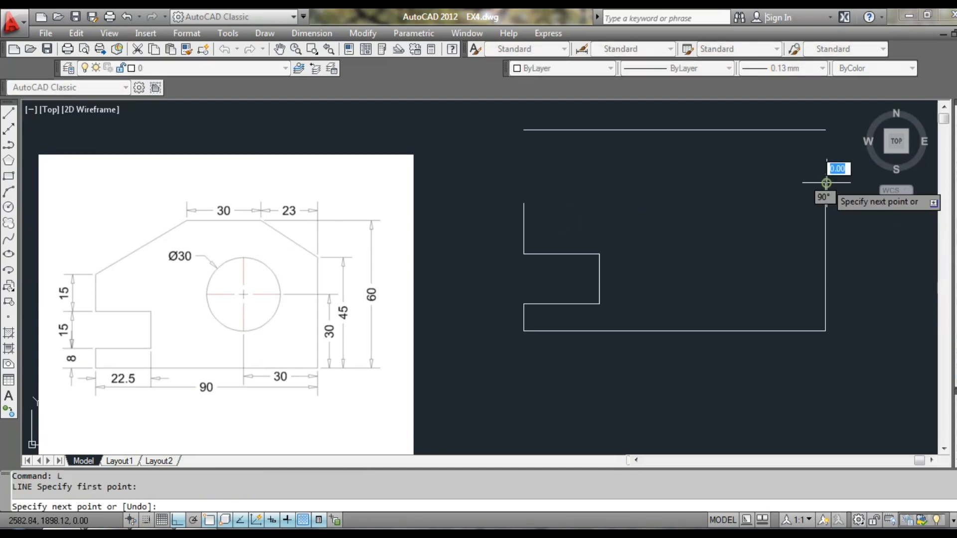
text(23)
key(Return)
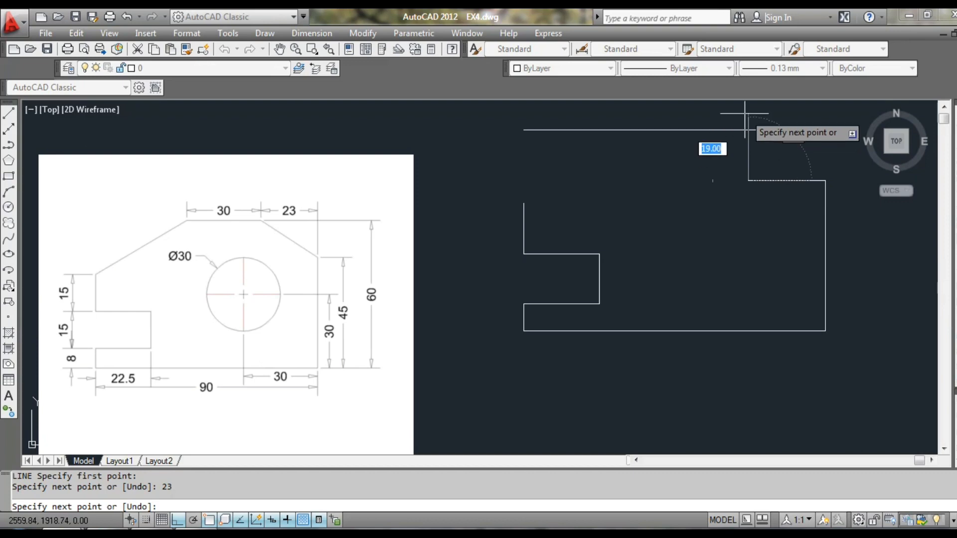
text(per)
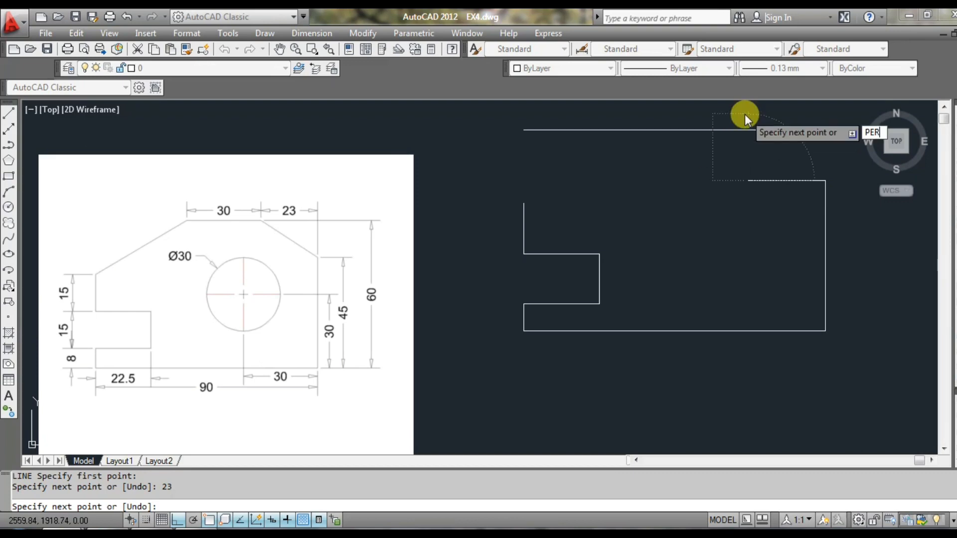
key(Return)
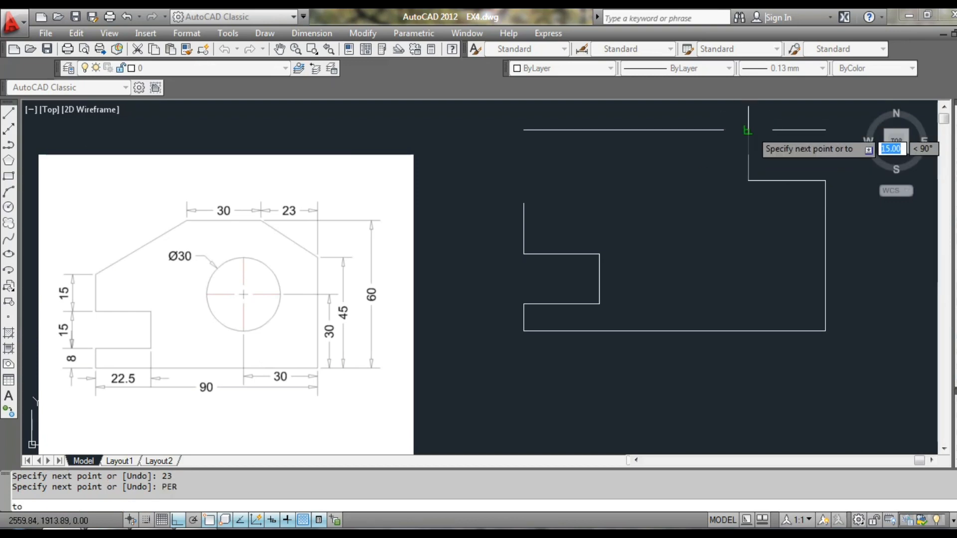
click(749, 130)
right_click(752, 131)
click(779, 135)
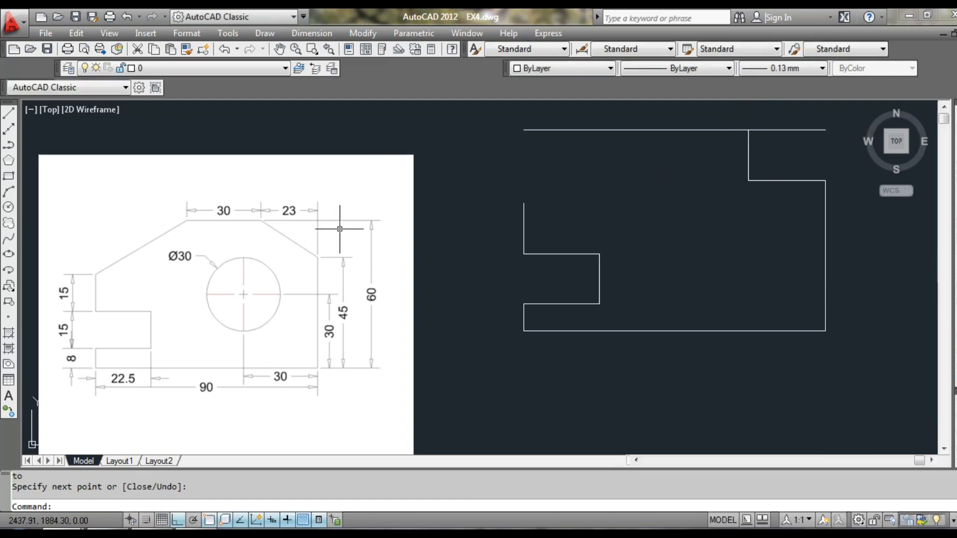
- Copy the short vertical line below the top line 30 to the left
text(co)
key(Return)
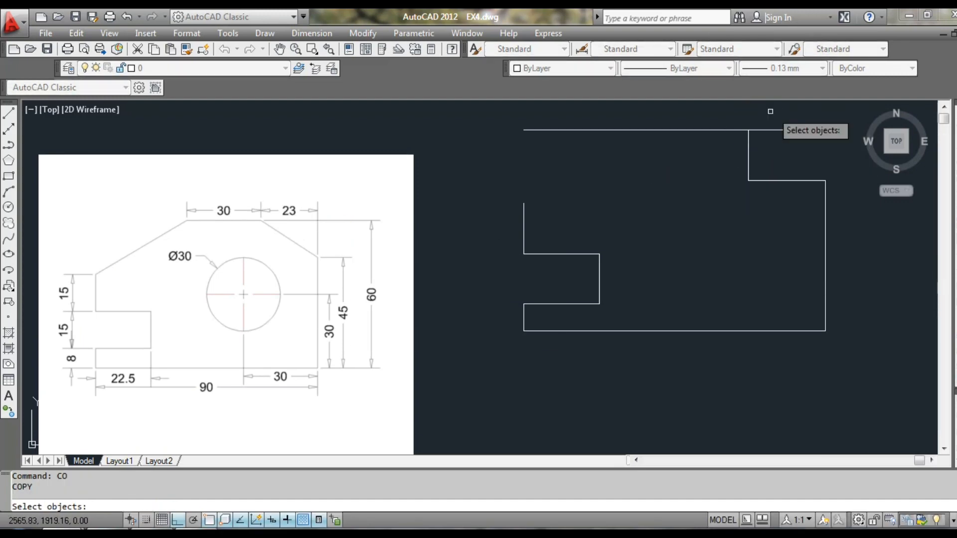
key(Return)
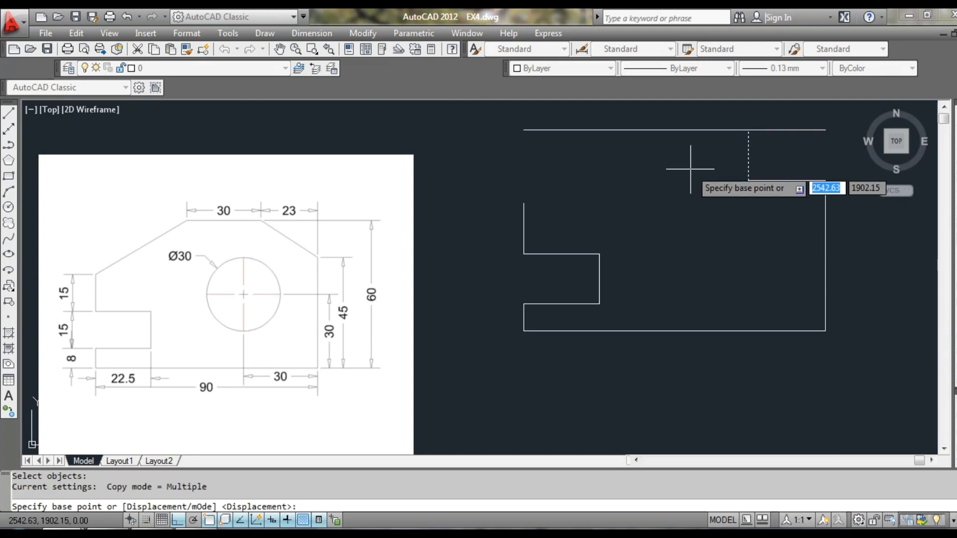
click(703, 183)
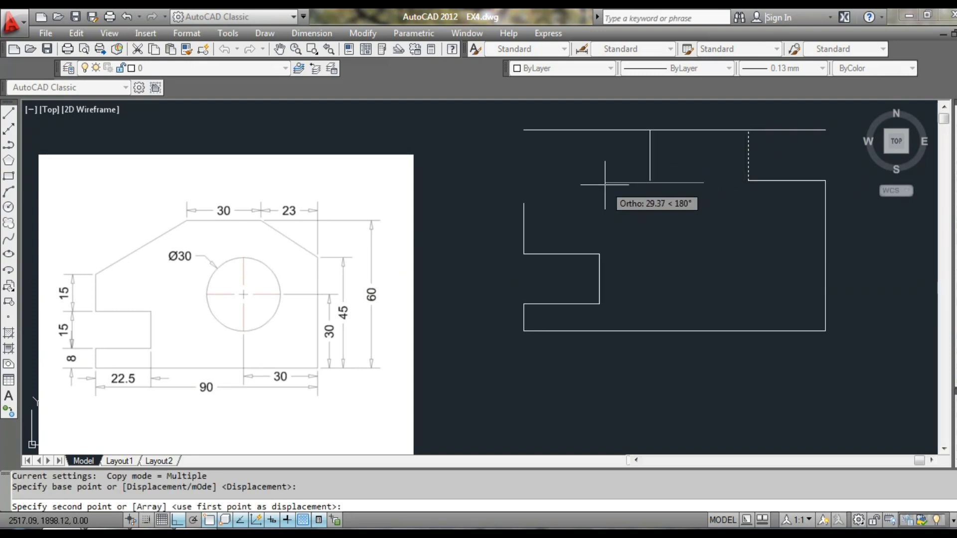
text(30)
key(Return)
key(Return)
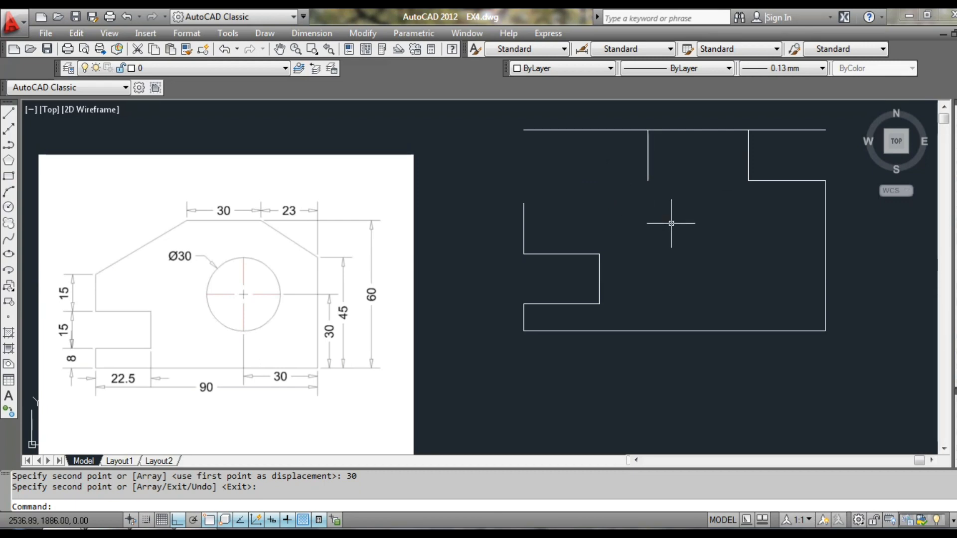
- Draw the left sloping edge from the left side's upper end to where the copied vertical meets the top line
text(L)
key(Return)
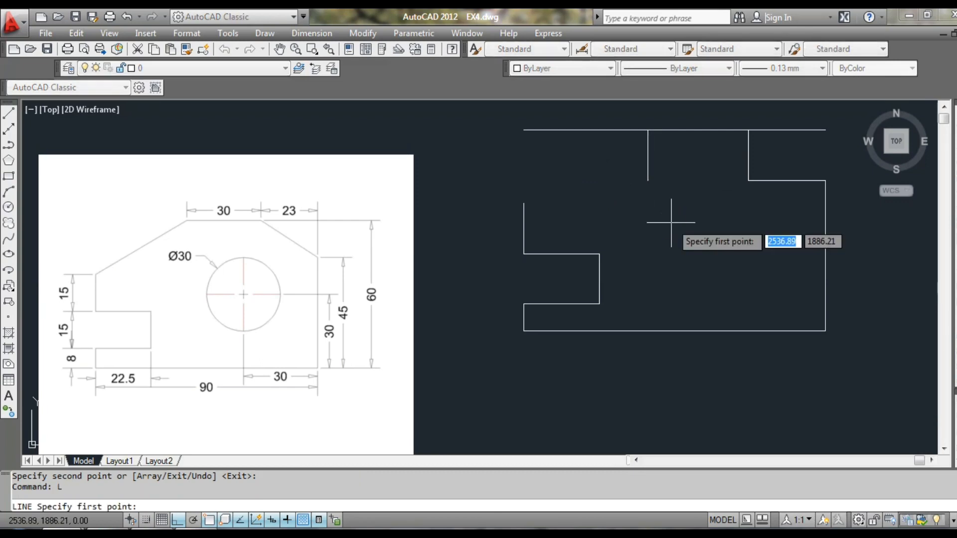
click(527, 203)
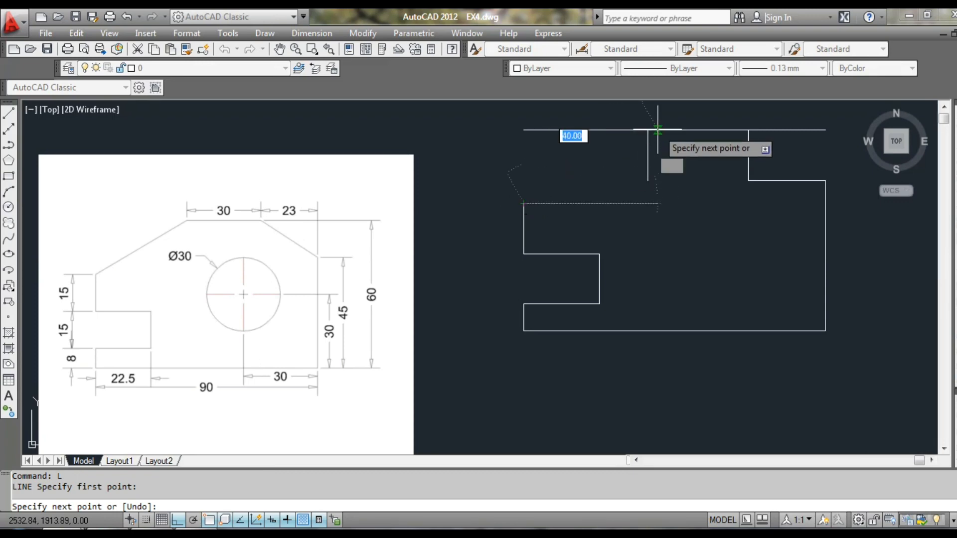
click(641, 130)
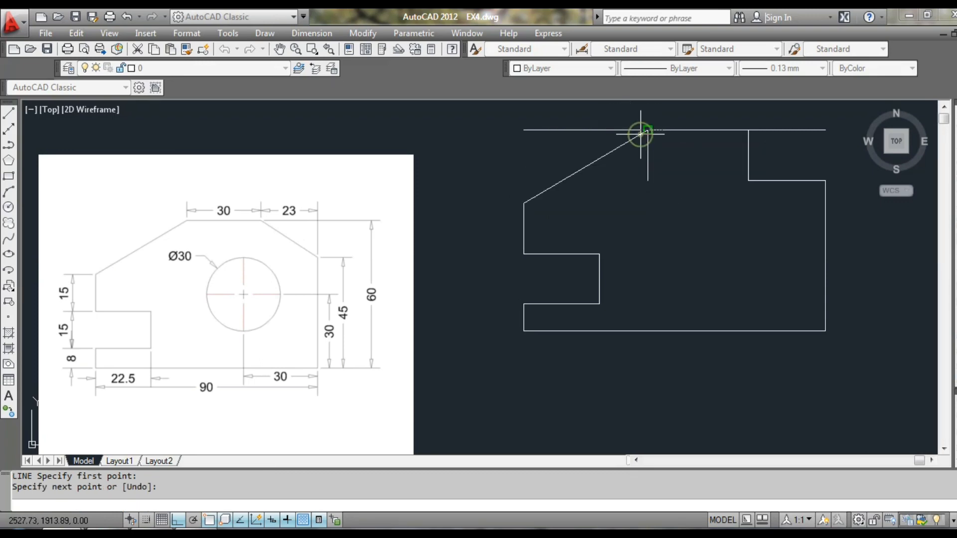
right_click(641, 132)
click(666, 144)
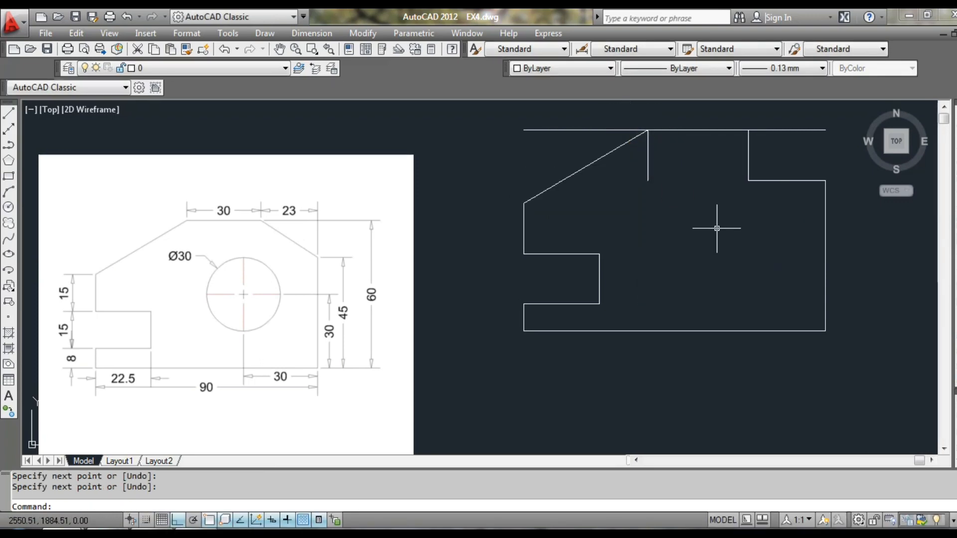
- Draw the right sloping edge from the right-hand short vertical's upper end to the right side's upper end
key(Return)
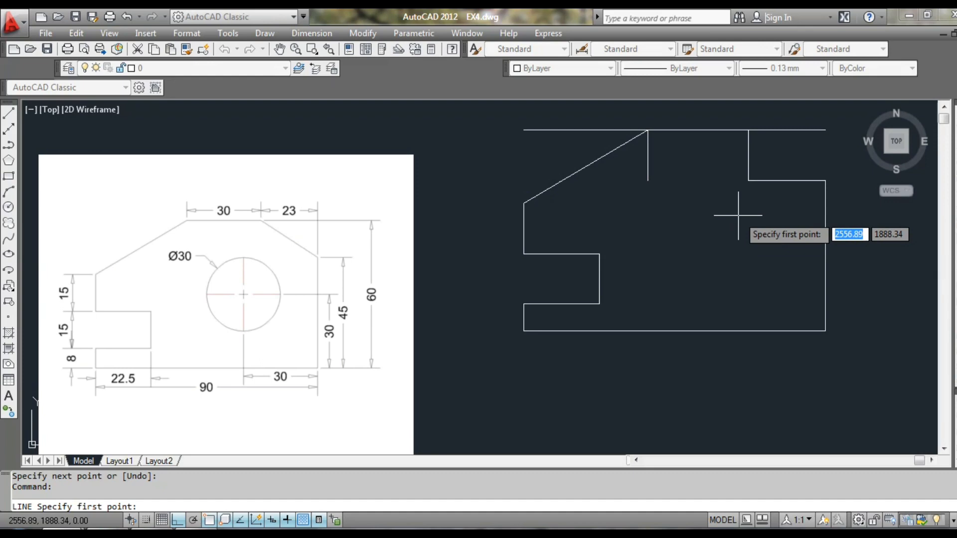
click(747, 131)
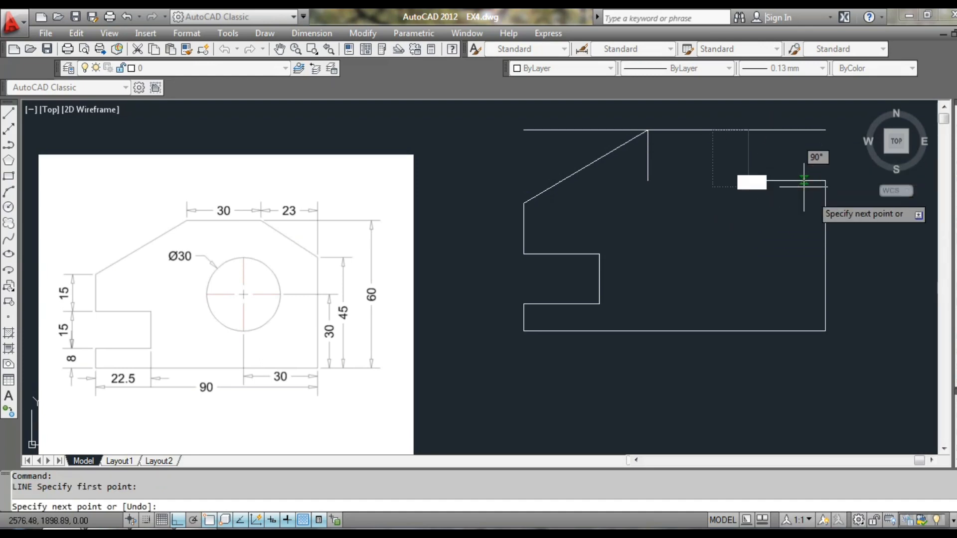
click(827, 184)
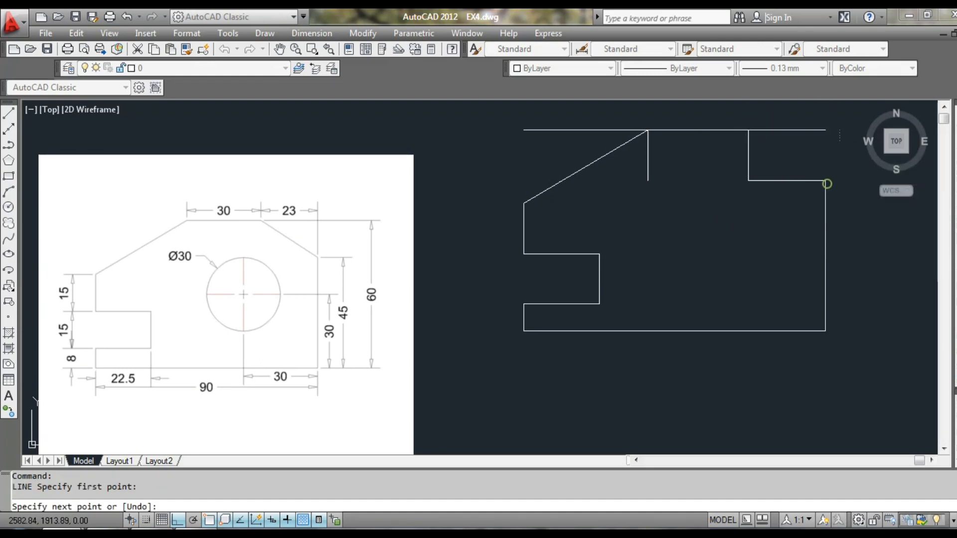
right_click(843, 193)
click(854, 205)
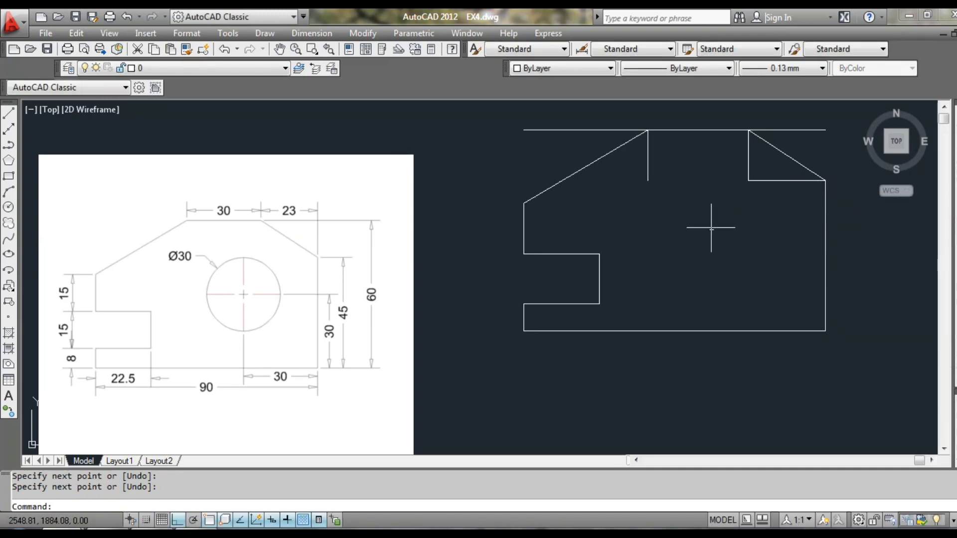
mouse_move(745, 229)
middle_down()
mouse_move(733, 229)
mouse_move(743, 213)
middle_up()
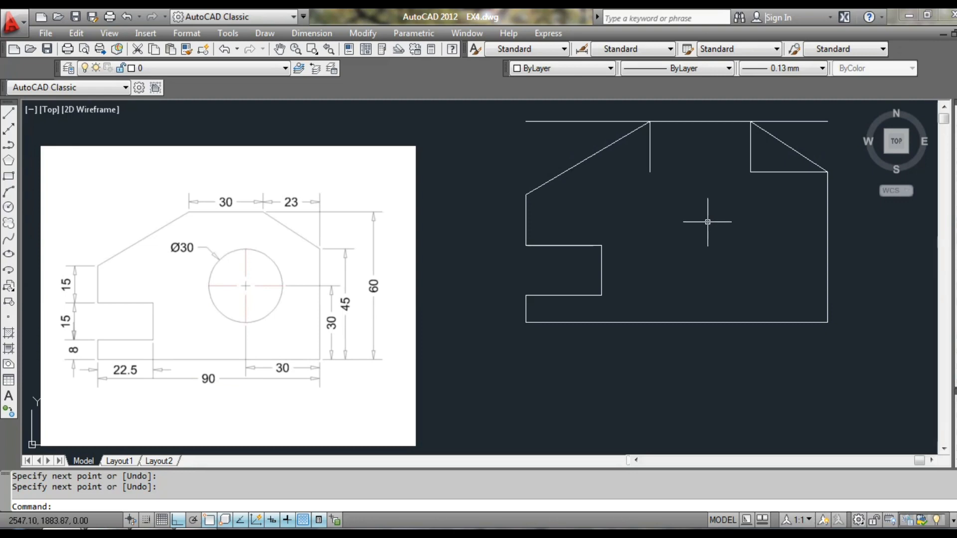
- Erase the two short vertical construction lines and the short horizontal one beneath the top line
click(651, 157)
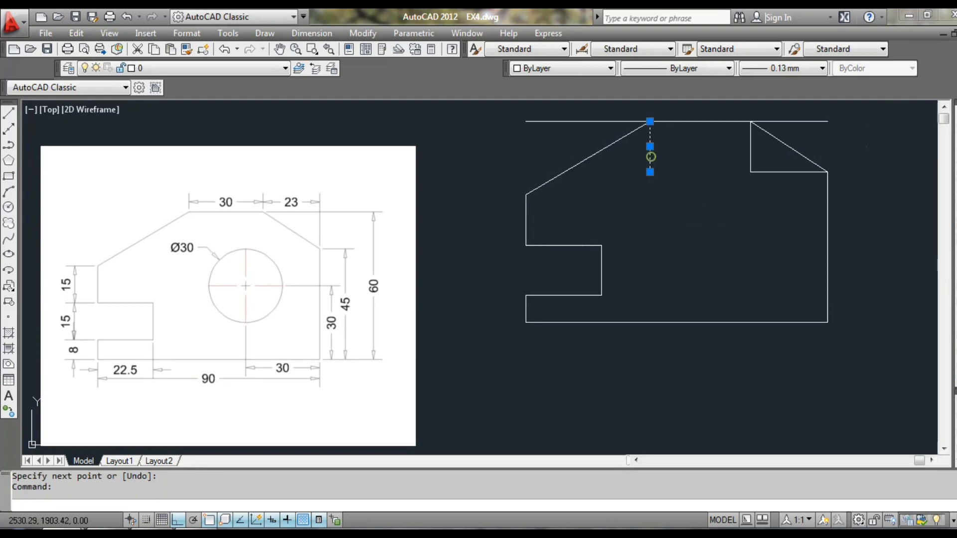
click(752, 150)
click(772, 172)
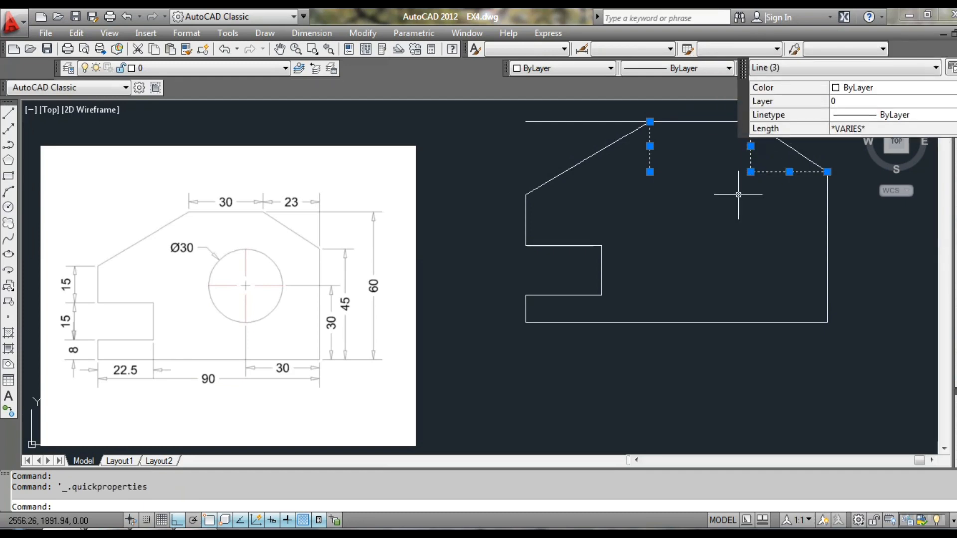
text(E)
key(Return)
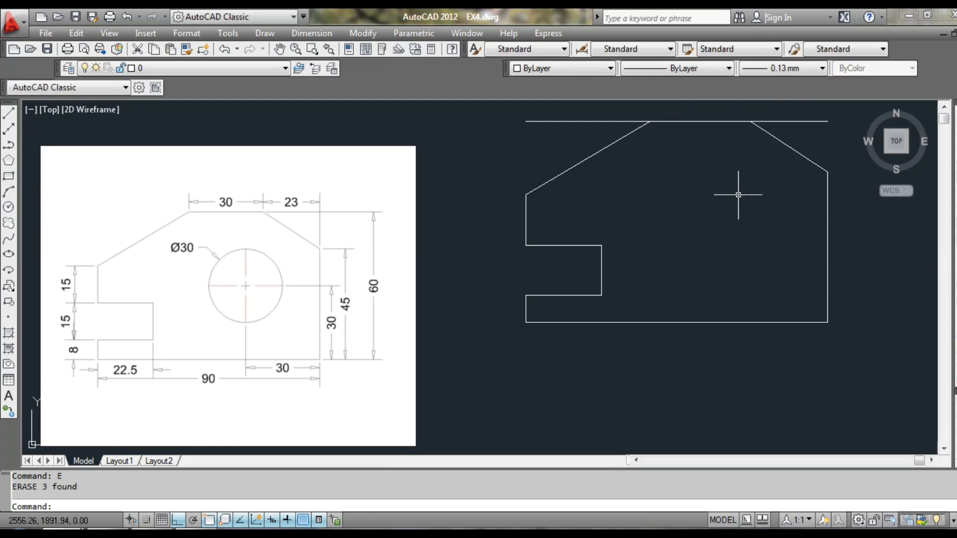
- Trim both ends of the top line that overhang beyond the sloping edges
middle_drag(739, 198, 738, 206)
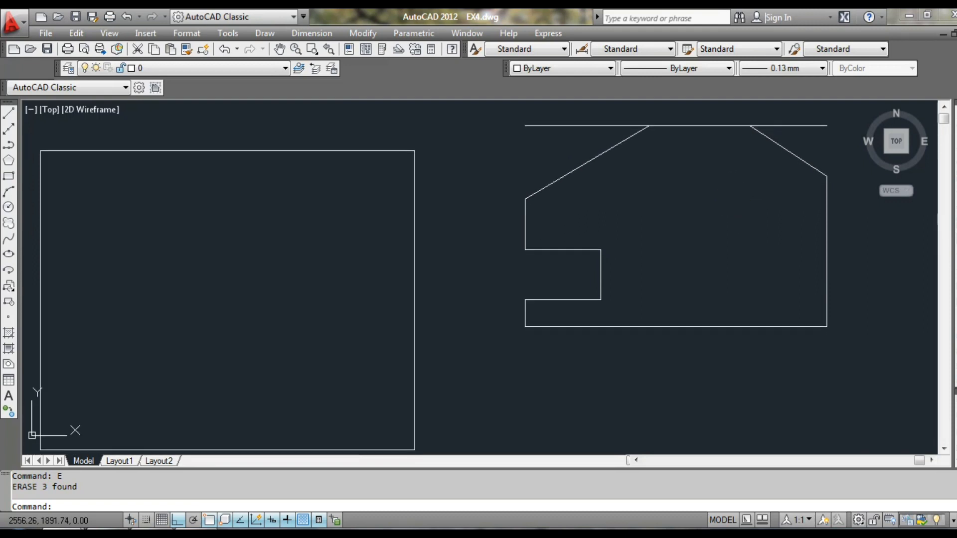
key(Return)
key(Return)
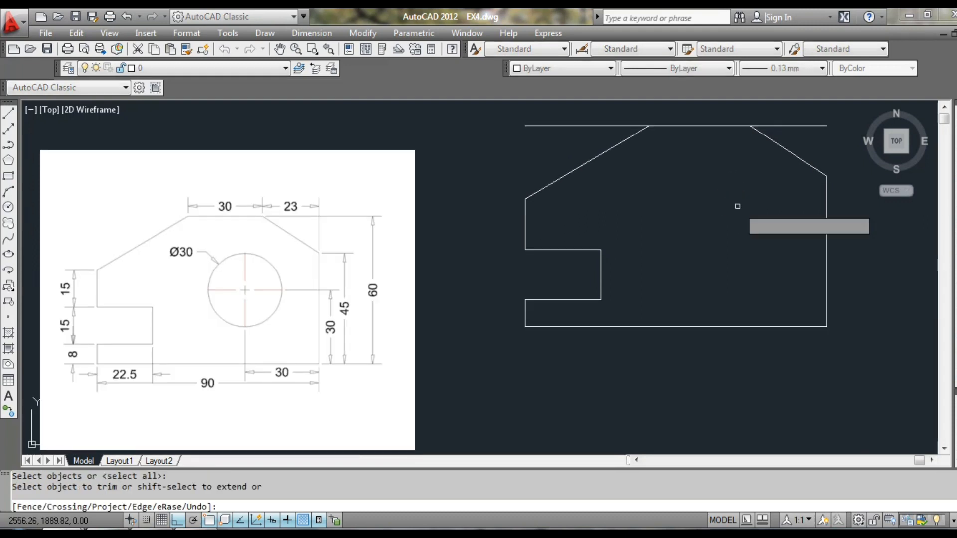
click(599, 123)
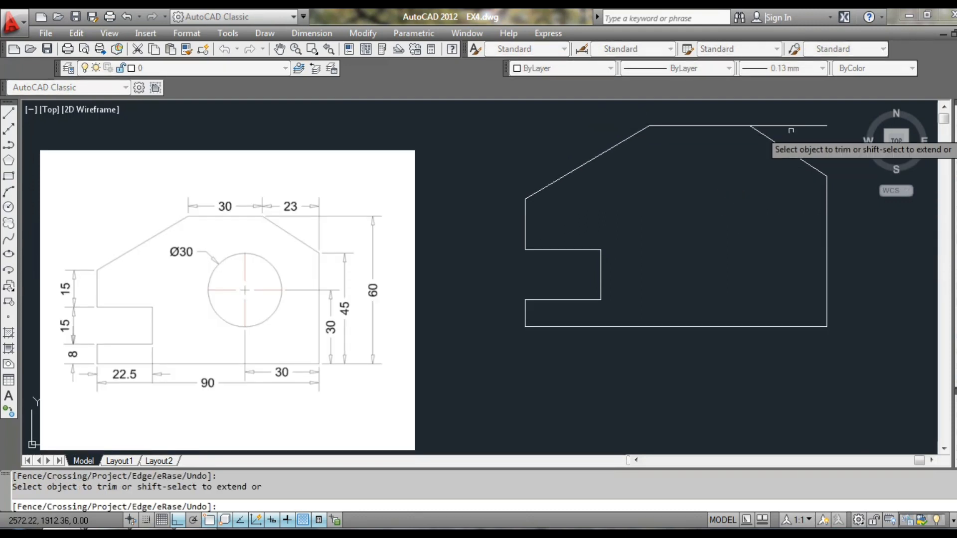
click(802, 129)
click(798, 126)
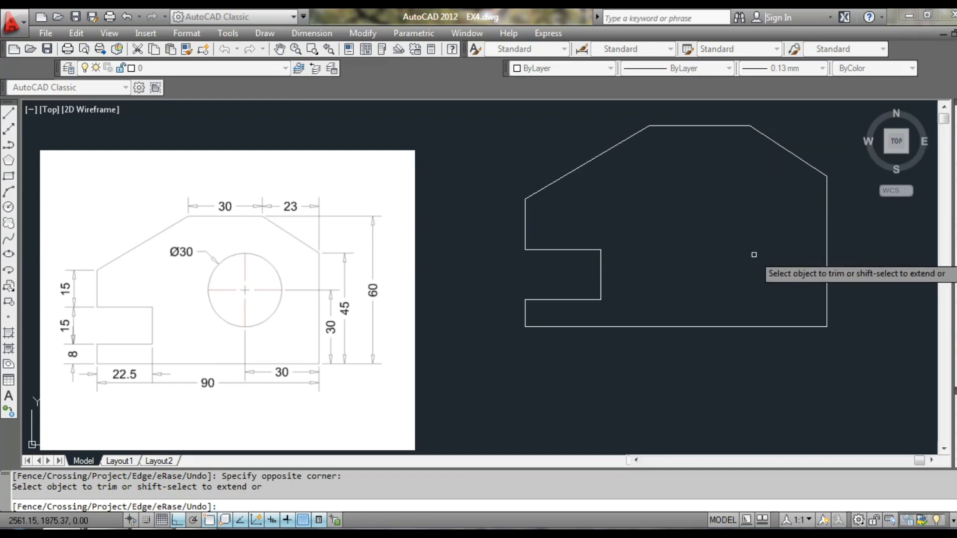
key(Escape)
- Move the entire plate outline a short distance straight down, keeping it beside the reference image
text(M)
key(Return)
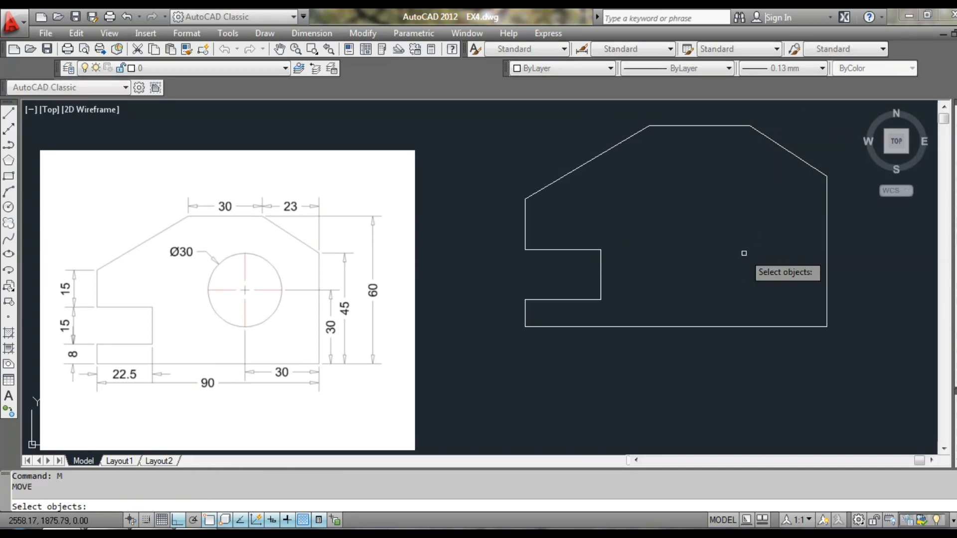
click(877, 381)
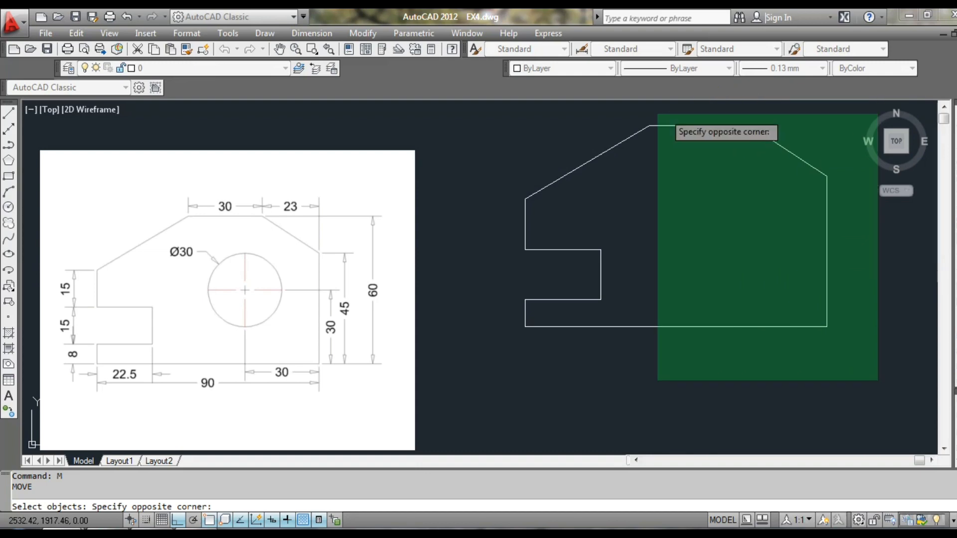
click(506, 125)
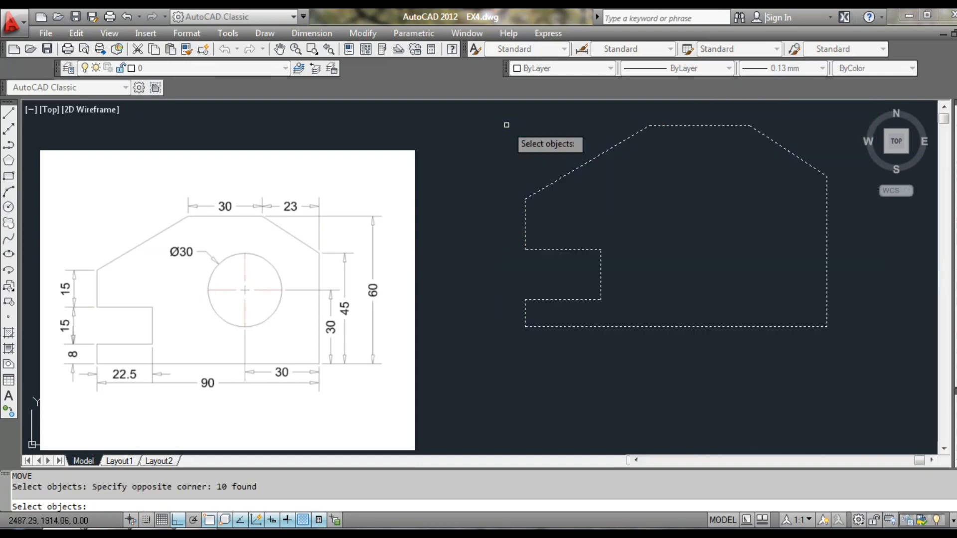
key(Return)
click(484, 133)
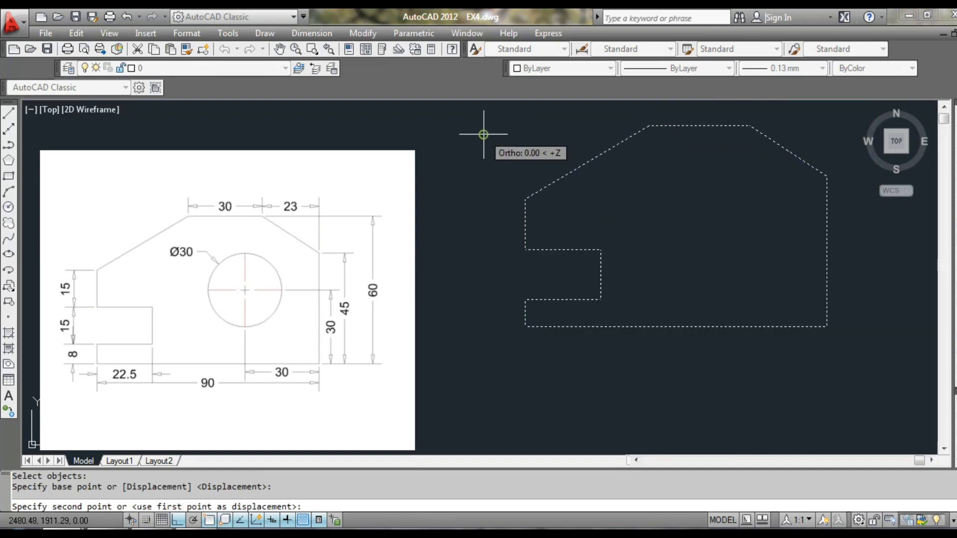
click(470, 208)
middle_drag(582, 213, 602, 201)
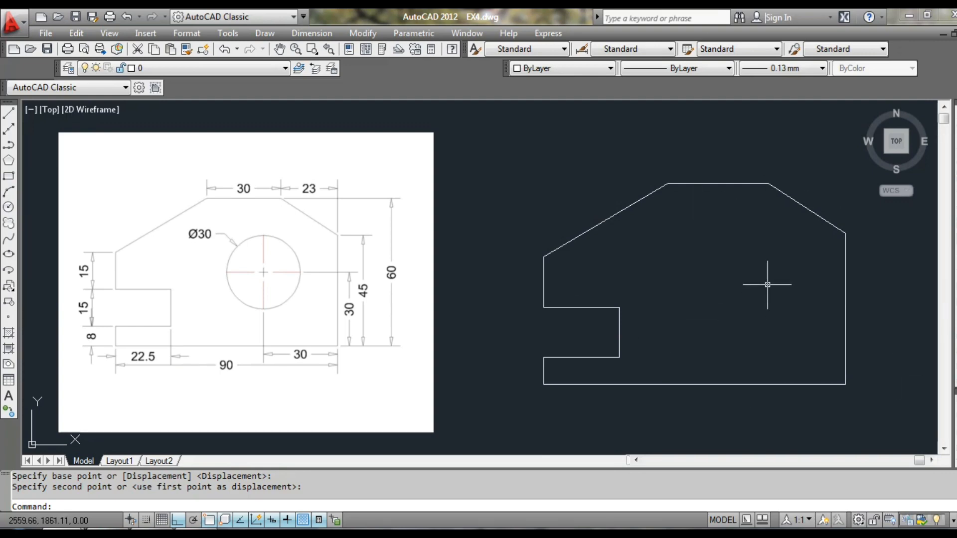
- Offset the plate's bottom edge upward and its right edge inward, both by 30
text(o)
key(Return)
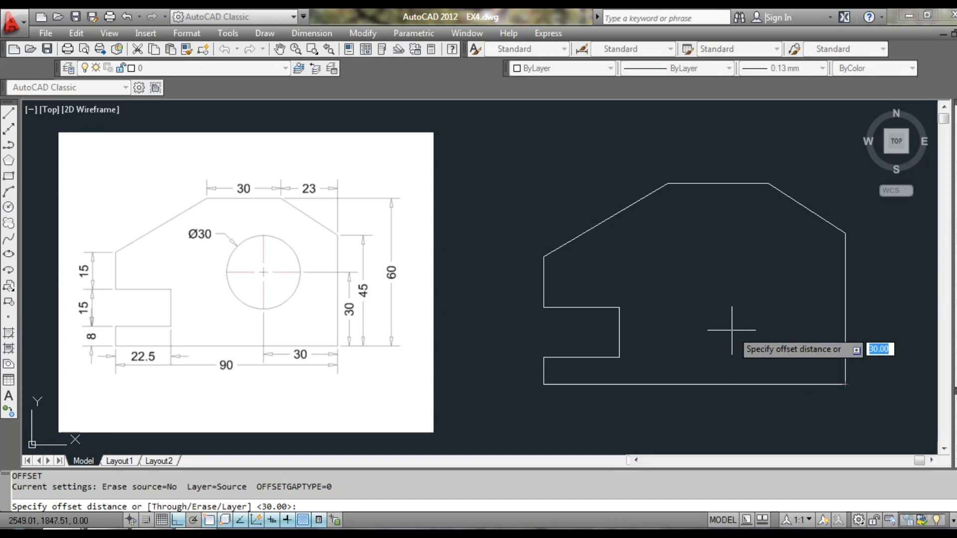
key(Return)
click(751, 384)
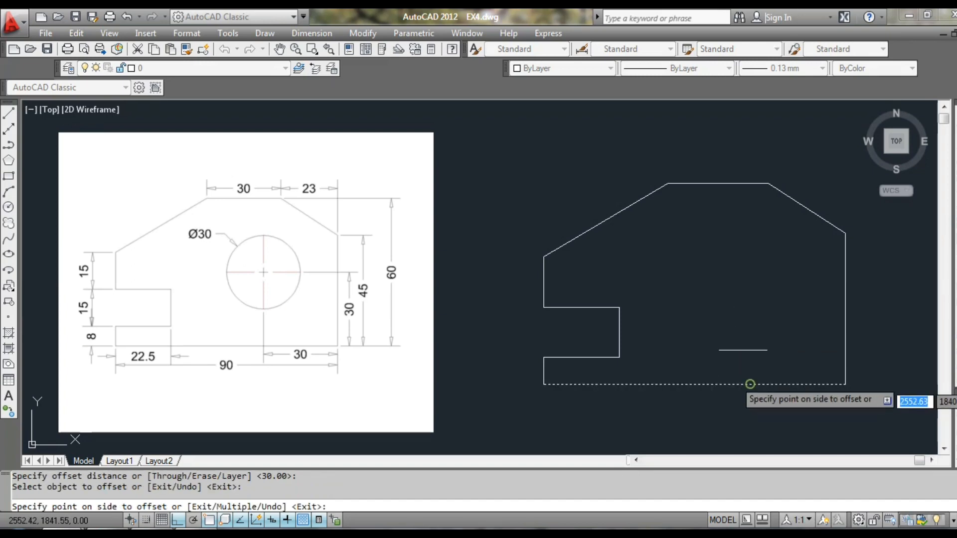
click(745, 349)
click(845, 319)
click(758, 324)
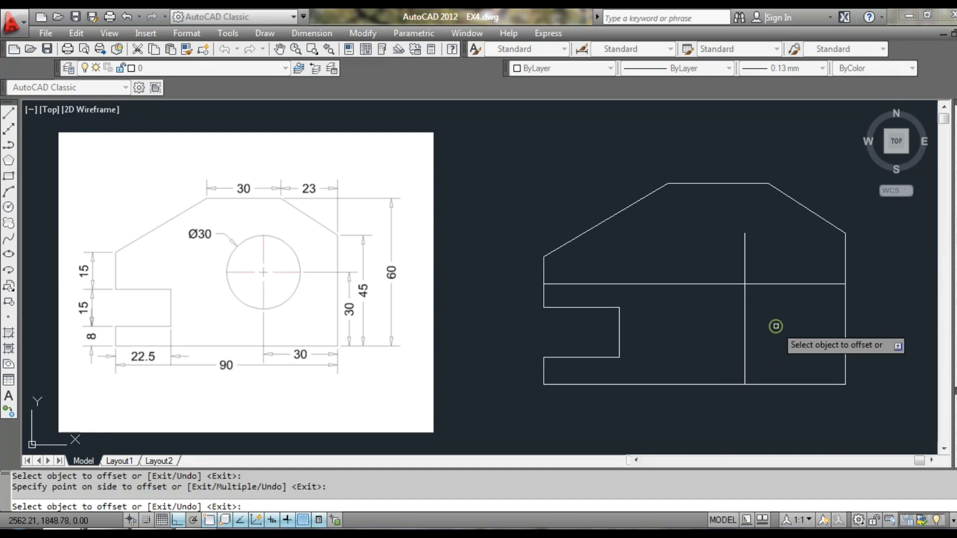
key(Escape)
- Draw a circle of diameter 30 centred on the intersection of the two offset lines
text(C)
key(Return)
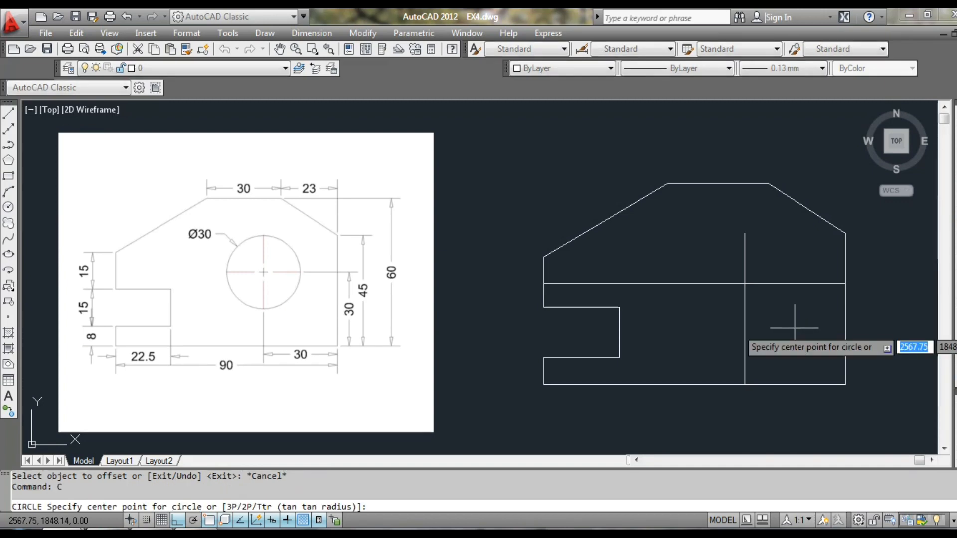
click(745, 284)
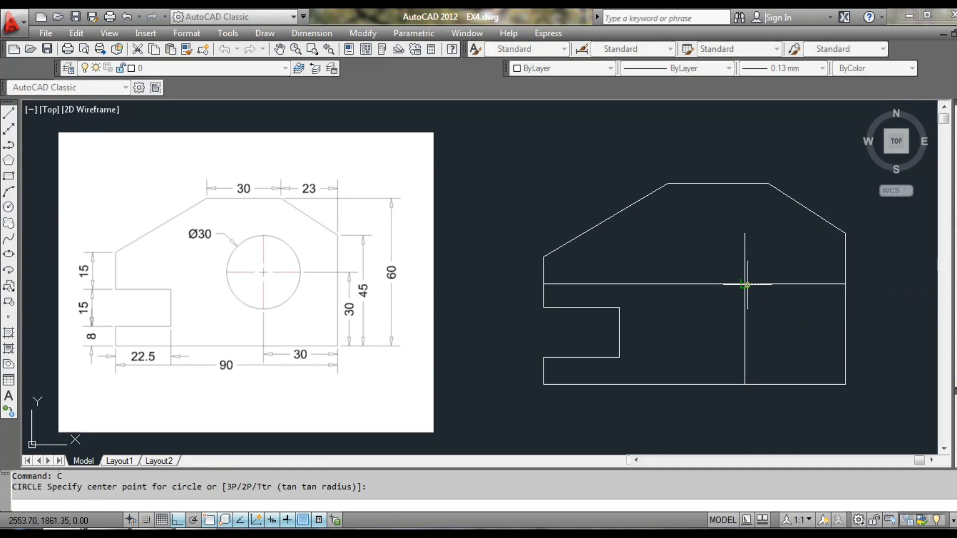
text(D)
key(Return)
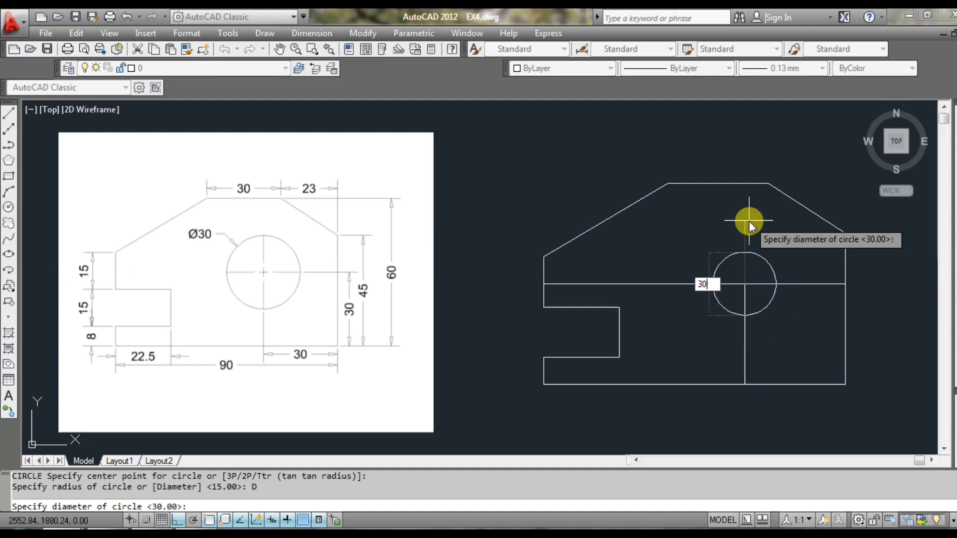
text(30)
key(Return)
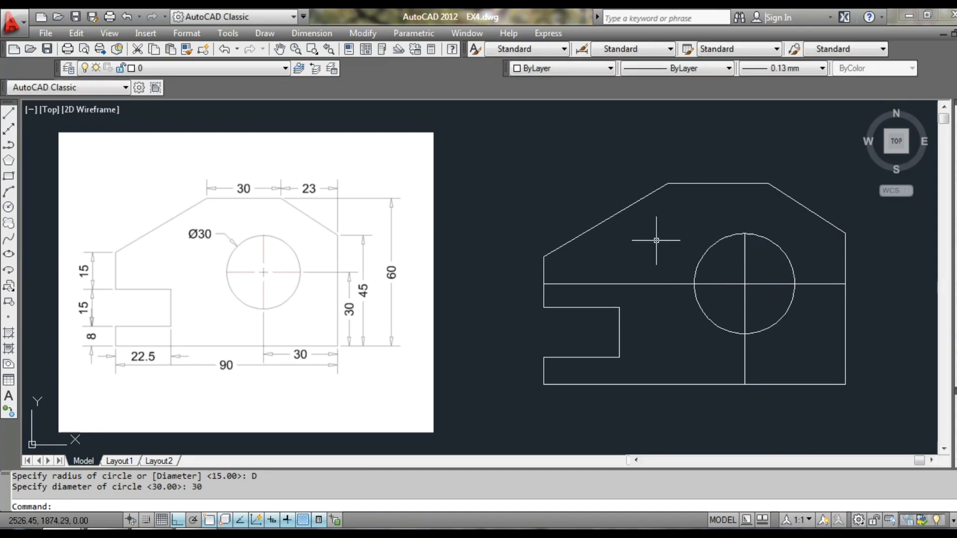
- Trim the parts of both offset lines that lie outside the circle
text(tr)
key(Return)
key(Return)
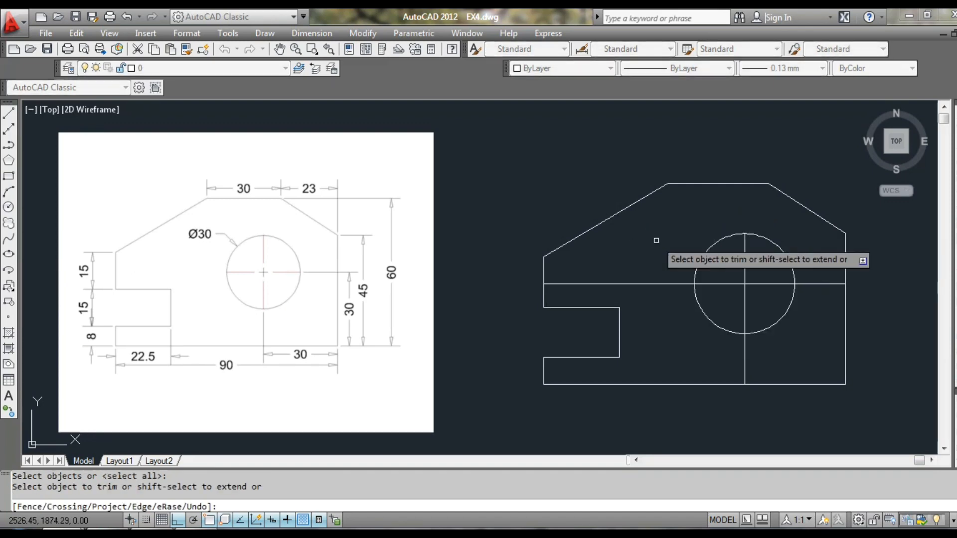
click(666, 253)
click(654, 287)
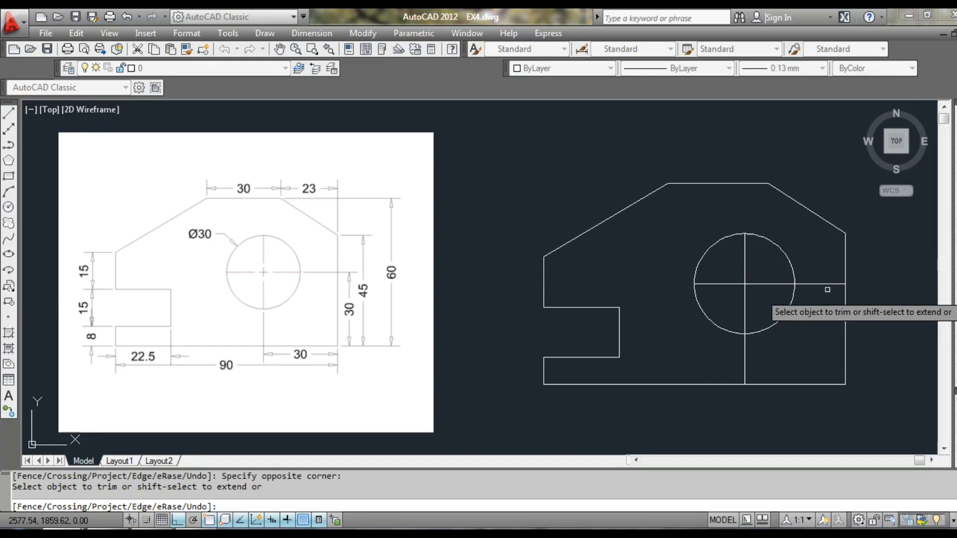
click(785, 374)
click(717, 368)
click(825, 276)
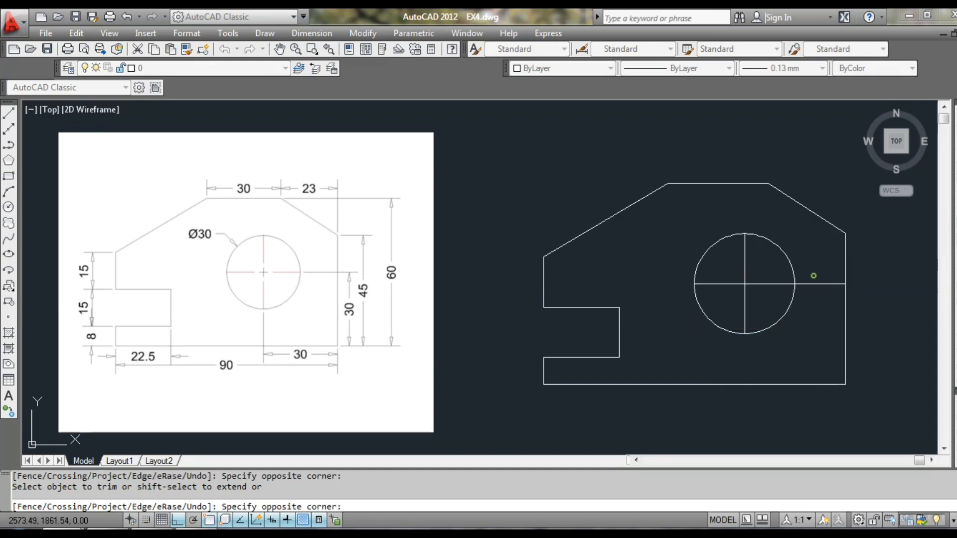
click(815, 303)
key(Escape)
- Set the circle's vertical and horizontal centre lines to colour Red and linetype CENTER
scroll(806, 295, up, 1)
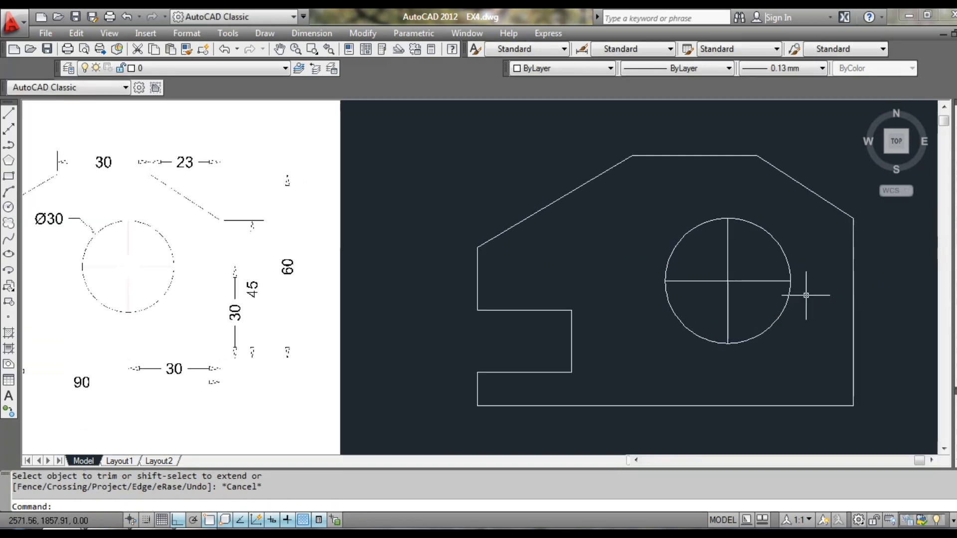
scroll(806, 295, down, 1)
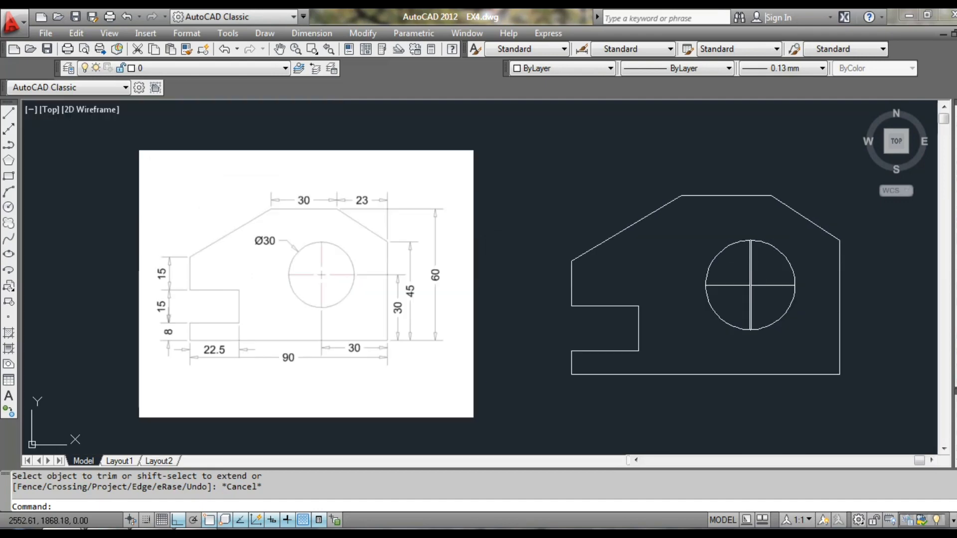
scroll(750, 265, up, 1)
click(750, 265)
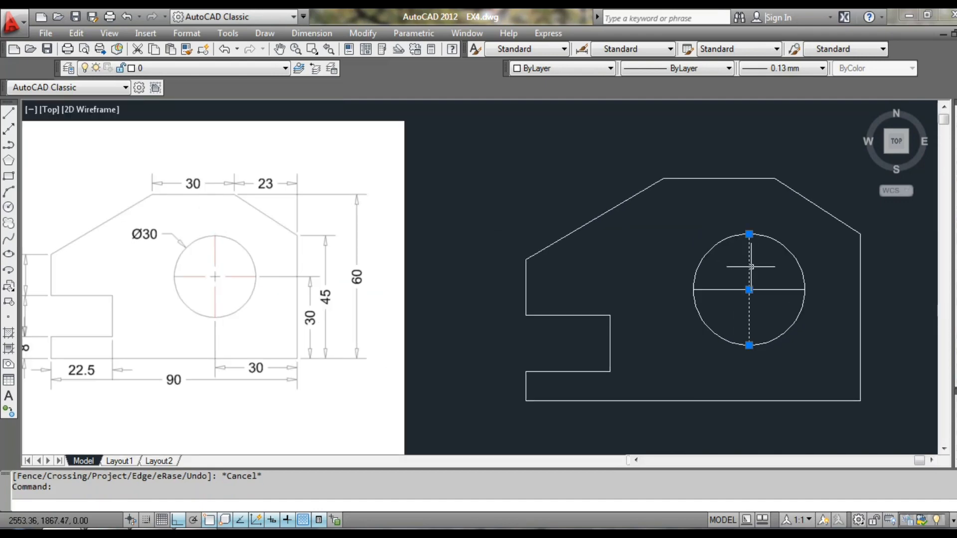
click(774, 293)
click(773, 292)
click(774, 292)
click(773, 288)
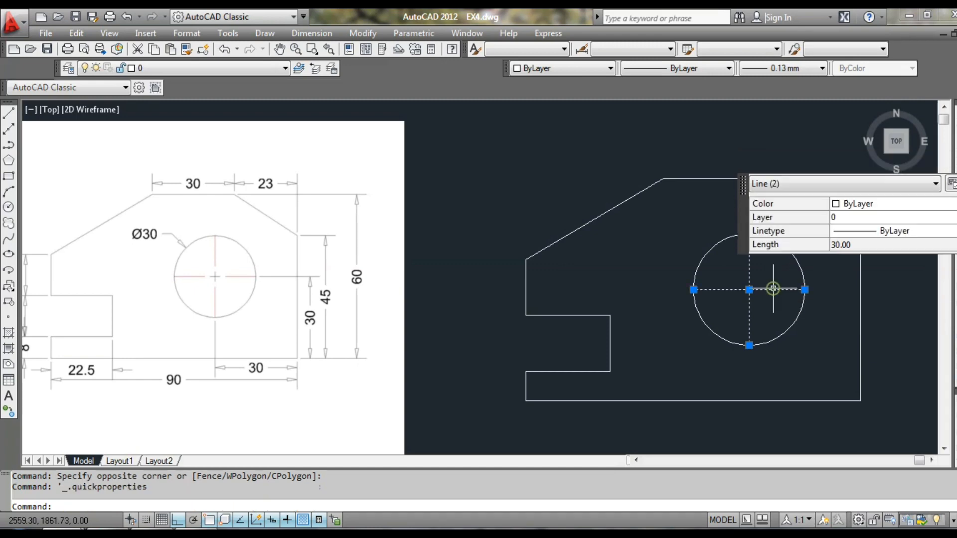
click(887, 205)
click(862, 246)
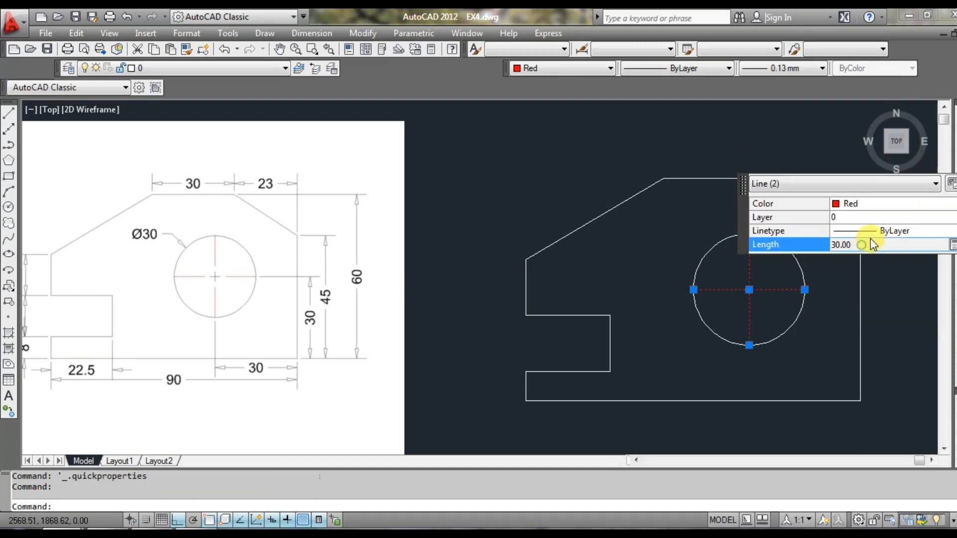
click(866, 232)
click(859, 270)
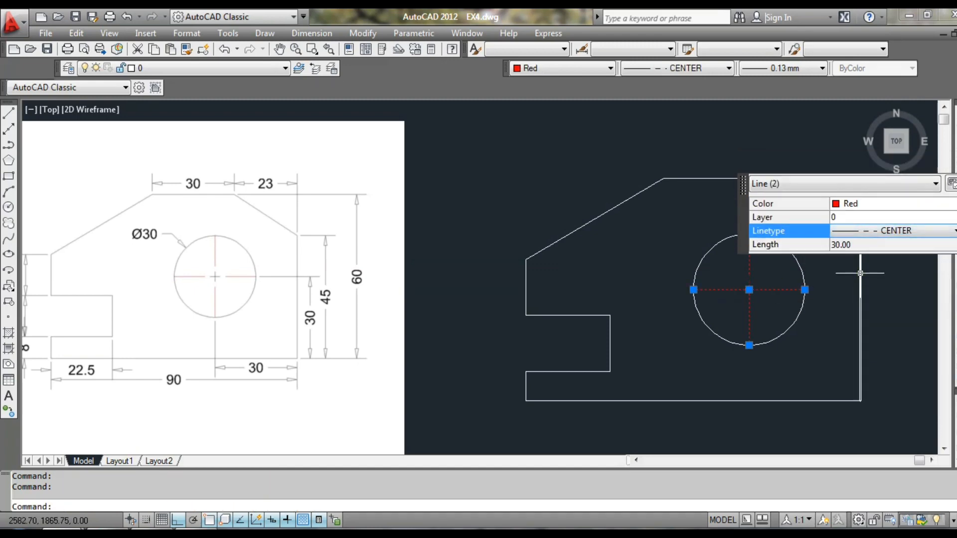
key(Escape)
- Add a linear dimension for the plate's overall width, placed below the bottom edge
middle_drag(816, 250, 815, 244)
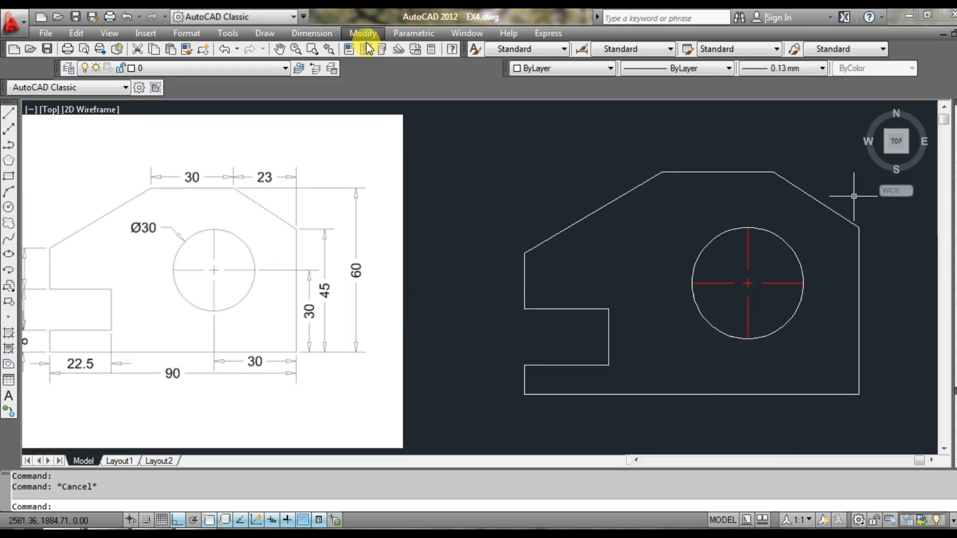
click(322, 34)
click(324, 69)
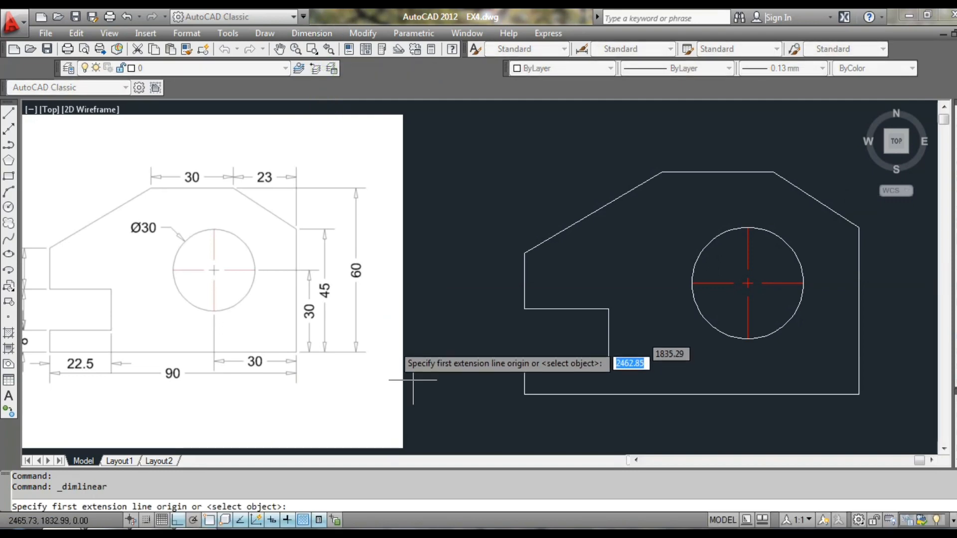
click(524, 394)
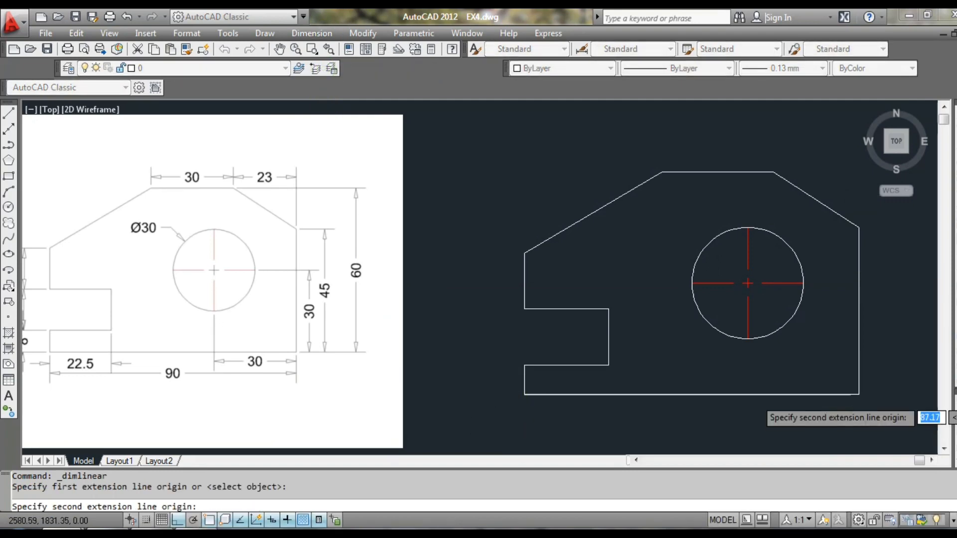
click(860, 395)
click(847, 435)
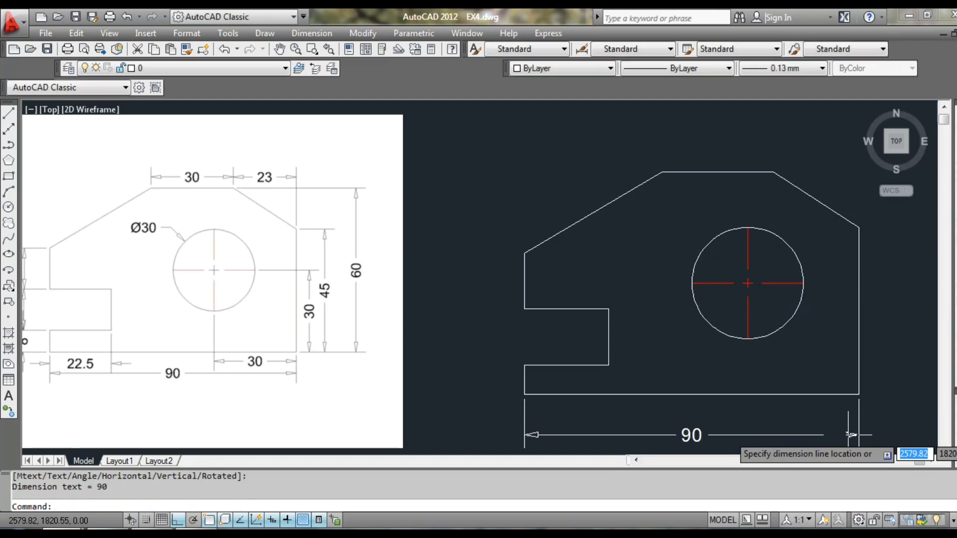
- Add a linear dimension for the plate's overall height, placed beyond the right edge
key(Return)
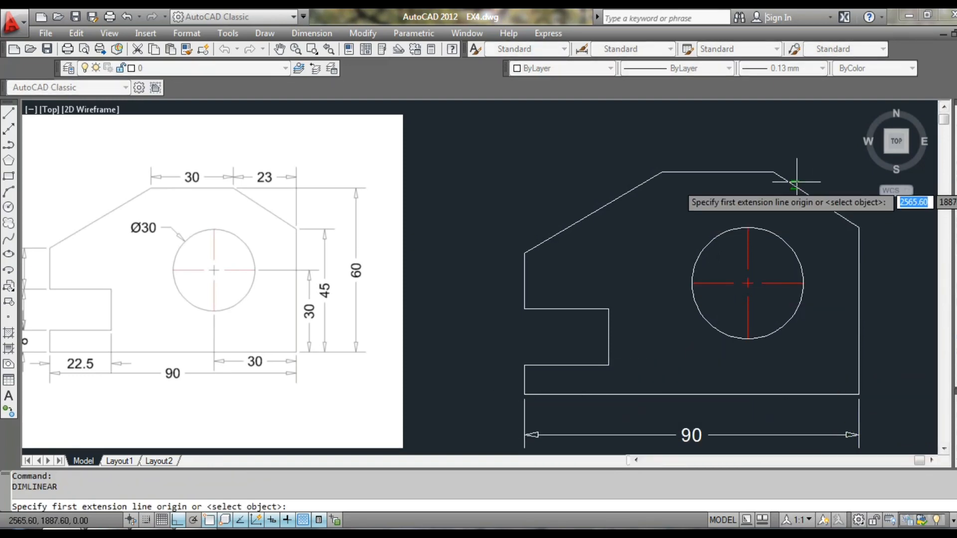
click(775, 172)
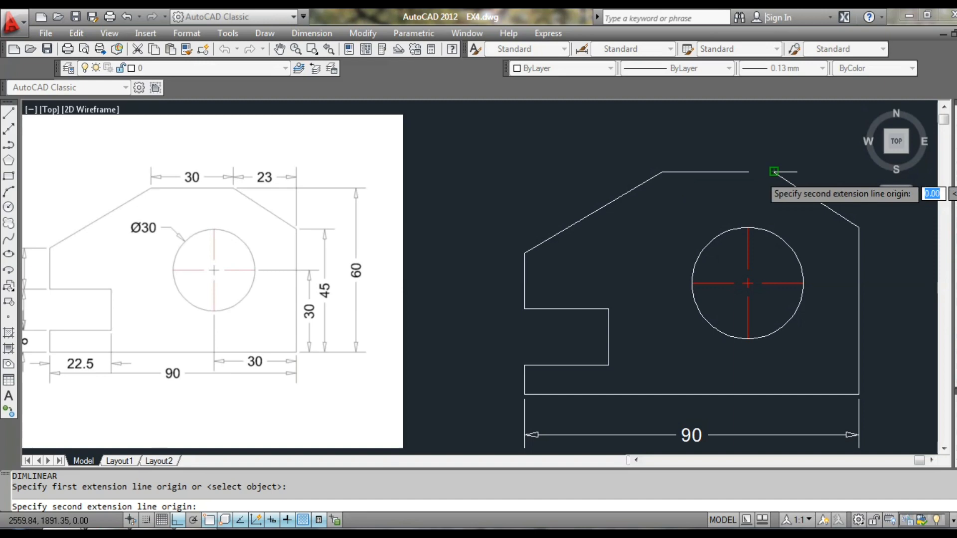
click(859, 394)
click(916, 387)
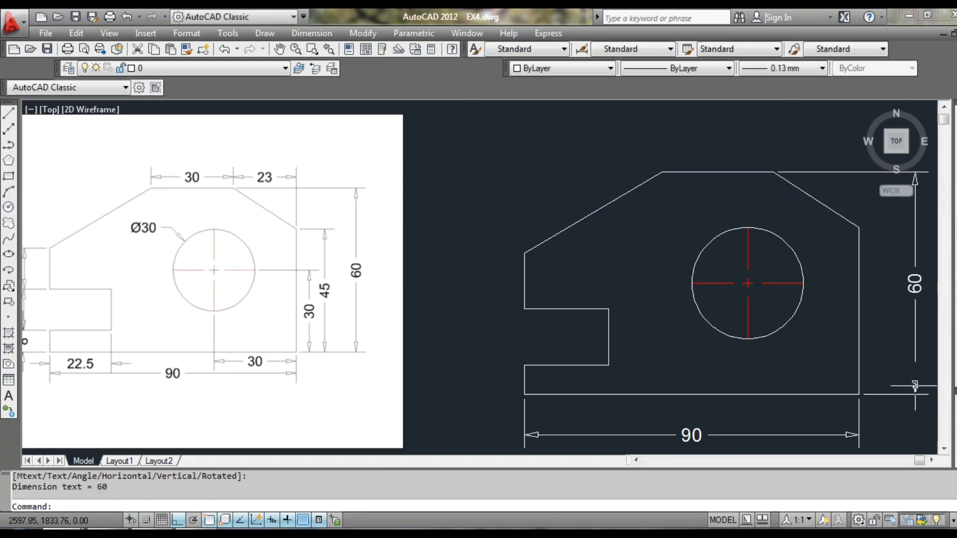
- Add a linear dimension for the height of the plate's right vertical edge, placed between that edge and the overall height dimension
key(Return)
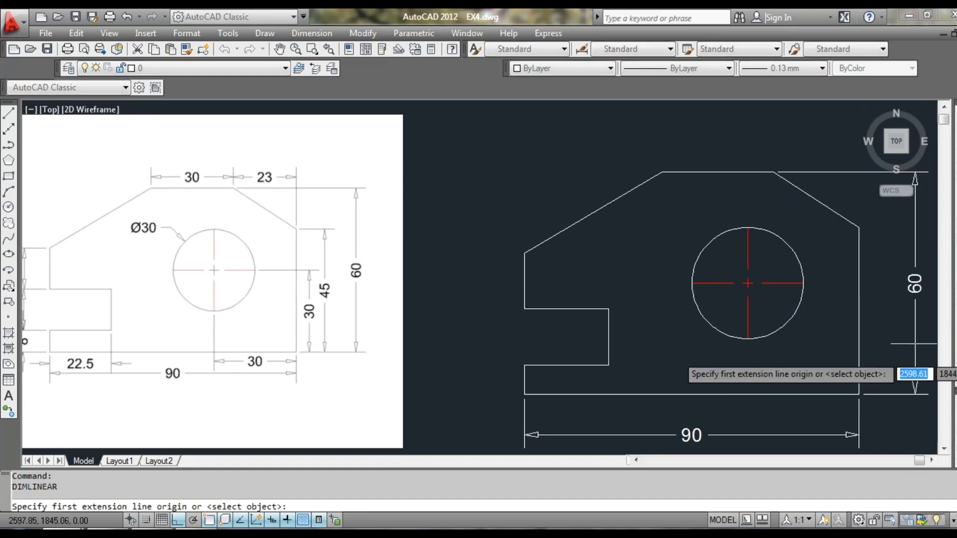
click(858, 228)
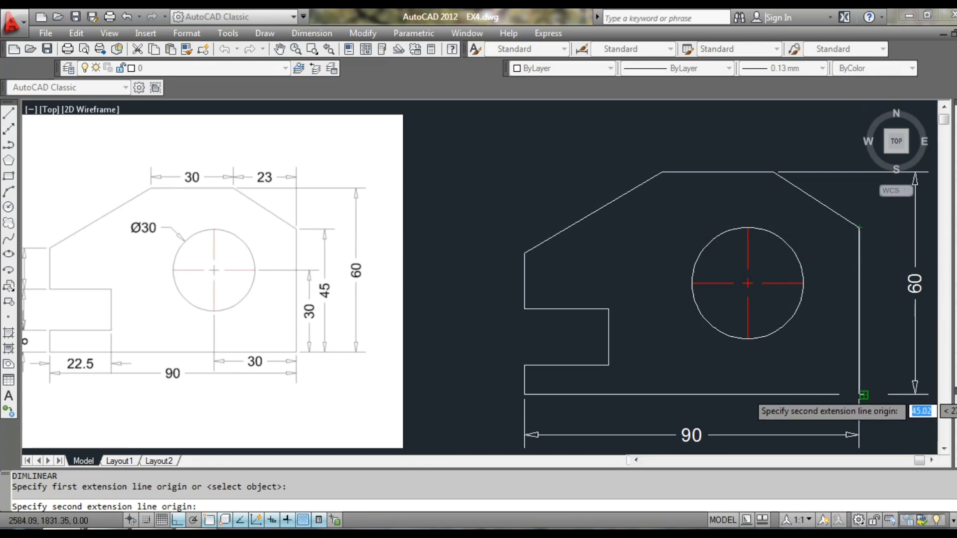
click(859, 394)
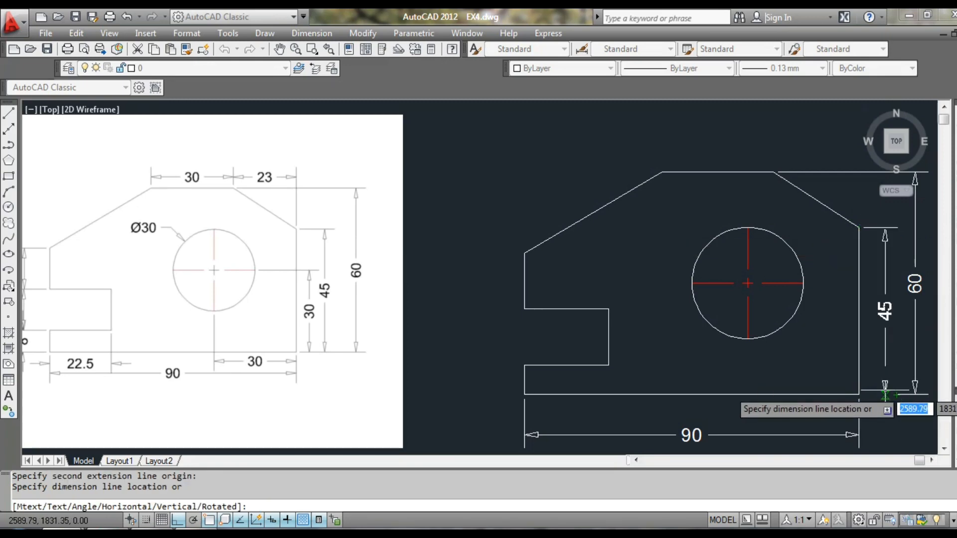
click(886, 390)
- Add a linear dimension for the hole centre's height above the plate's bottom edge, placed just beyond the right edge
key(Return)
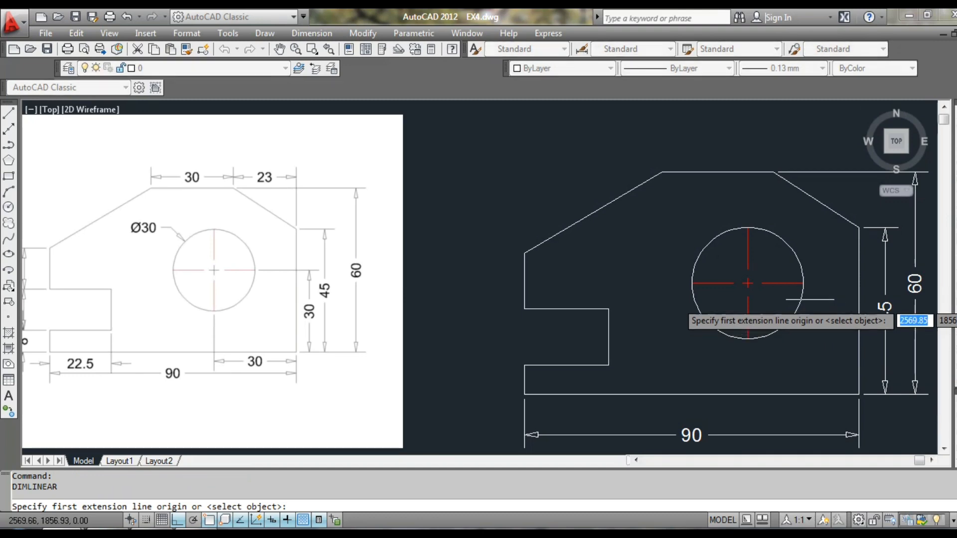
click(805, 283)
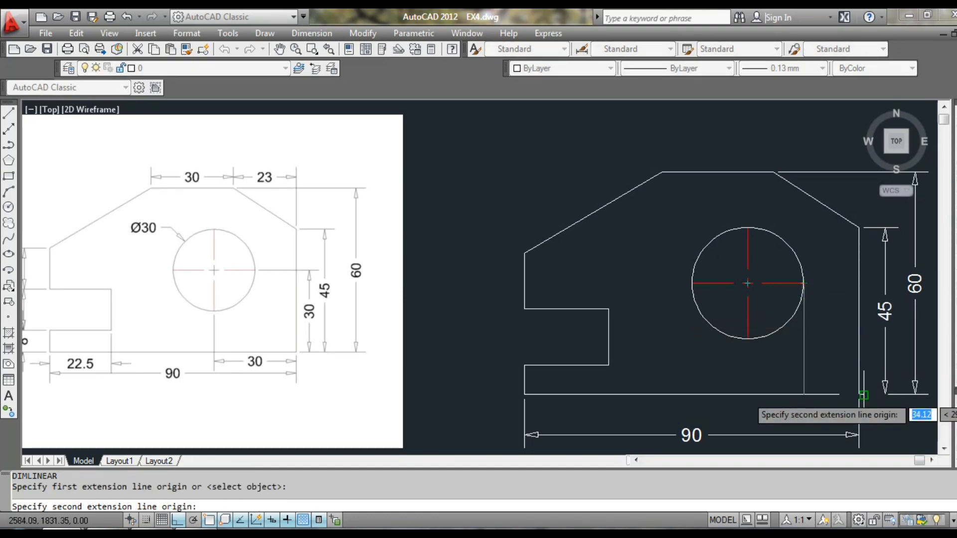
click(859, 395)
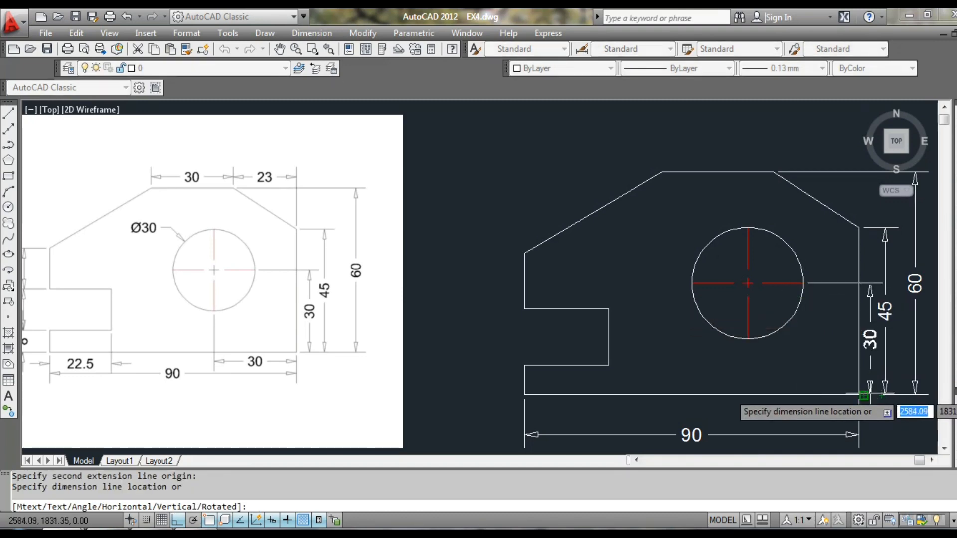
click(863, 397)
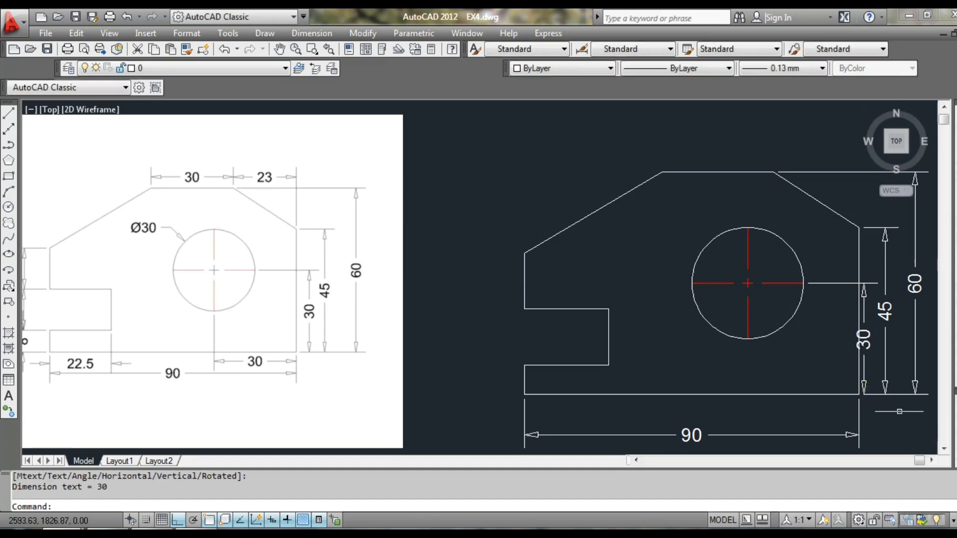
double_click(864, 304)
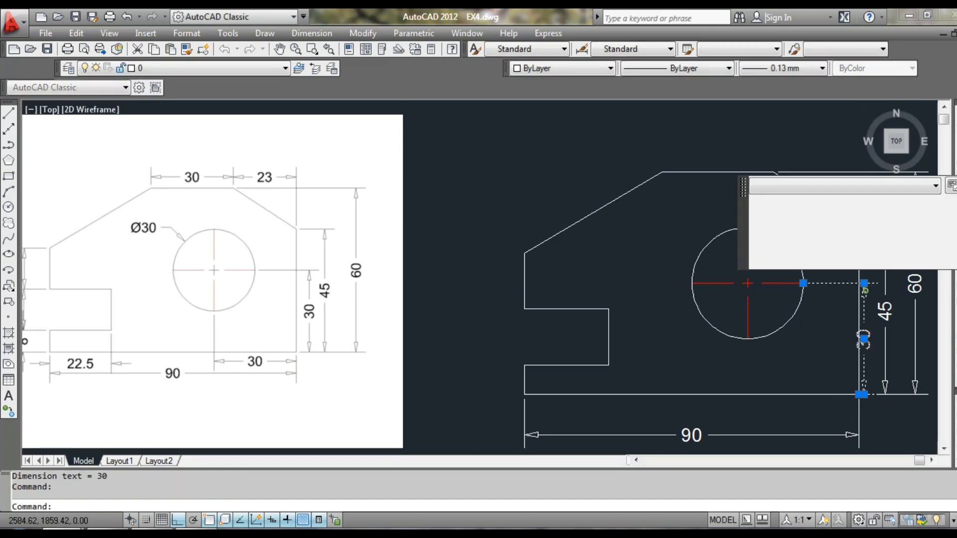
key(Escape)
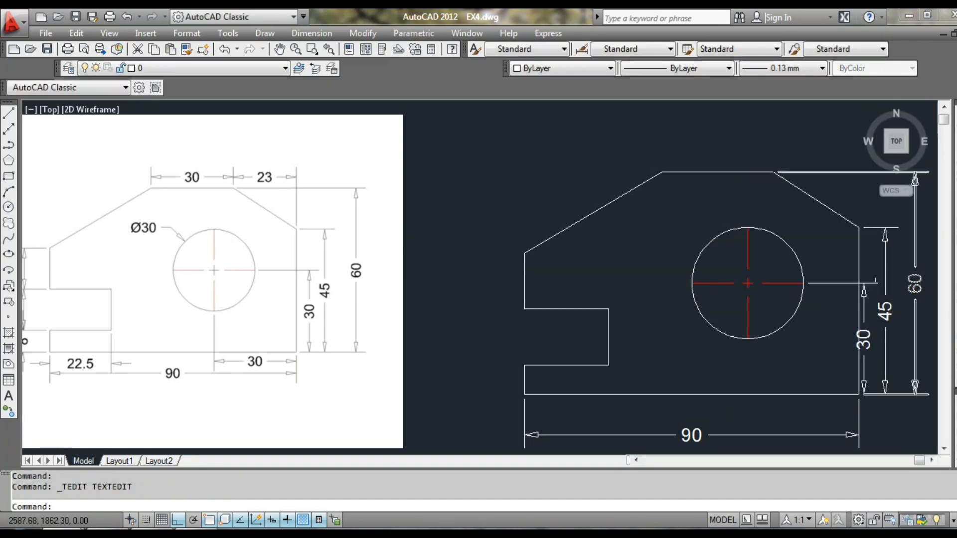
click(864, 288)
click(864, 287)
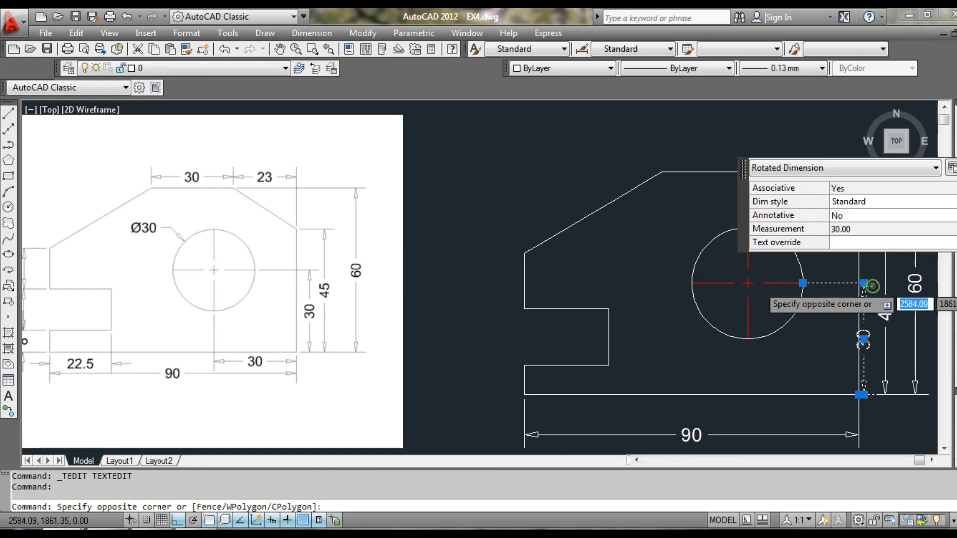
mouse_move(866, 287)
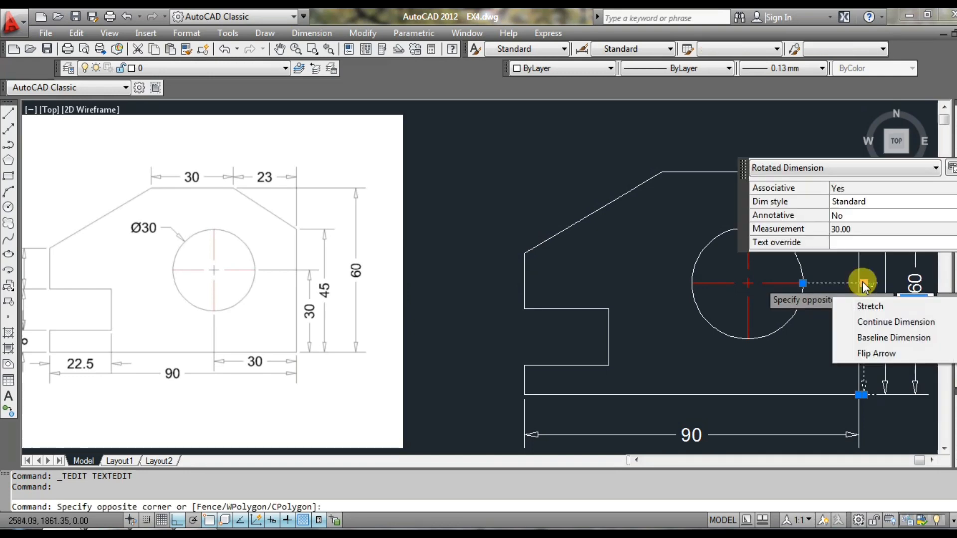
click(864, 287)
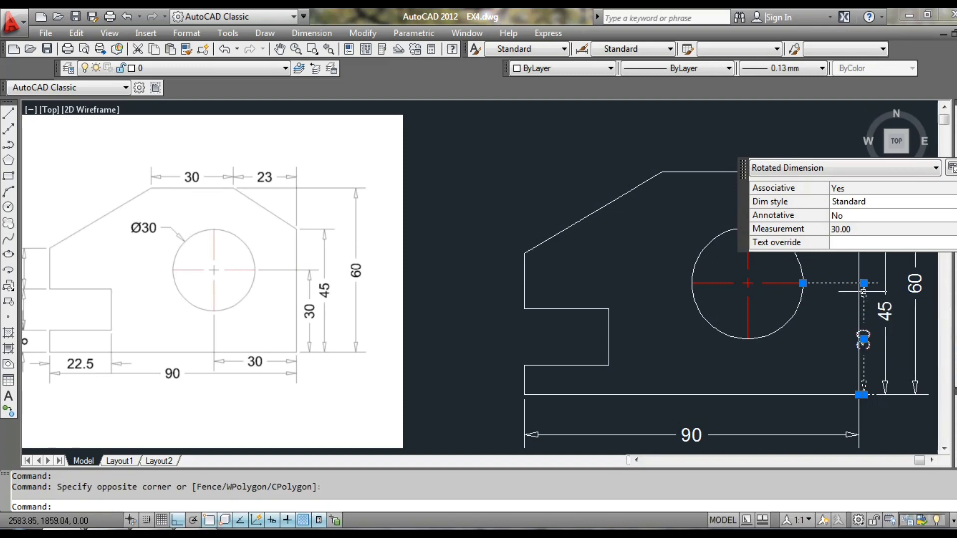
click(870, 284)
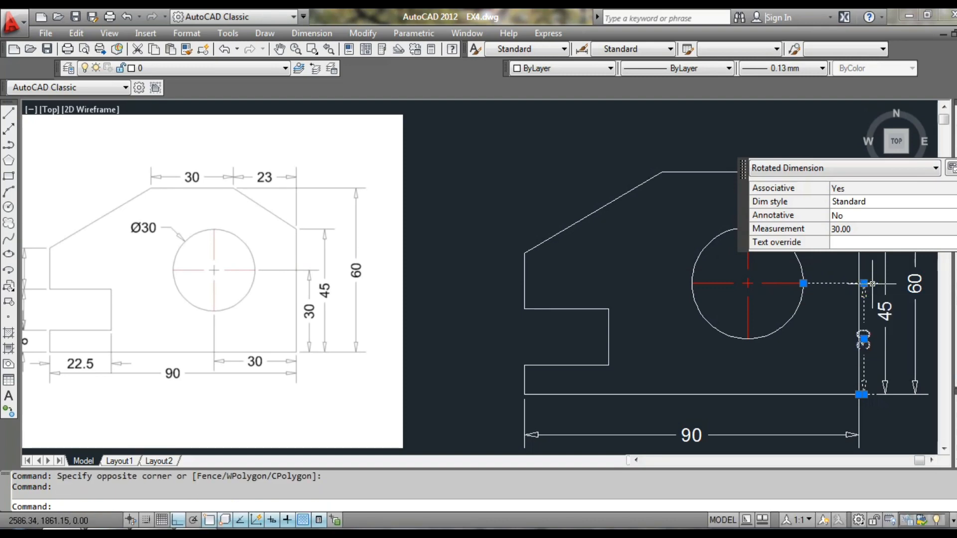
double_click(864, 339)
click(903, 245)
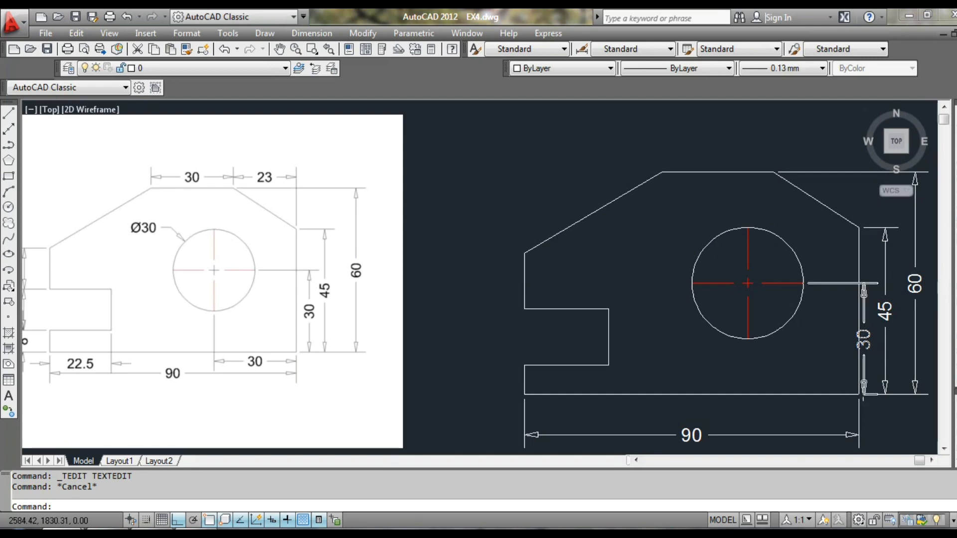
double_click(865, 392)
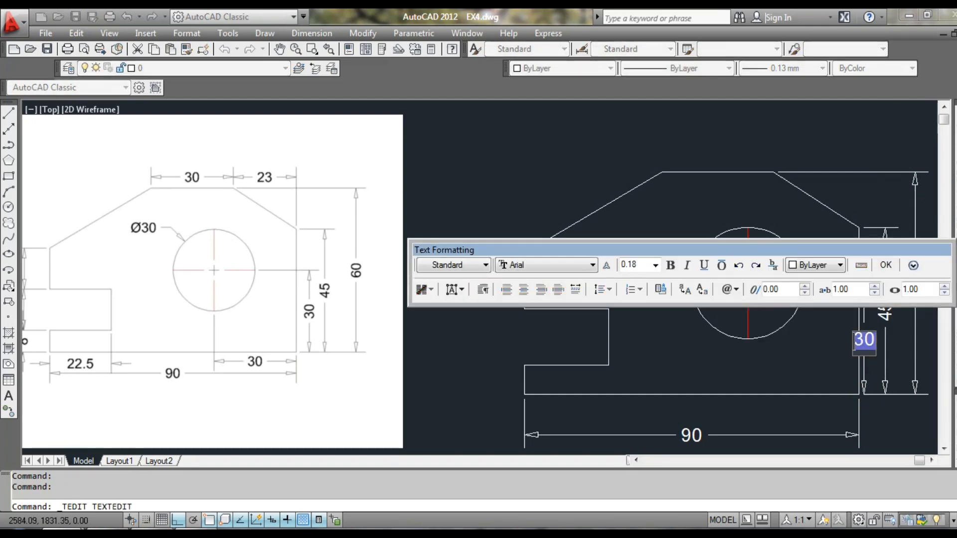
click(870, 348)
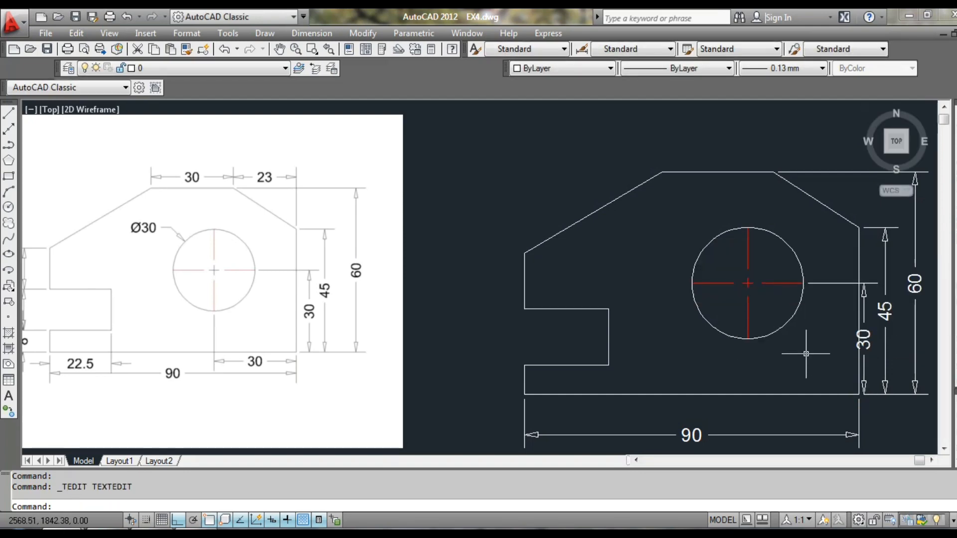
- Add a linear dimension for the short left edge below the notch, placed outside the plate's left side
middle_drag(807, 354, 801, 345)
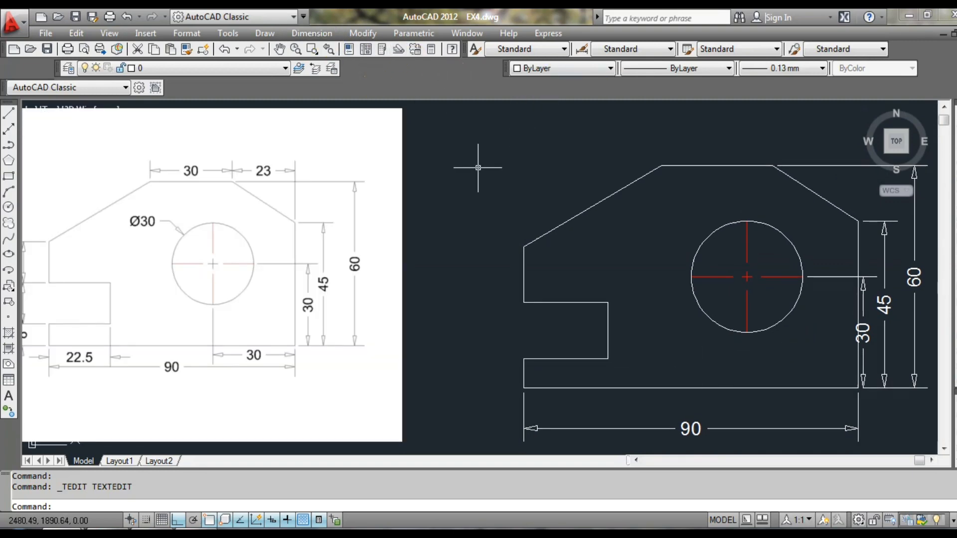
right_click(467, 130)
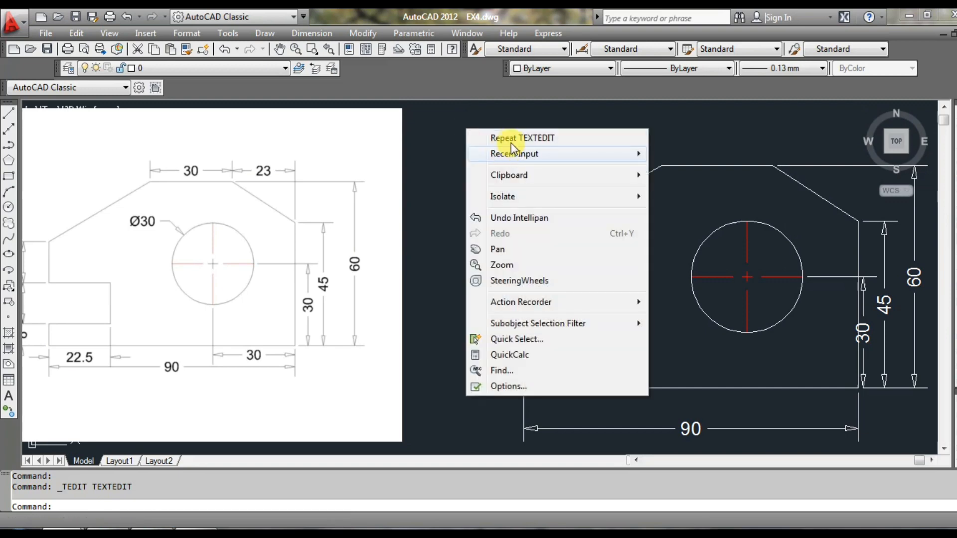
mouse_move(514, 153)
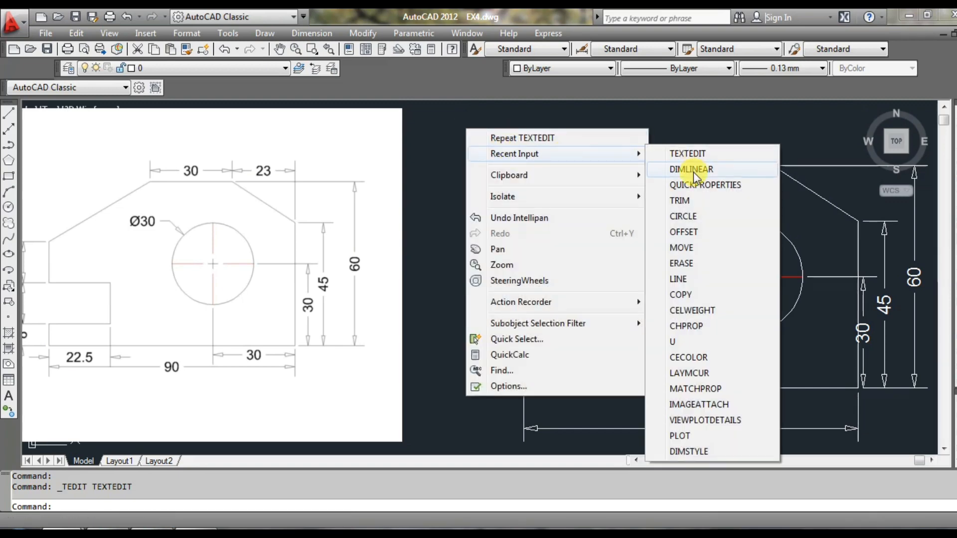
click(692, 170)
click(524, 358)
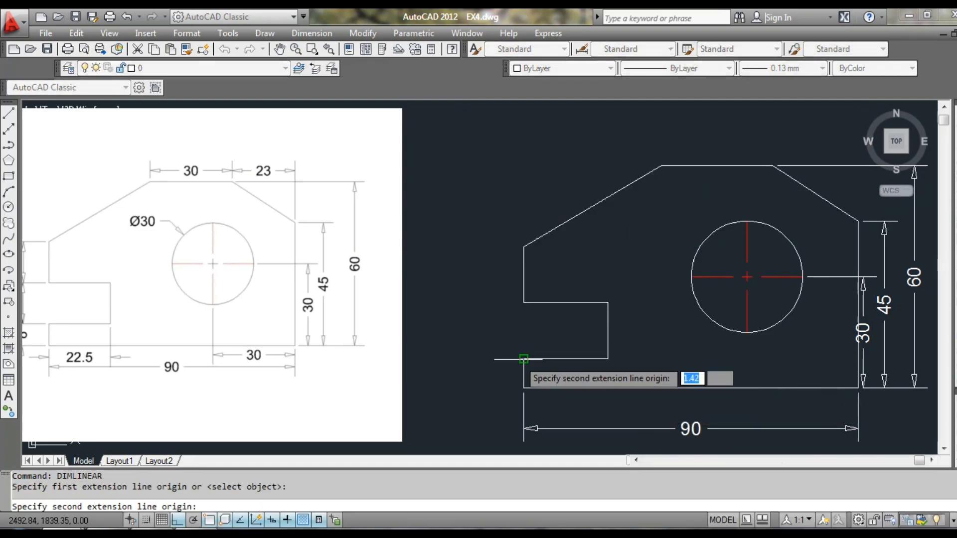
click(524, 388)
click(499, 388)
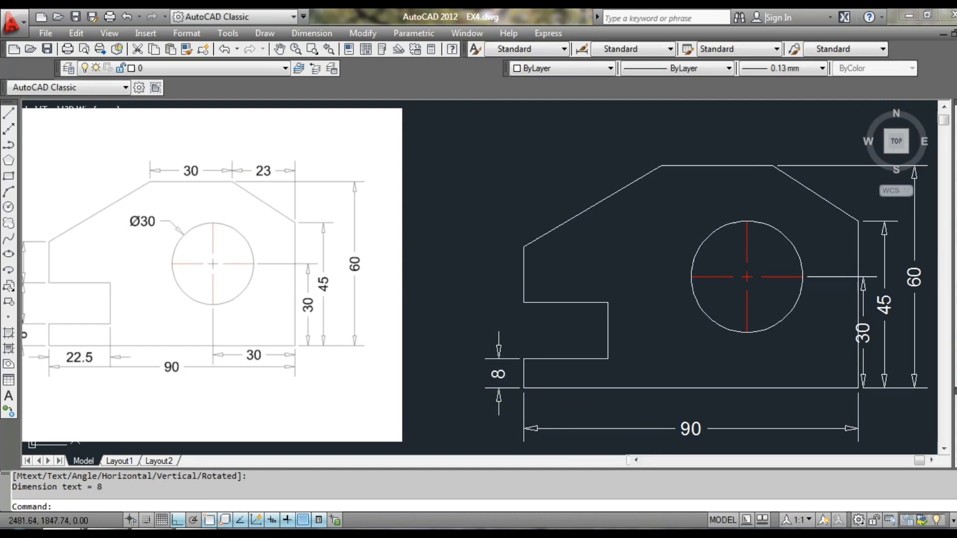
- Add a linear dimension for the notch's opening height, placed in line with the dimension of the short edge below it
key(Return)
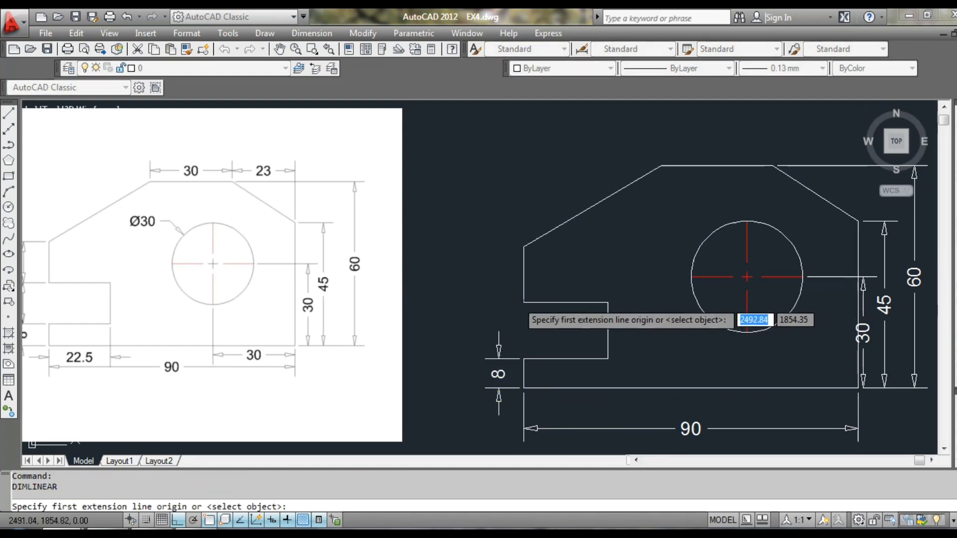
click(524, 302)
click(523, 359)
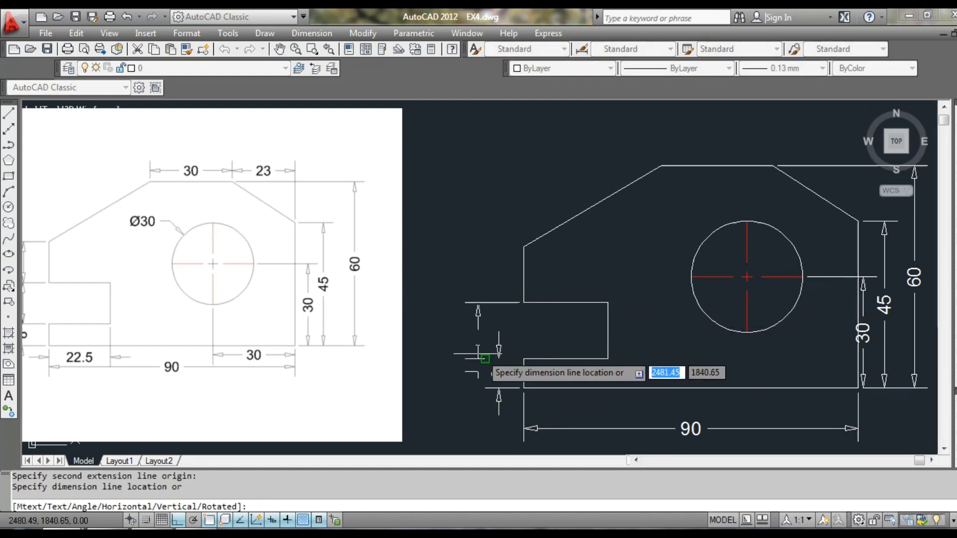
click(499, 354)
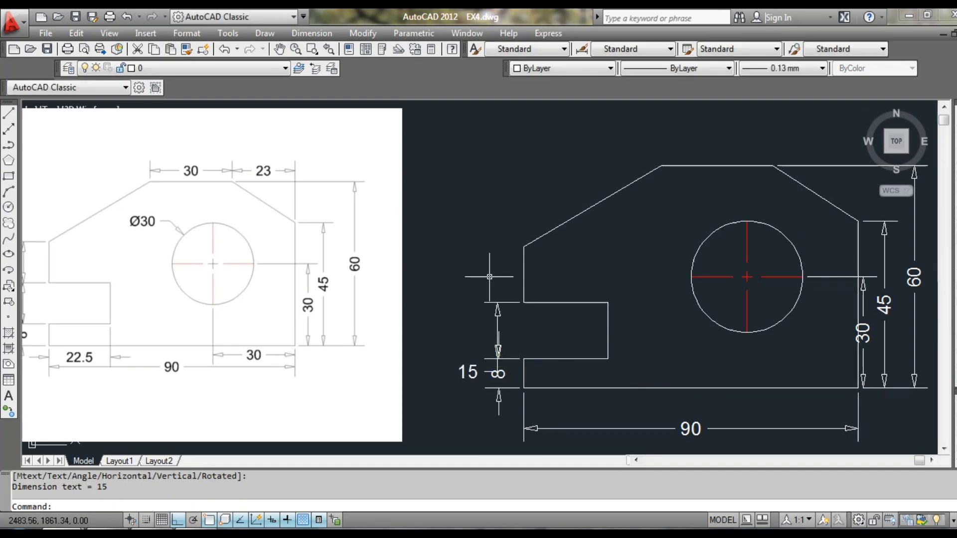
- Add a linear dimension for the left edge above the notch, placed roughly in line with the notch height dimension
key(Return)
click(523, 246)
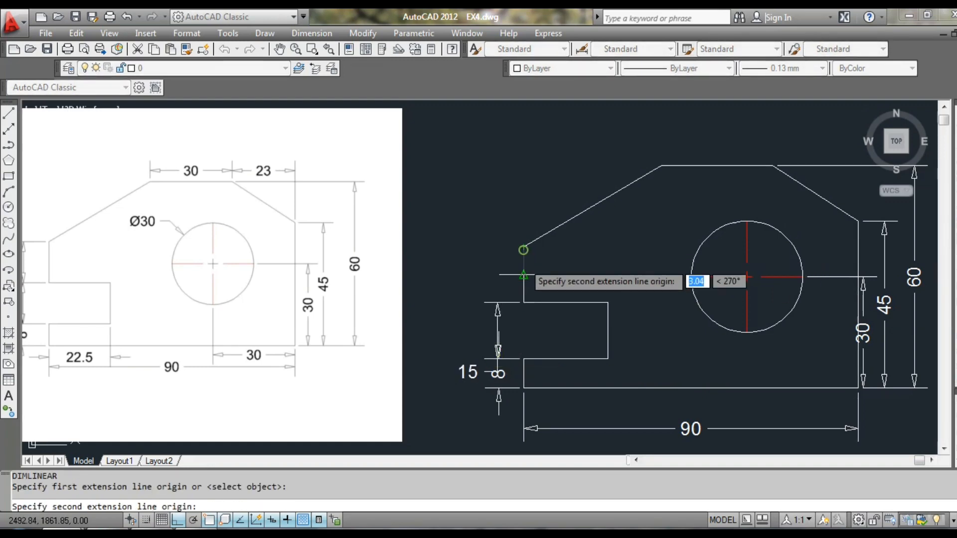
click(519, 303)
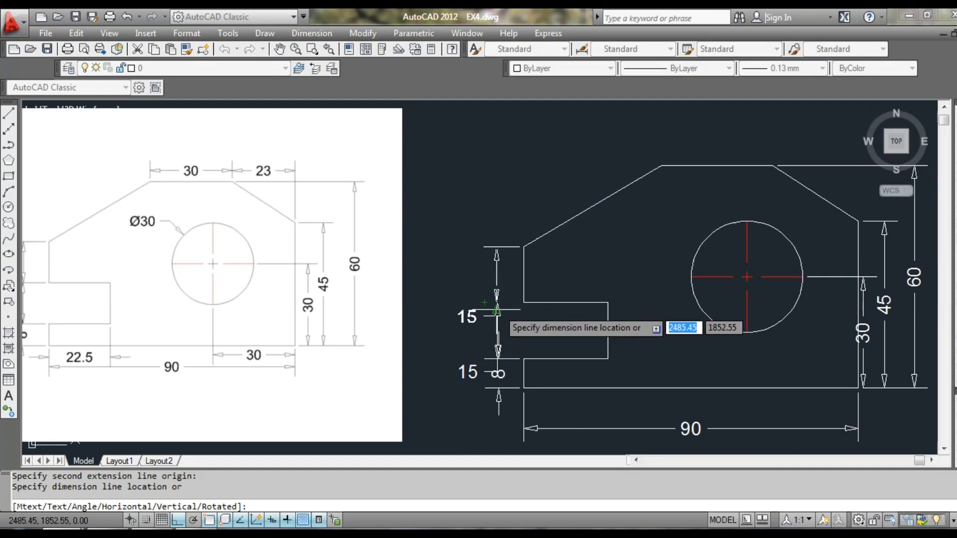
click(498, 309)
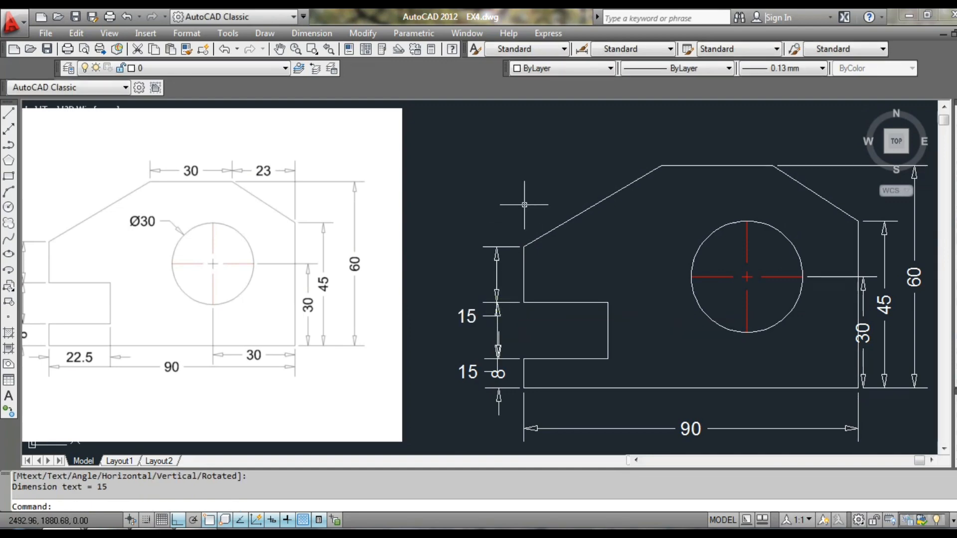
- Add a linear dimension for the length of the plate's top edge, placed above it
key(Return)
click(661, 166)
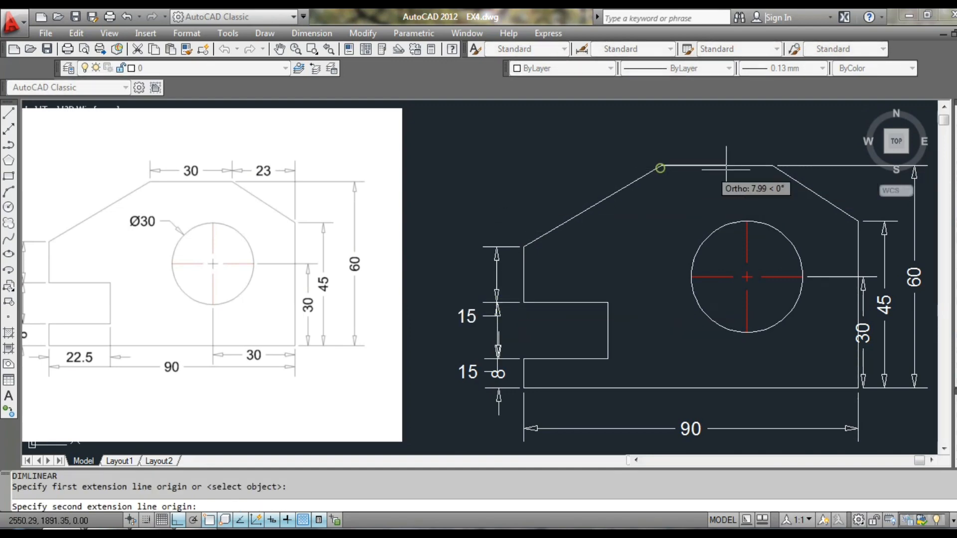
click(773, 166)
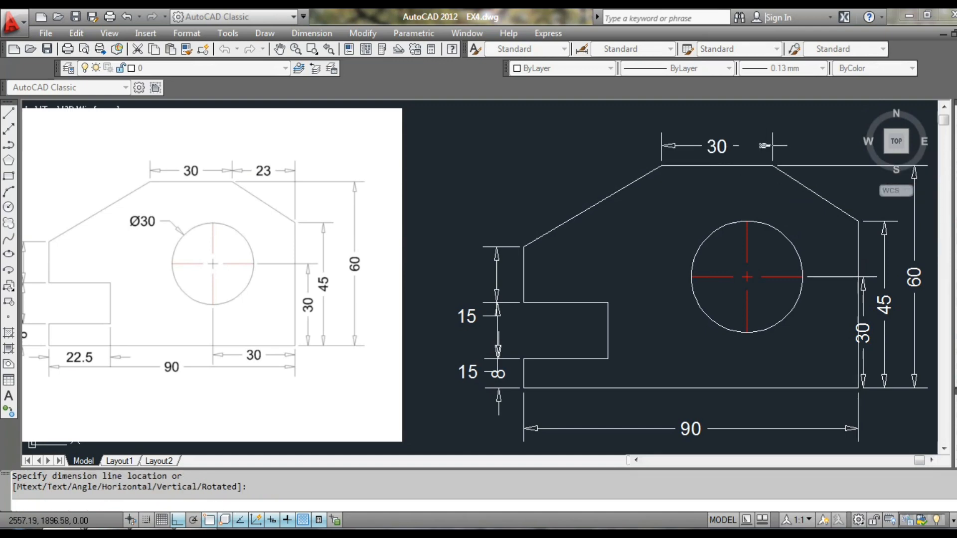
click(764, 145)
- Add a linear dimension for the horizontal extent of the right sloped edge, placed in line with the top edge dimension
key(Return)
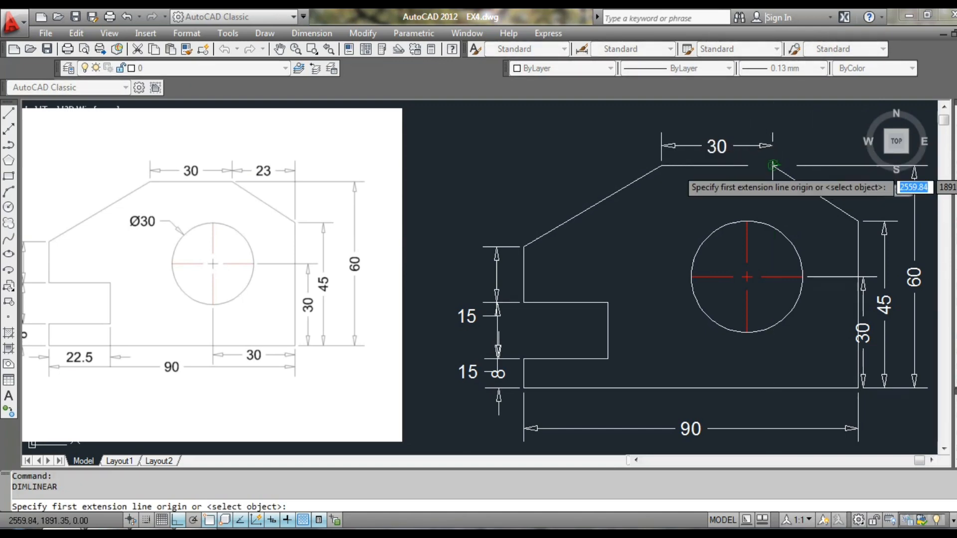
click(774, 165)
click(858, 221)
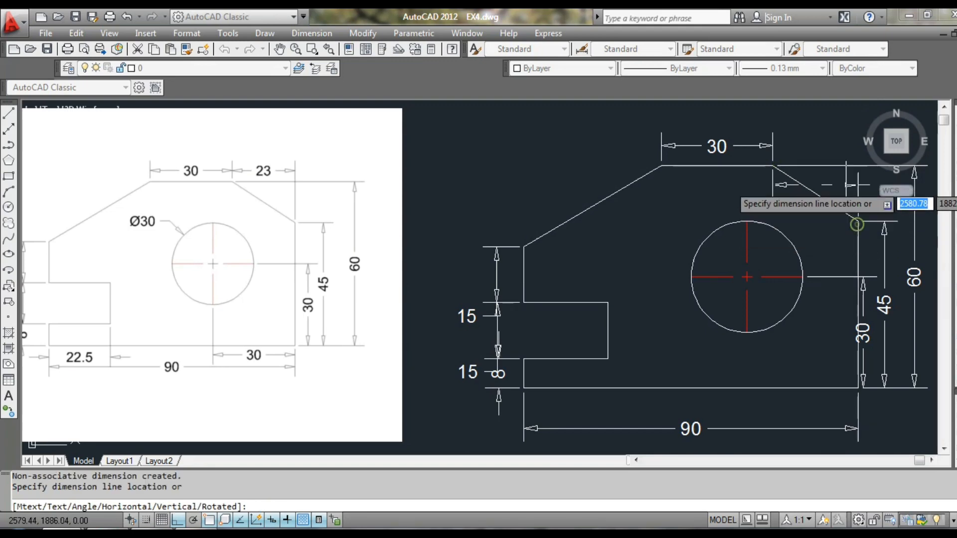
click(793, 145)
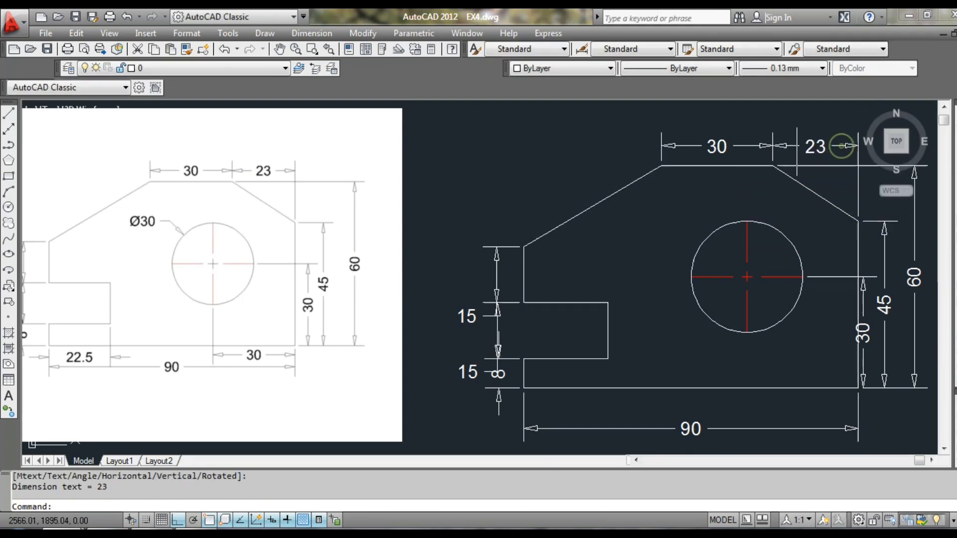
scroll(792, 142, up, 3)
scroll(790, 140, down, 2)
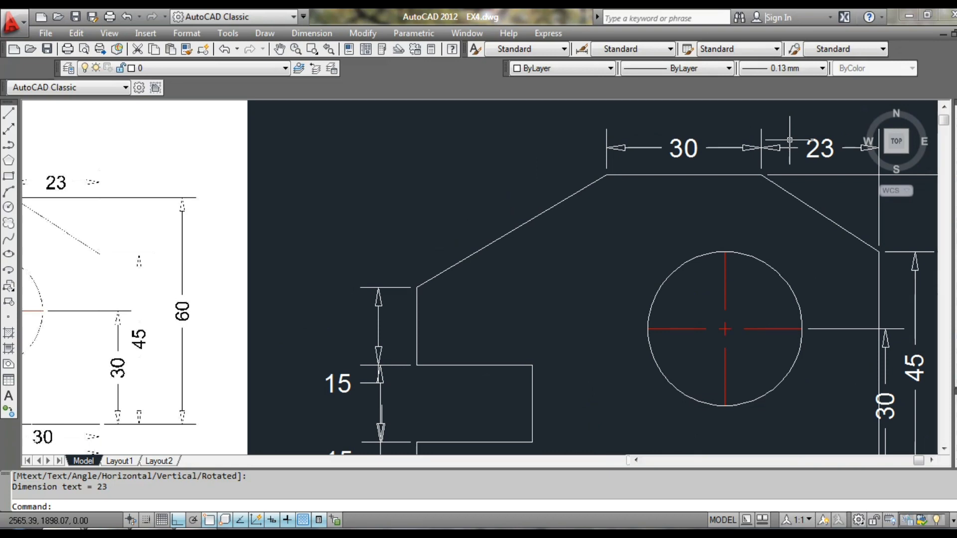
scroll(789, 140, down, 1)
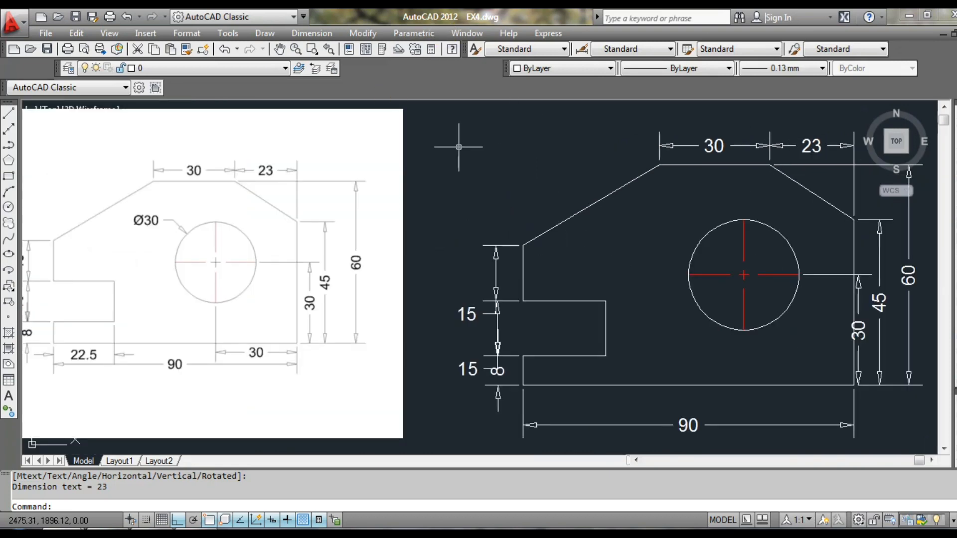
middle_drag(471, 166, 487, 164)
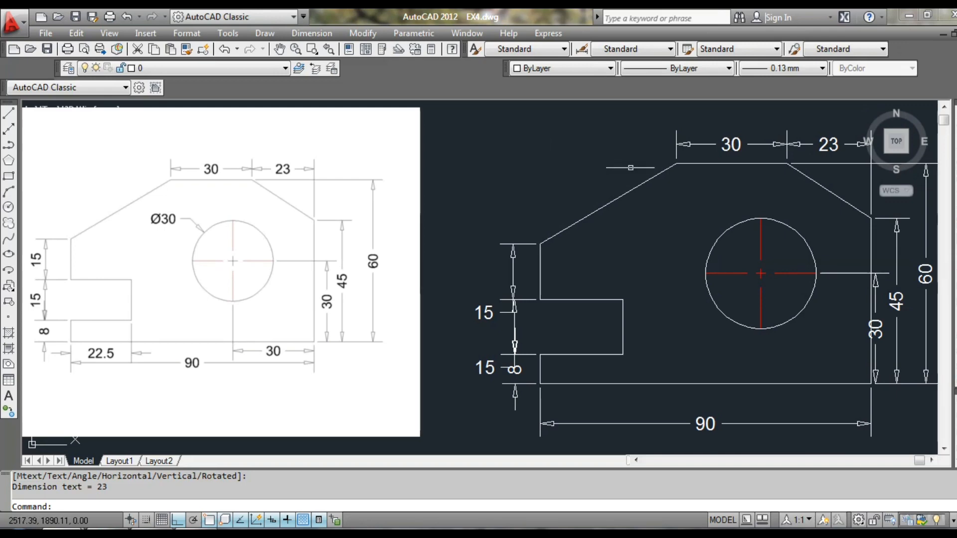
- Add a diameter dimension to the hole, with its text placed outside the circle on the upper-left side
click(322, 33)
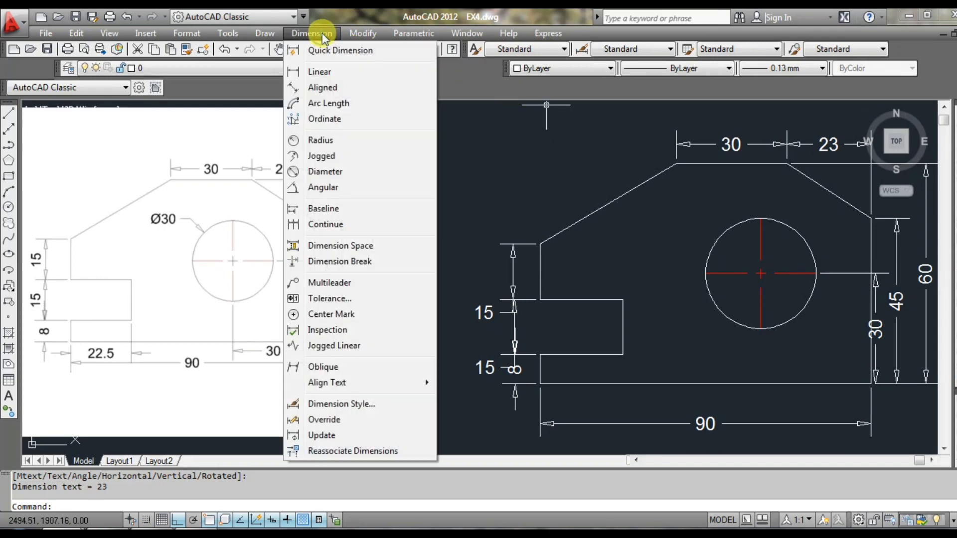
click(345, 174)
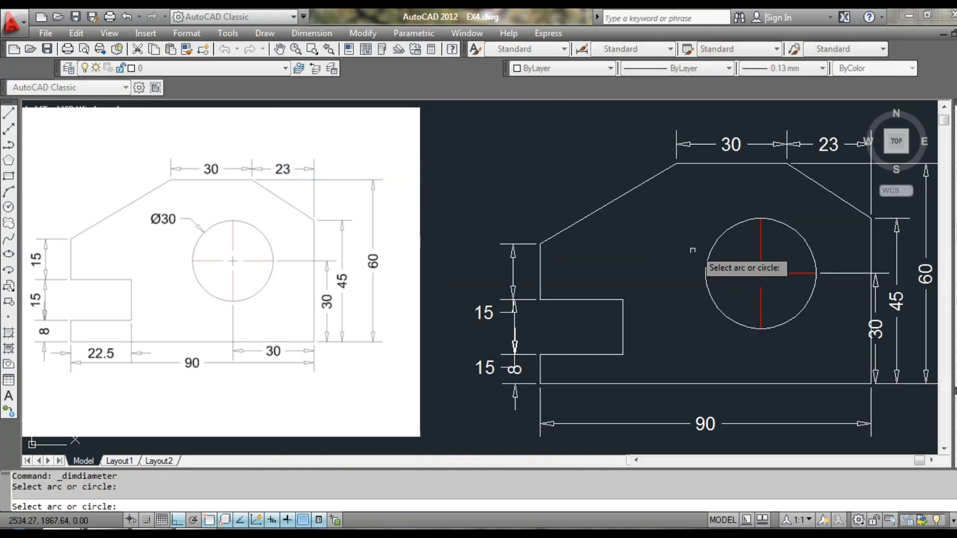
click(718, 239)
click(723, 195)
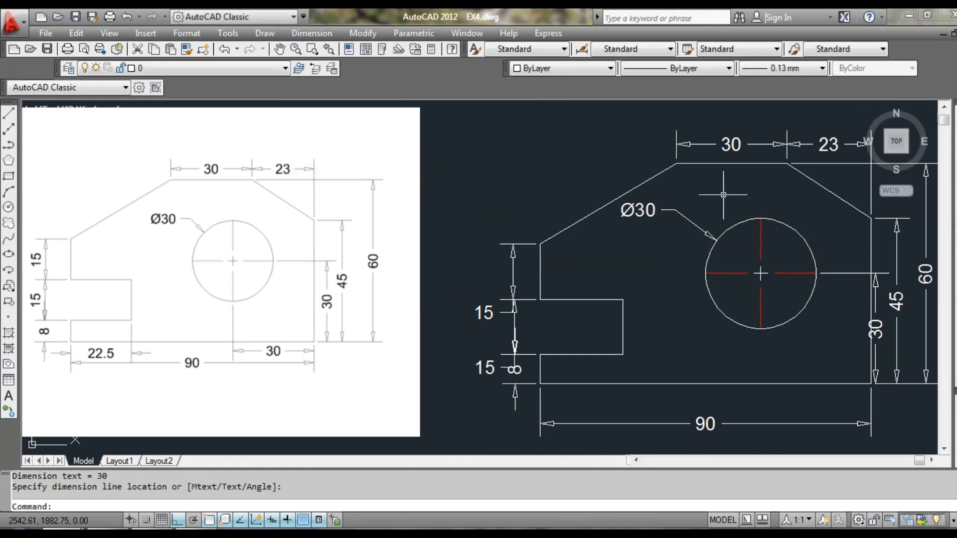
- Add a linear dimension for the notch's horizontal depth from the plate's left edge, placed between the bottom edge and the overall width dimension
click(311, 33)
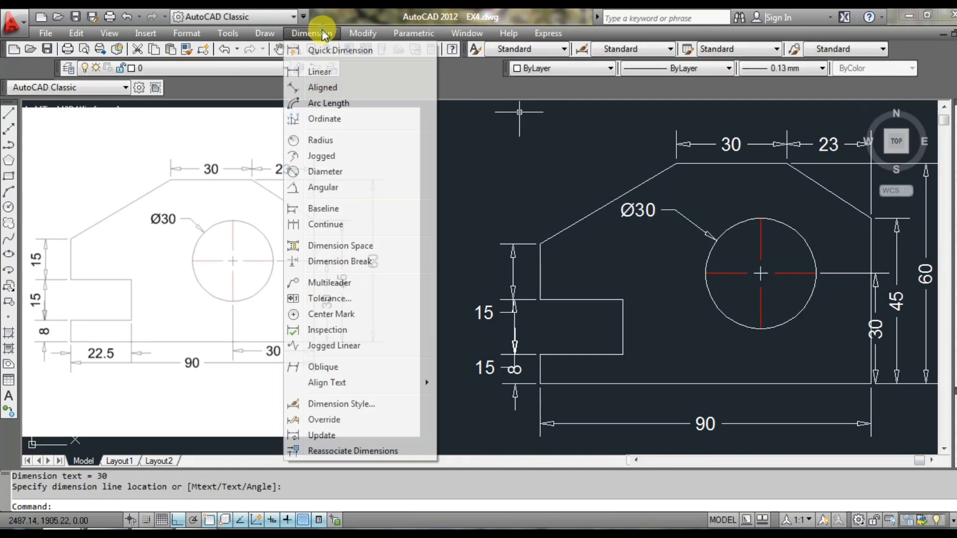
click(316, 69)
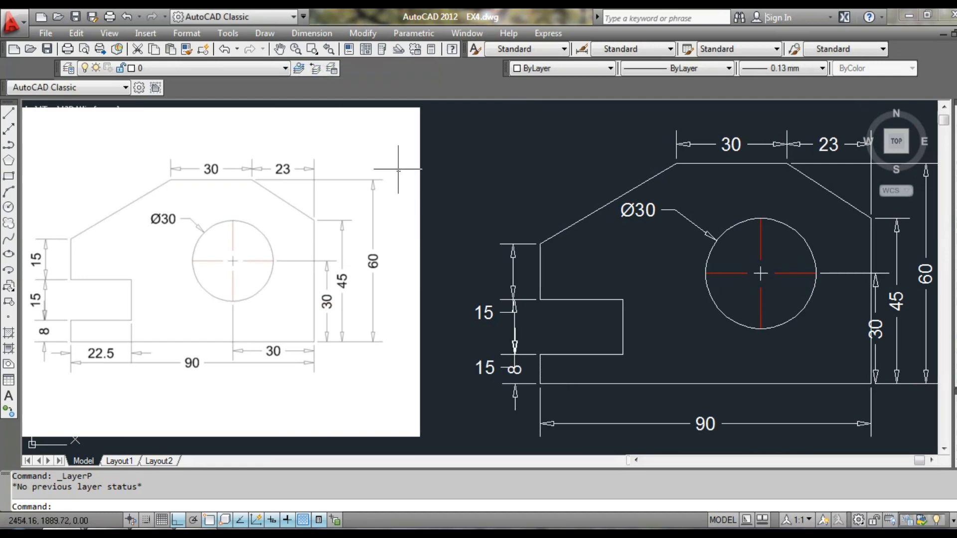
click(319, 35)
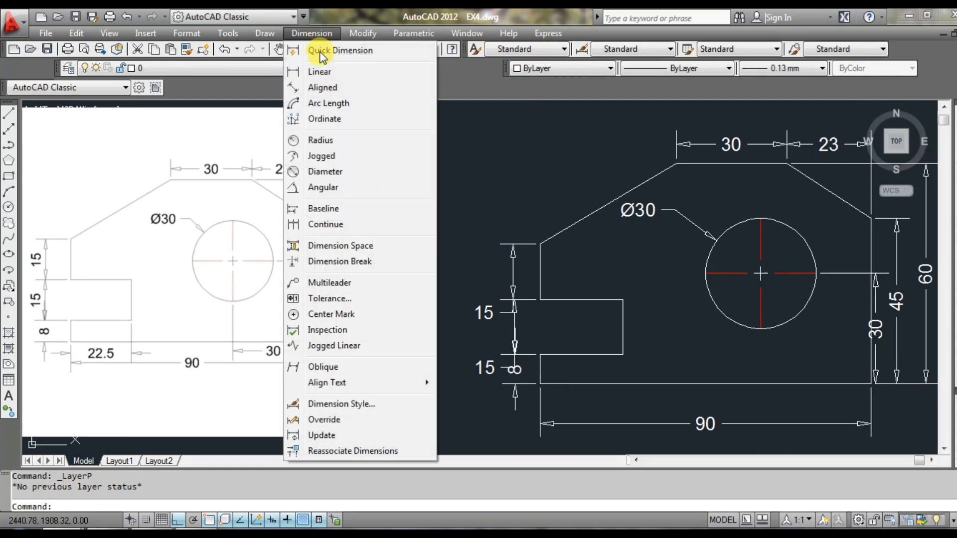
click(321, 71)
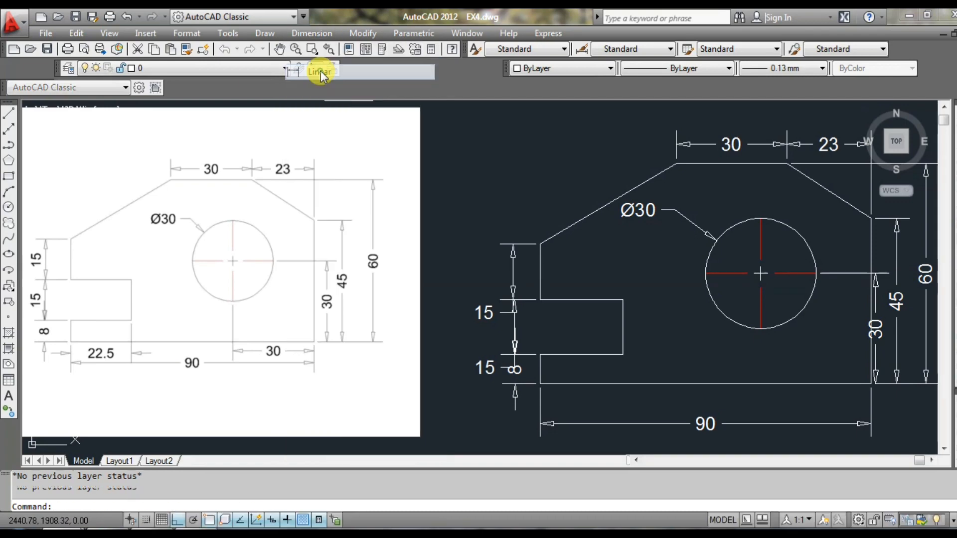
click(540, 383)
click(623, 355)
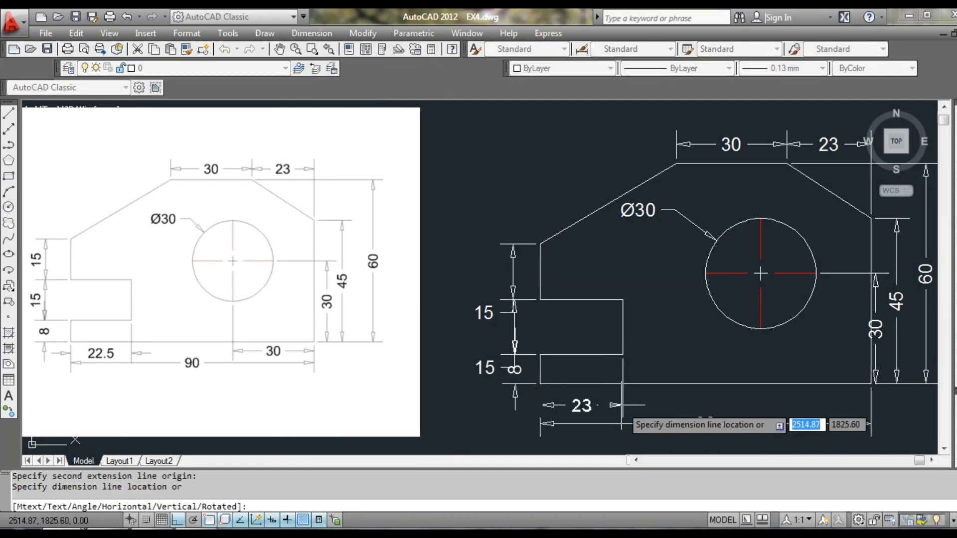
click(621, 403)
- Add a linear dimension for the horizontal distance from the hole's centre line to the plate's lower-right corner, in line with the notch depth dimension
key(Return)
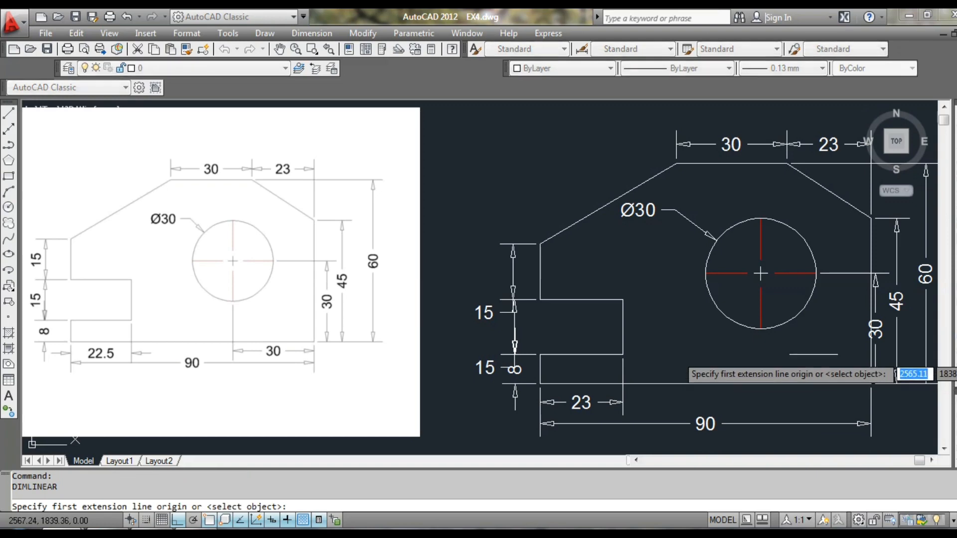
click(760, 334)
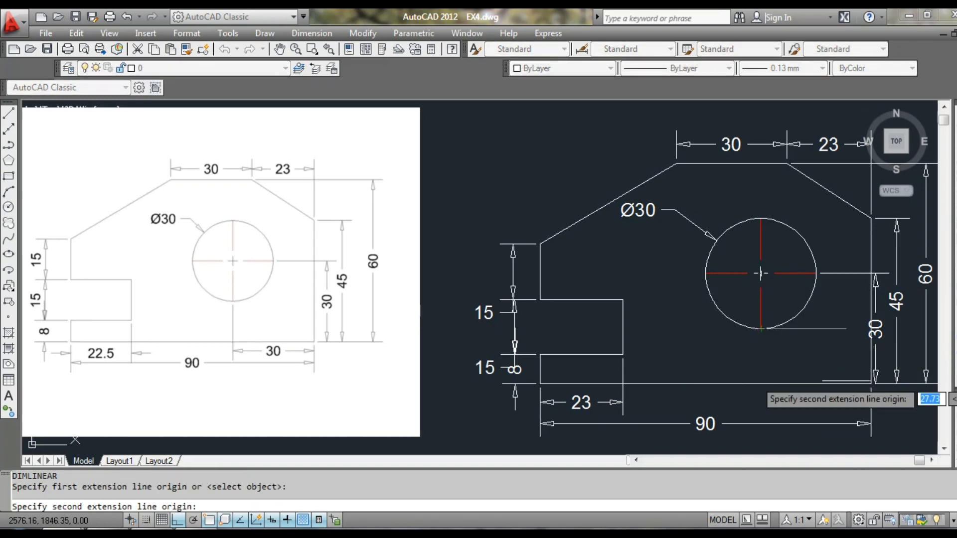
click(871, 386)
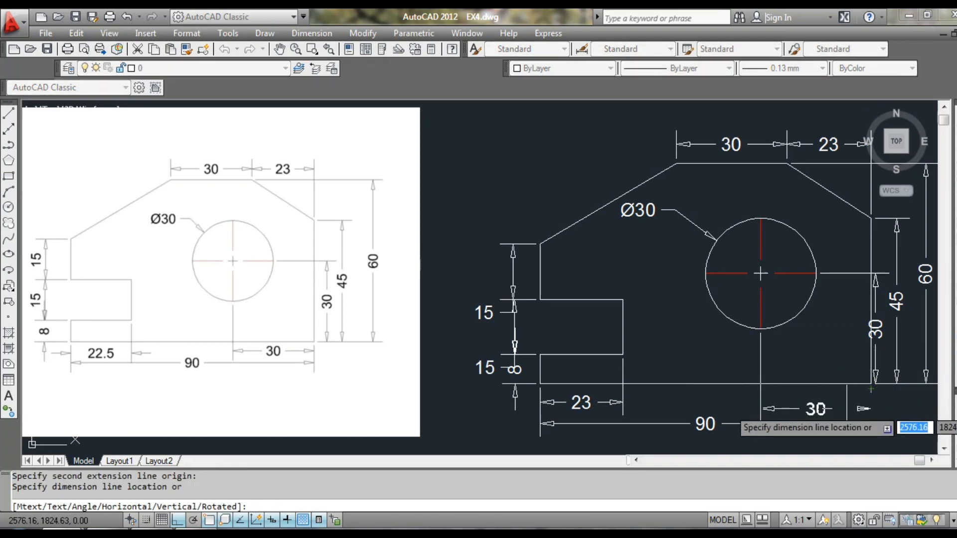
click(743, 404)
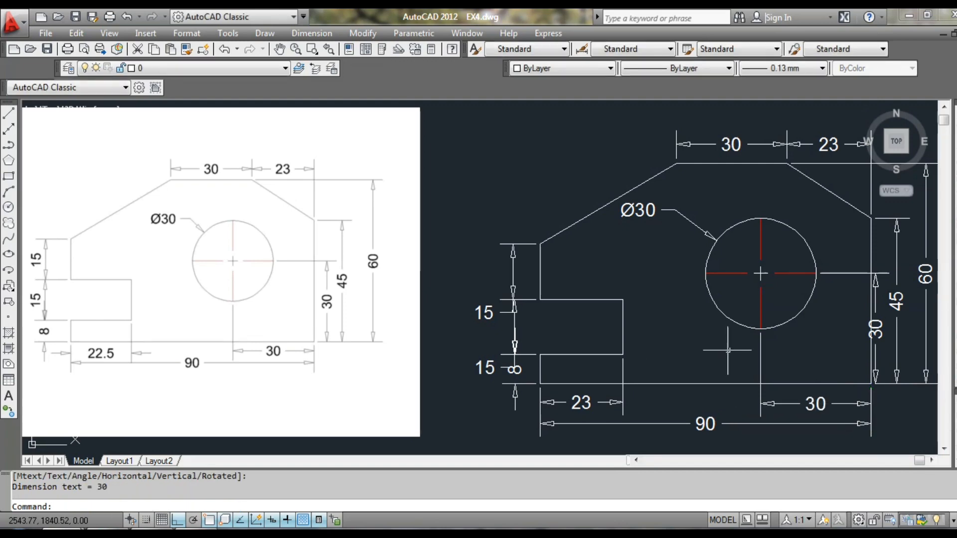
click(582, 401)
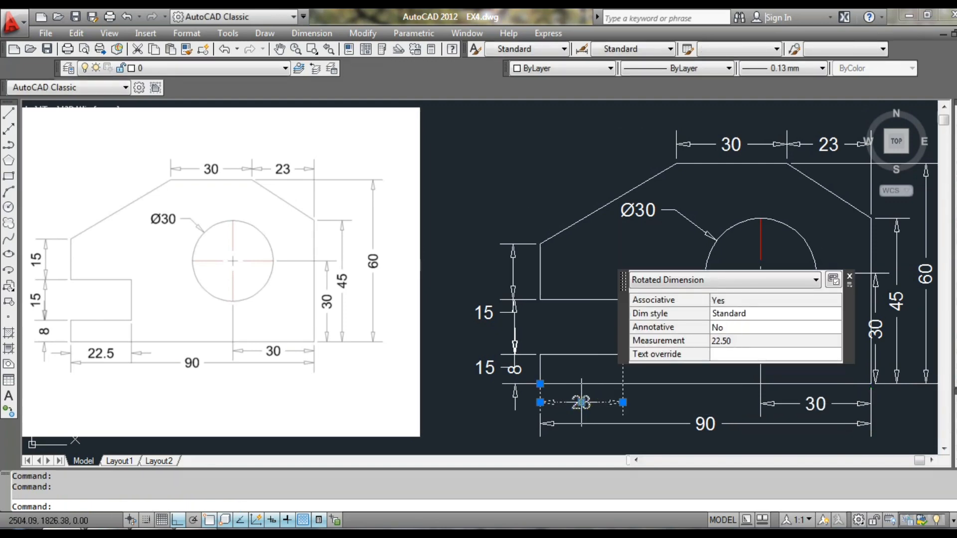
click(581, 401)
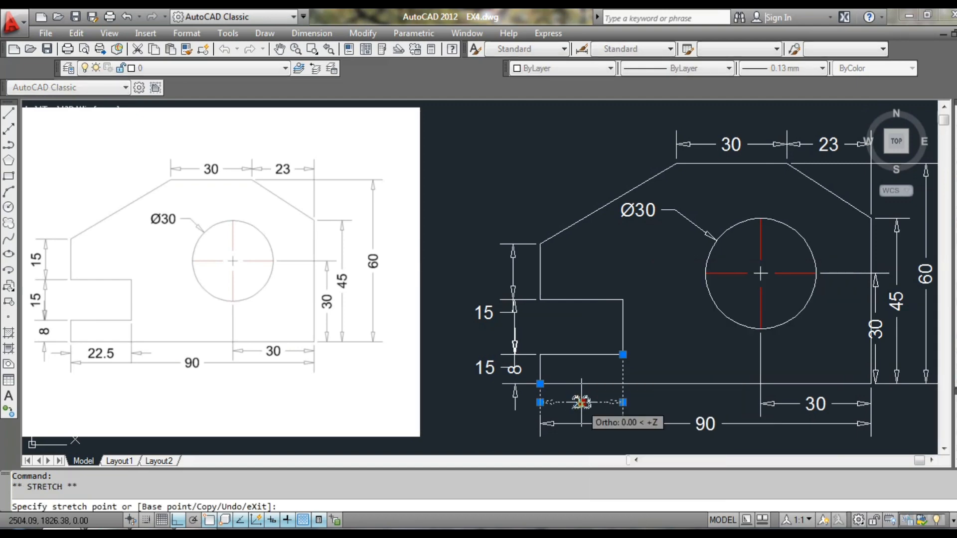
key(Escape)
mouse_move(585, 404)
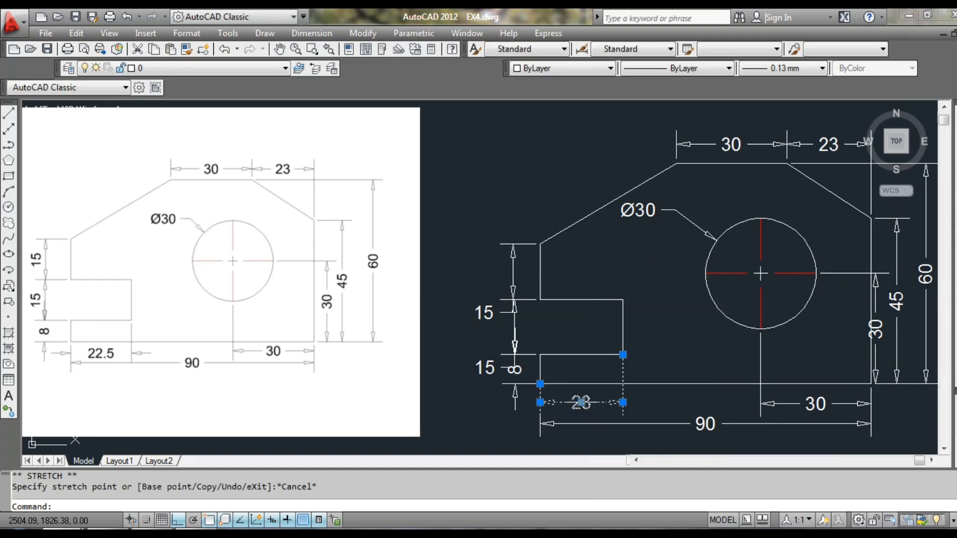
key(Escape)
click(582, 402)
click(581, 405)
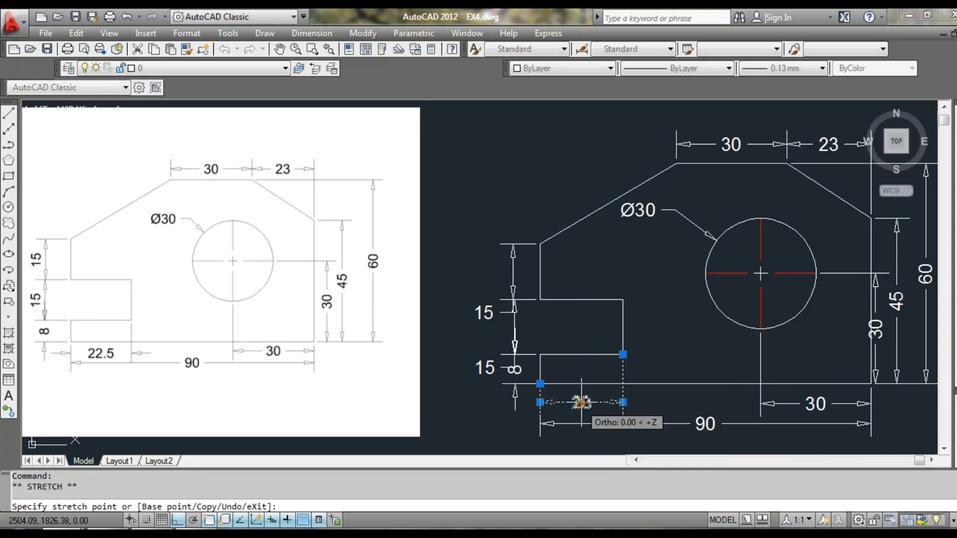
key(Escape)
key(Escape)
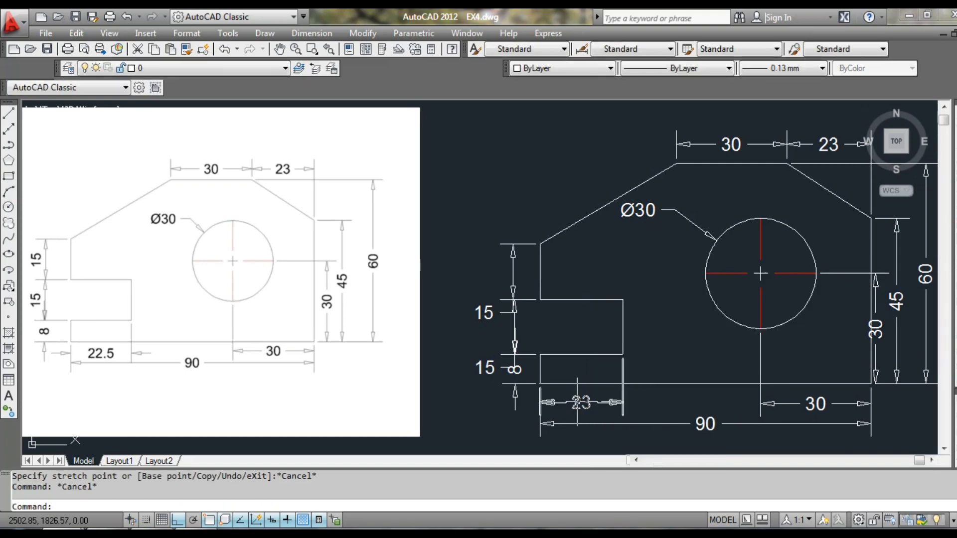
- Override the text of the notch depth dimension below the plate with 22.5
click(622, 402)
double_click(621, 402)
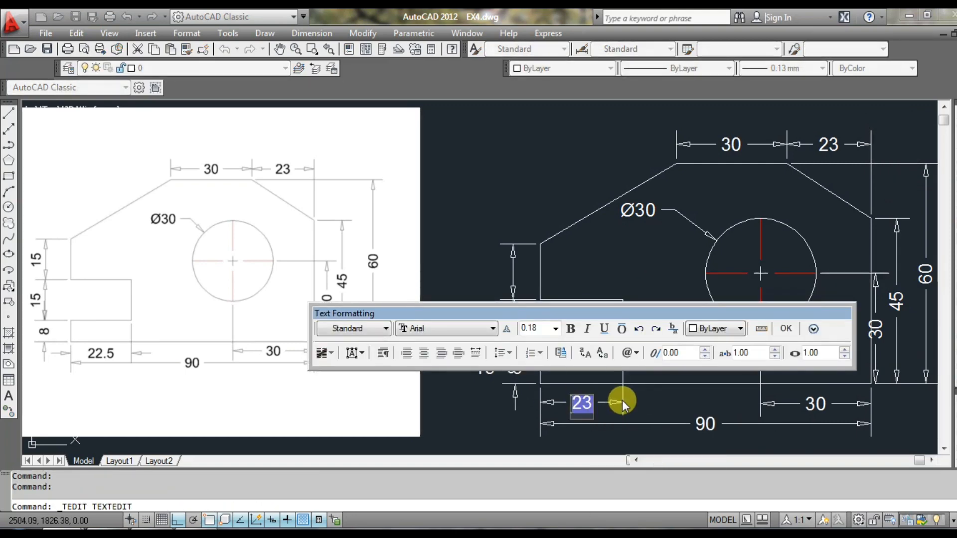
key(Delete)
text(22.5)
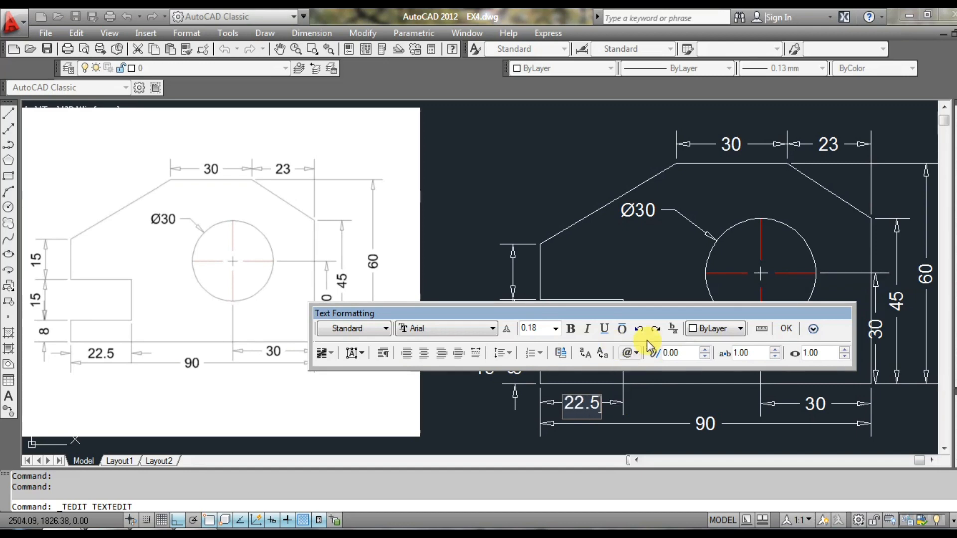
click(786, 328)
click(791, 327)
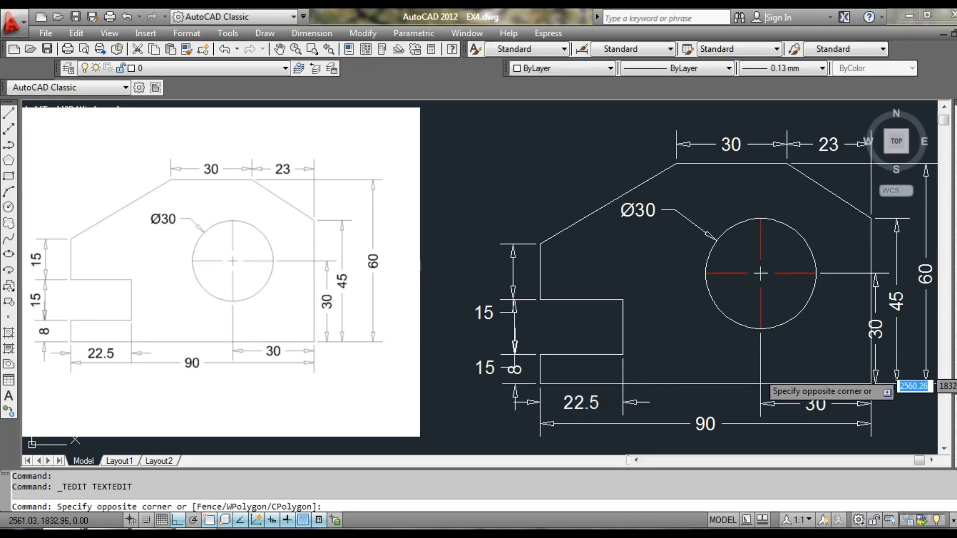
click(833, 373)
mouse_move(827, 368)
middle_down()
mouse_move(801, 363)
mouse_move(815, 368)
middle_up()
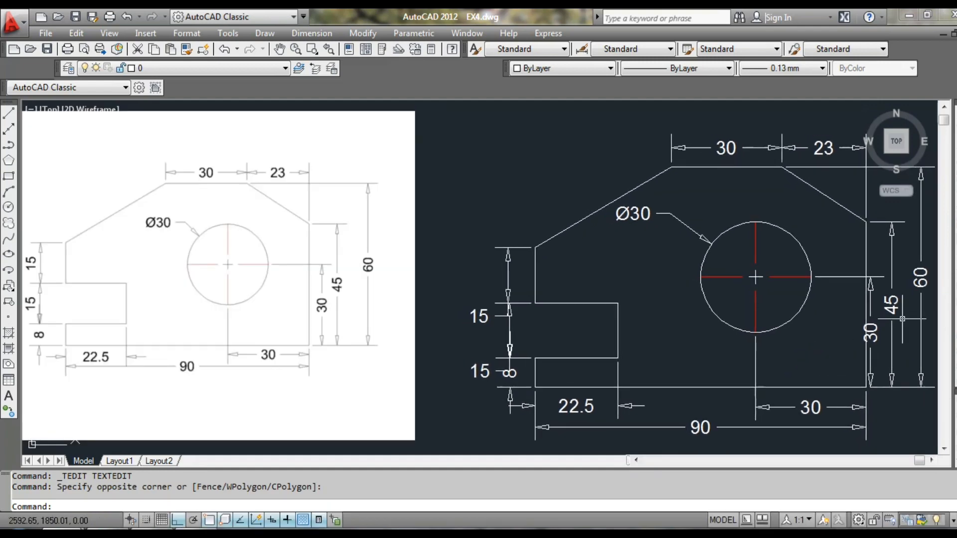
double_click(871, 333)
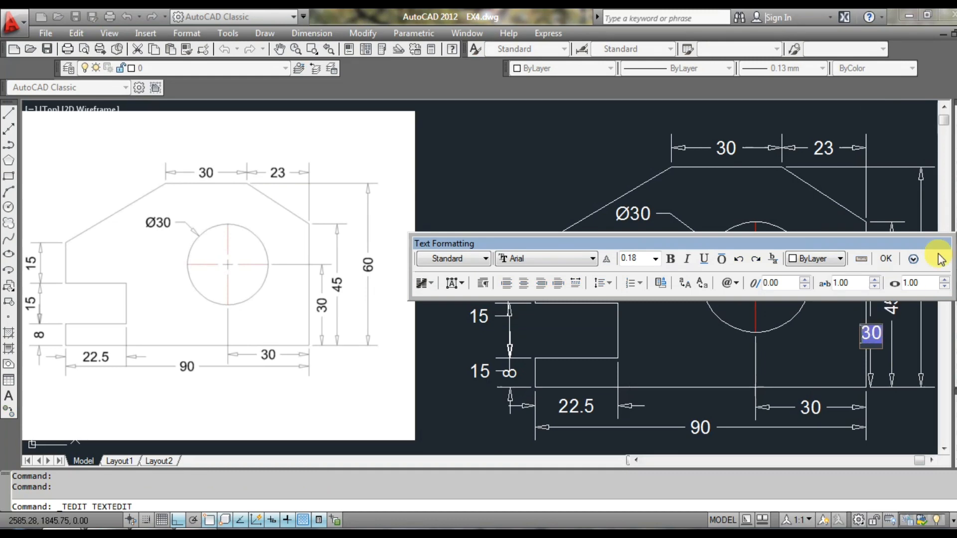
click(887, 259)
click(889, 255)
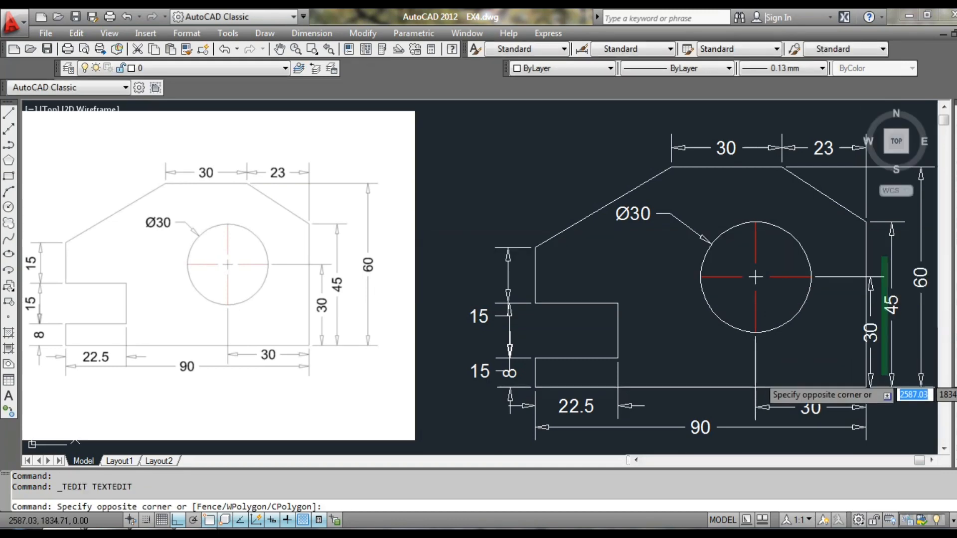
key(Escape)
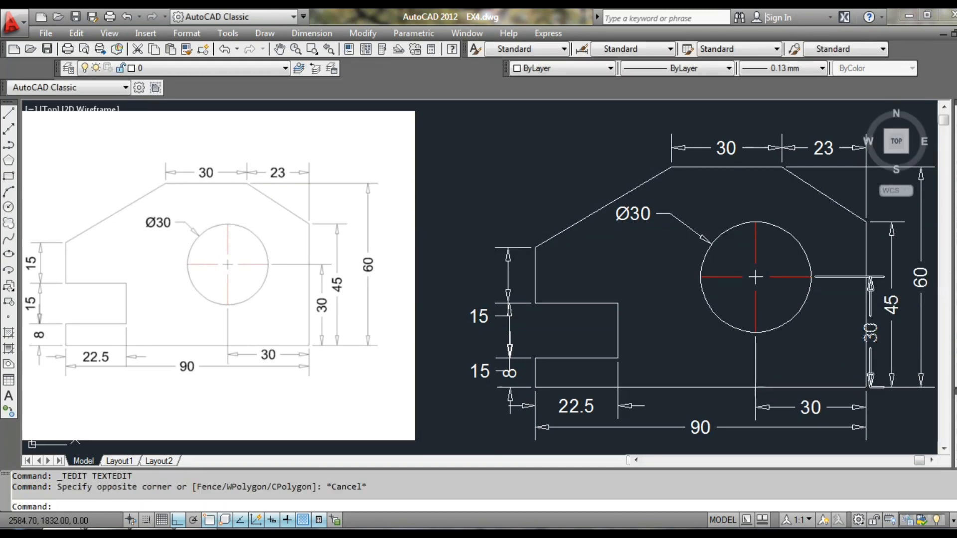
double_click(872, 381)
click(871, 387)
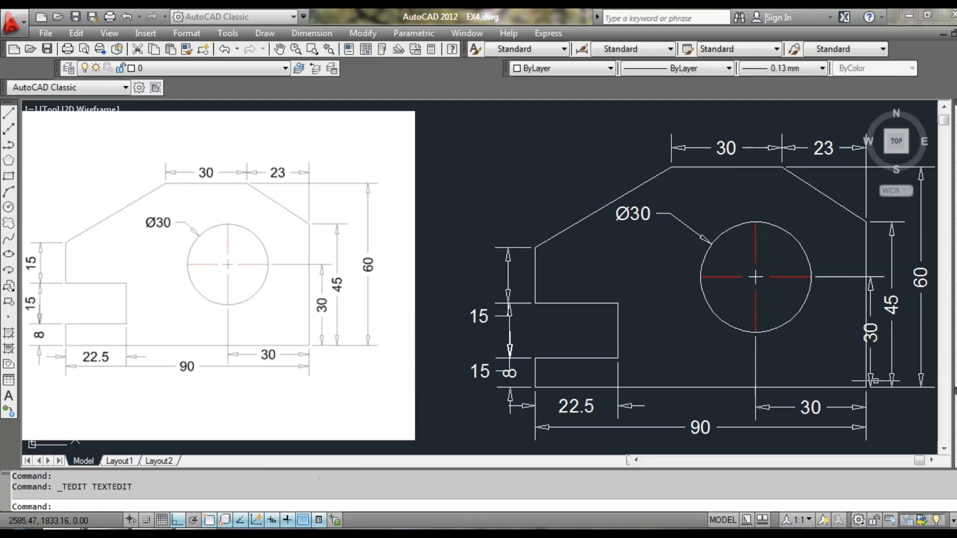
click(873, 346)
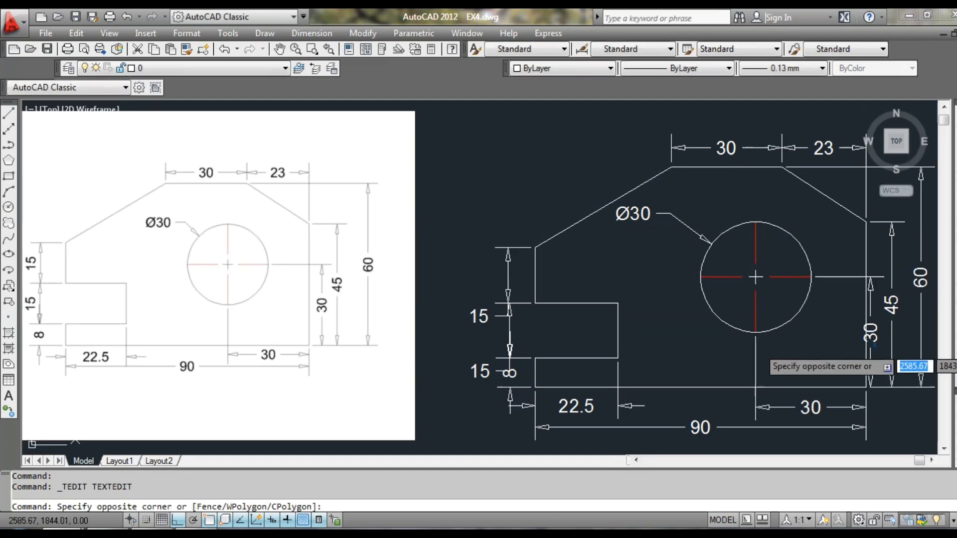
click(874, 339)
click(873, 331)
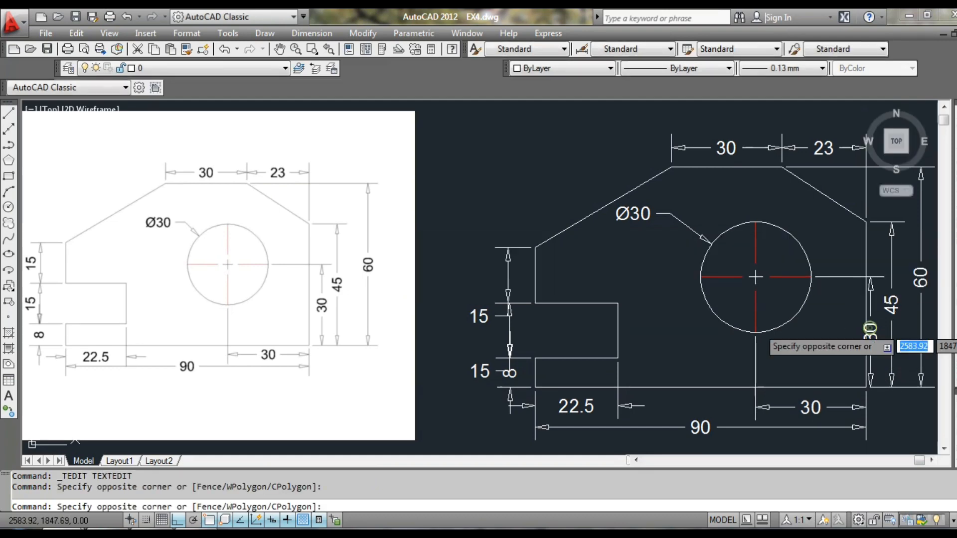
click(873, 328)
double_click(870, 378)
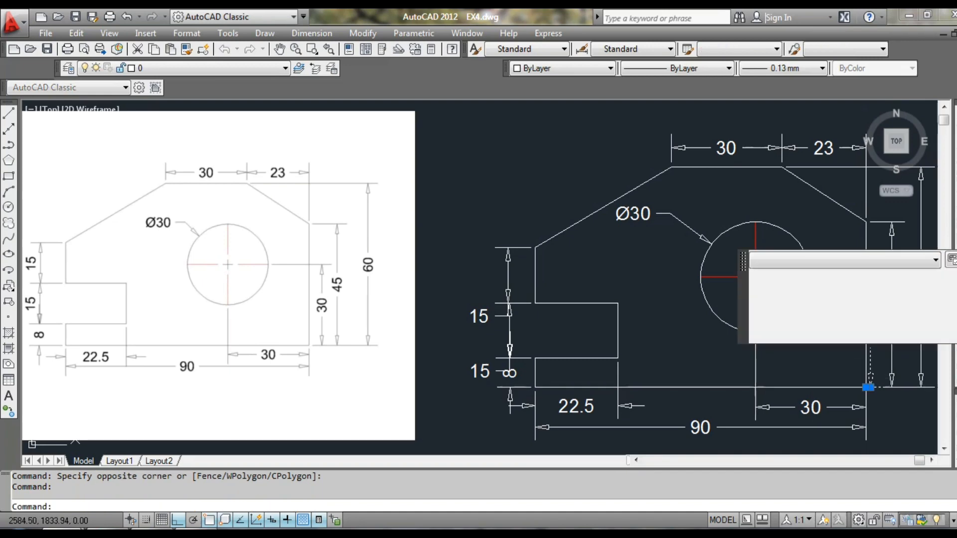
click(872, 382)
click(870, 377)
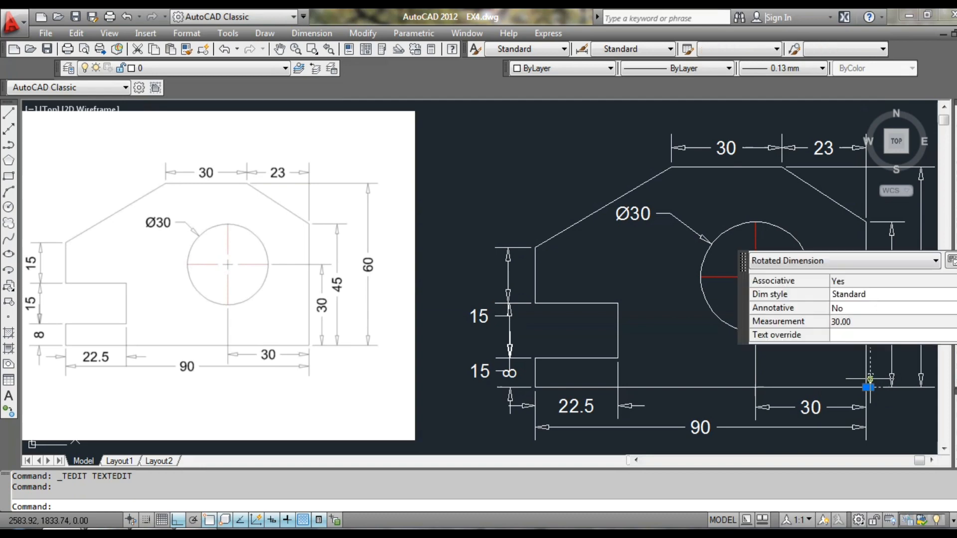
key(Escape)
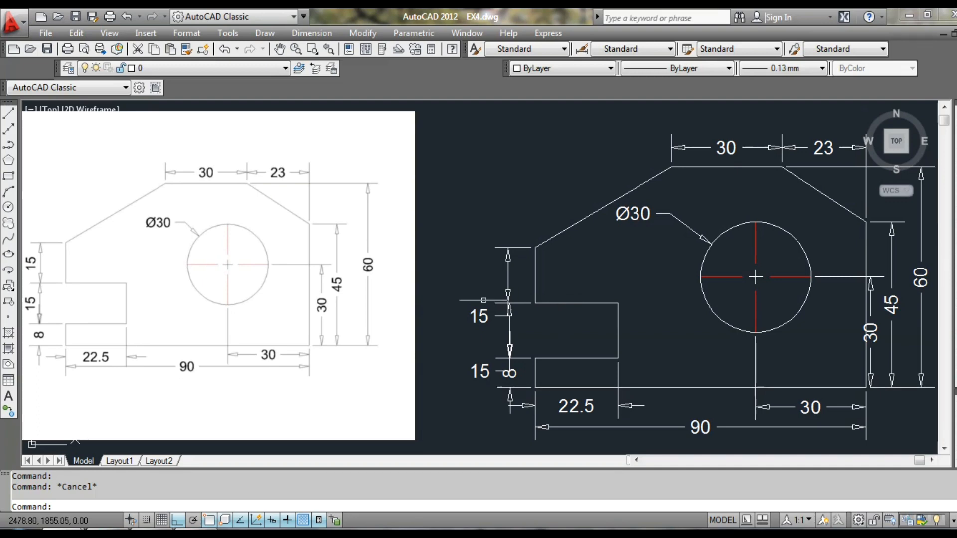
- Place the text of the dimension for the left edge above the notch above its dimension line, using Above Dim Line
double_click(479, 316)
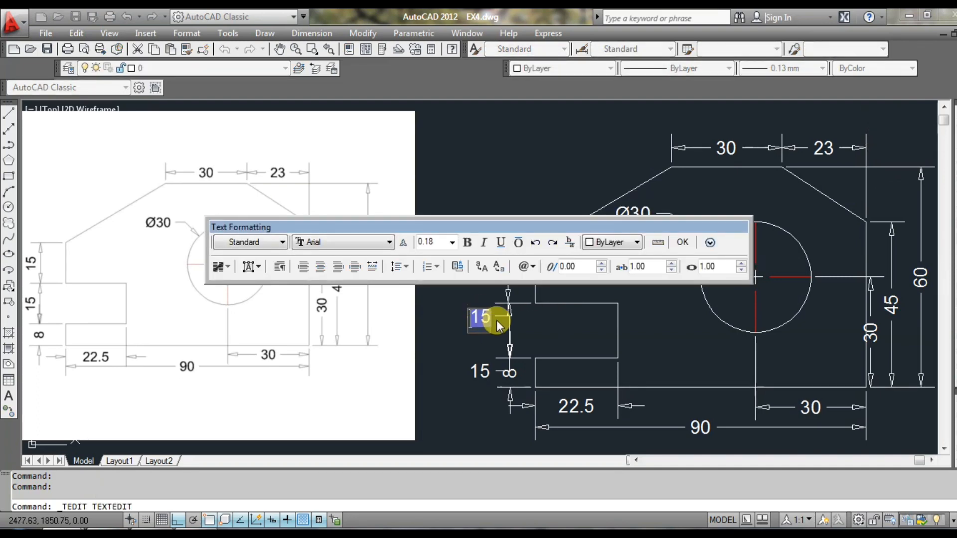
click(492, 321)
click(480, 316)
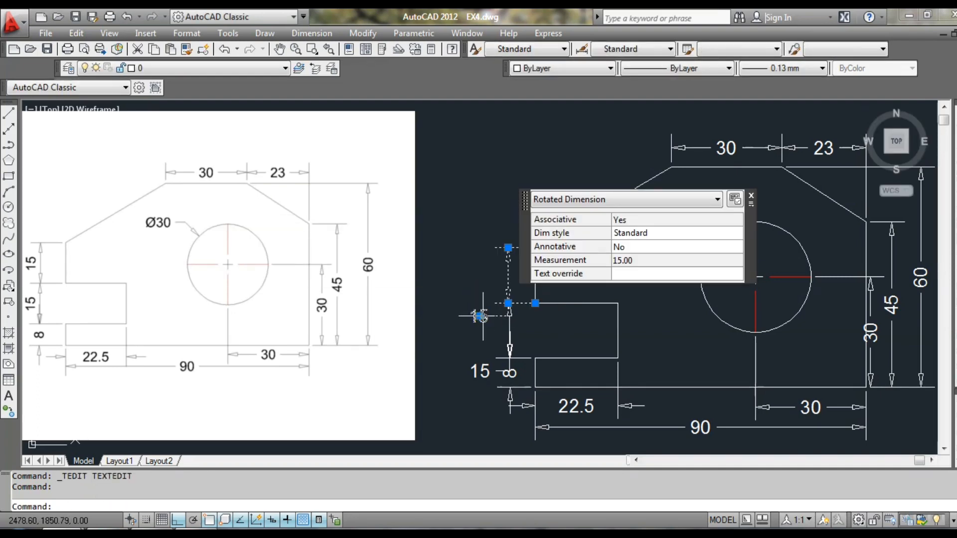
mouse_move(481, 319)
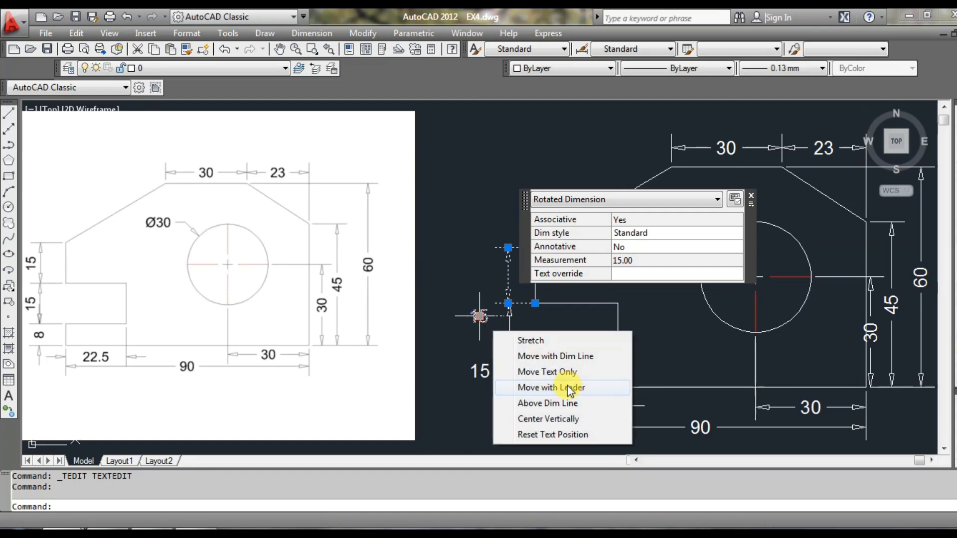
click(562, 403)
click(556, 396)
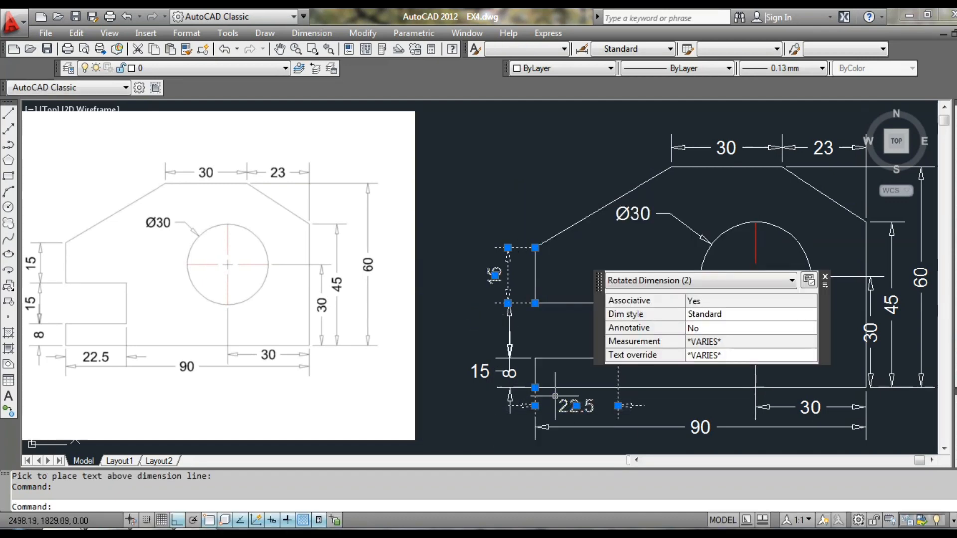
key(Escape)
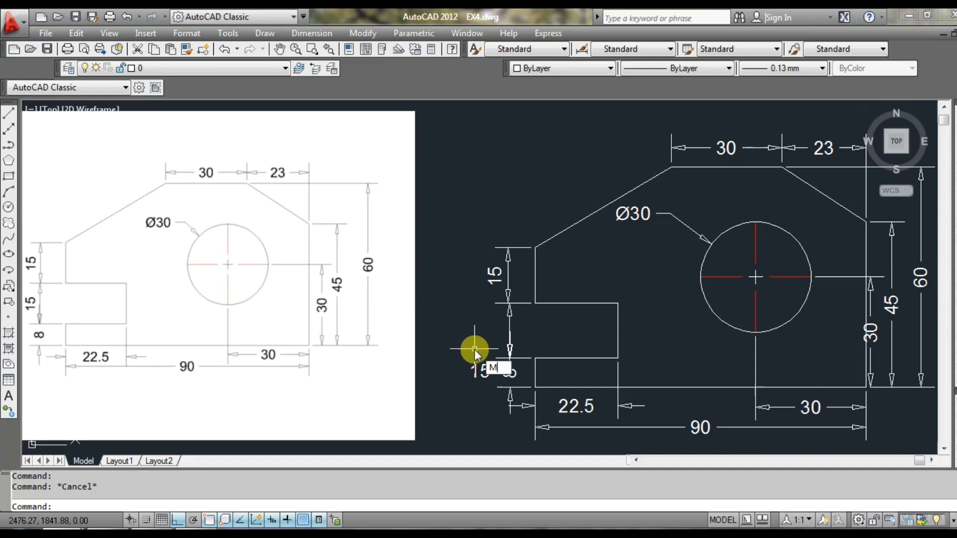
key(Return)
click(481, 372)
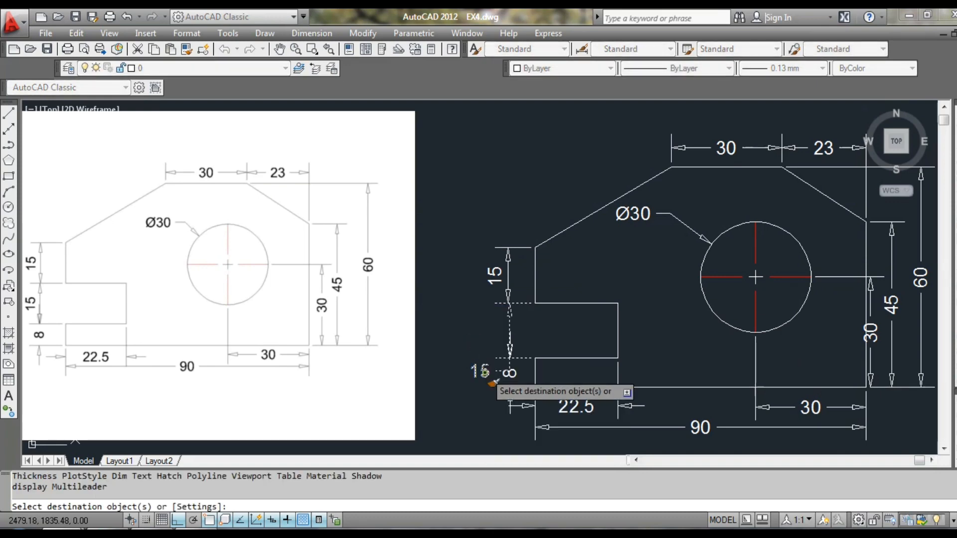
key(Escape)
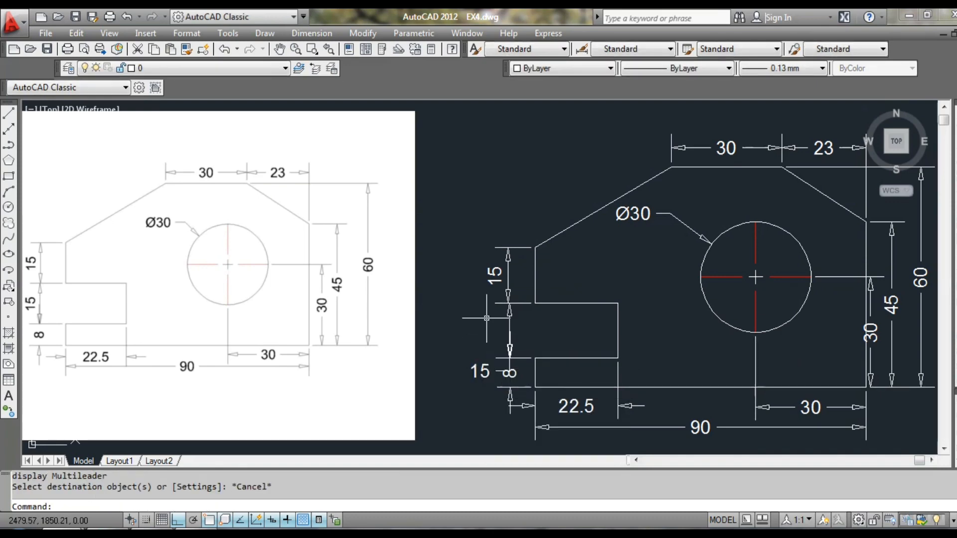
- Match the properties of the left-edge dimension above the notch onto the notch height dimension and the 8 dimension below it
text(MA)
key(Return)
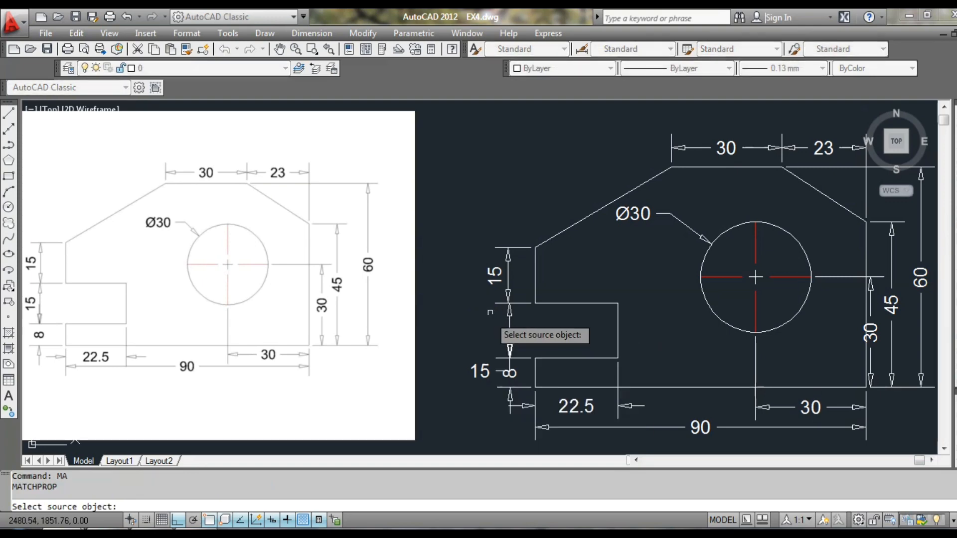
click(494, 273)
click(478, 375)
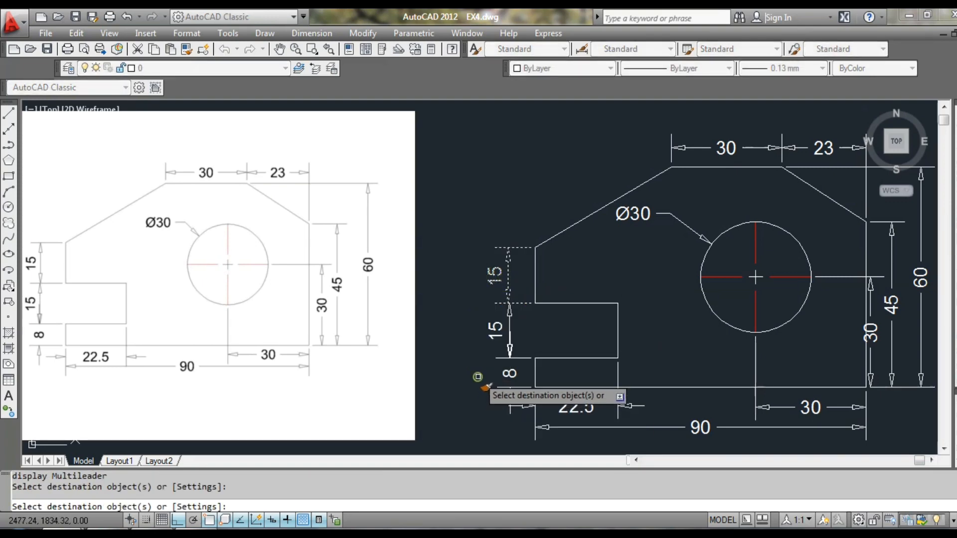
click(515, 386)
key(Escape)
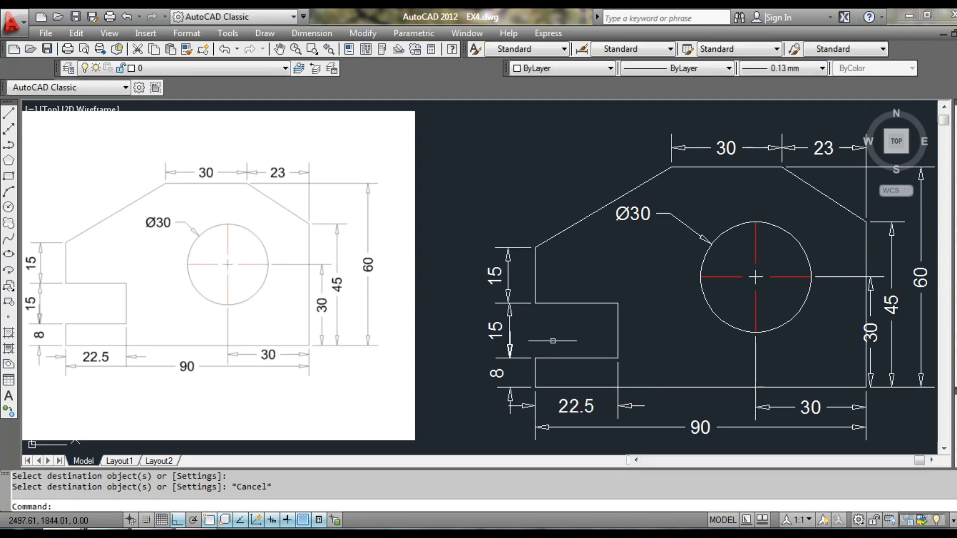
- Stretch the notch height dimension so its dimension line aligns exactly with the left-edge dimension above the notch
scroll(528, 321, up, 1)
click(504, 312)
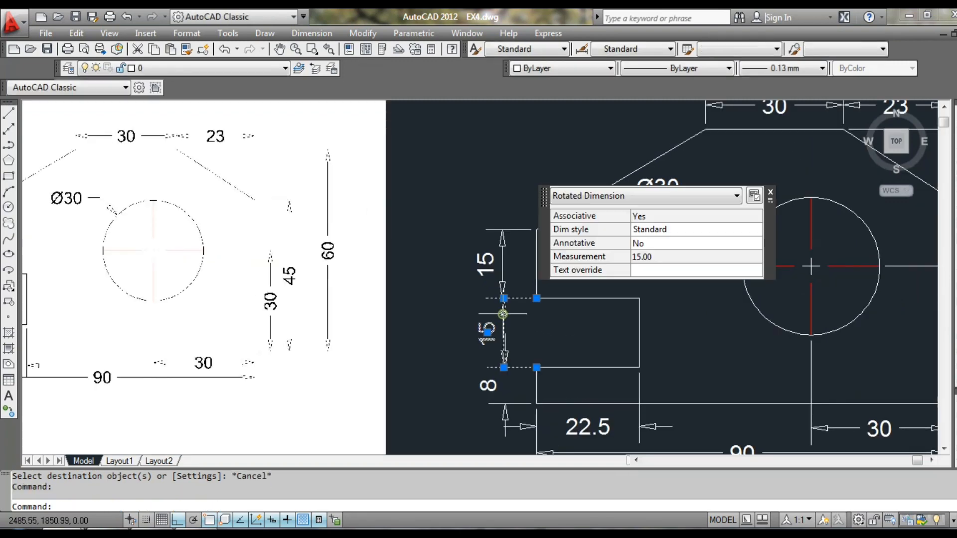
scroll(504, 314, up, 5)
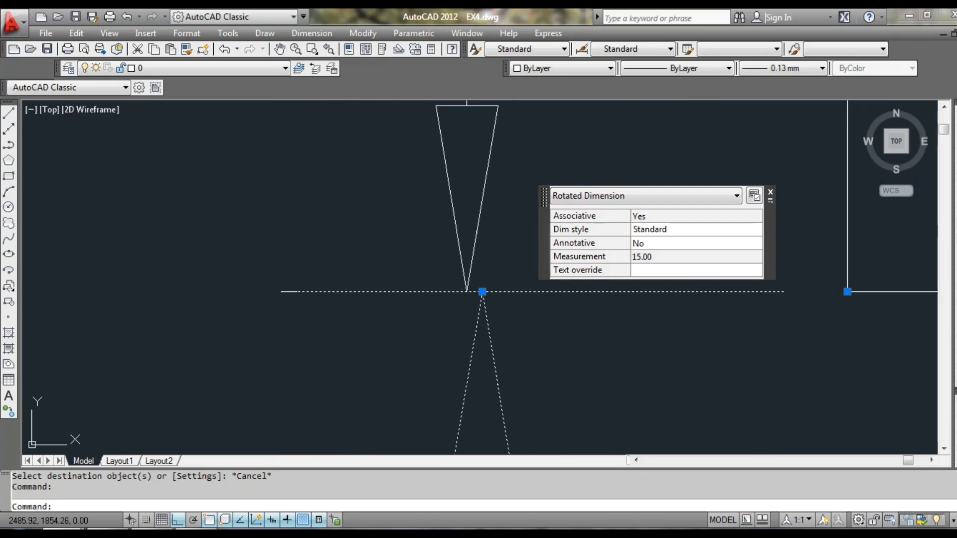
click(491, 294)
scroll(478, 294, up, 2)
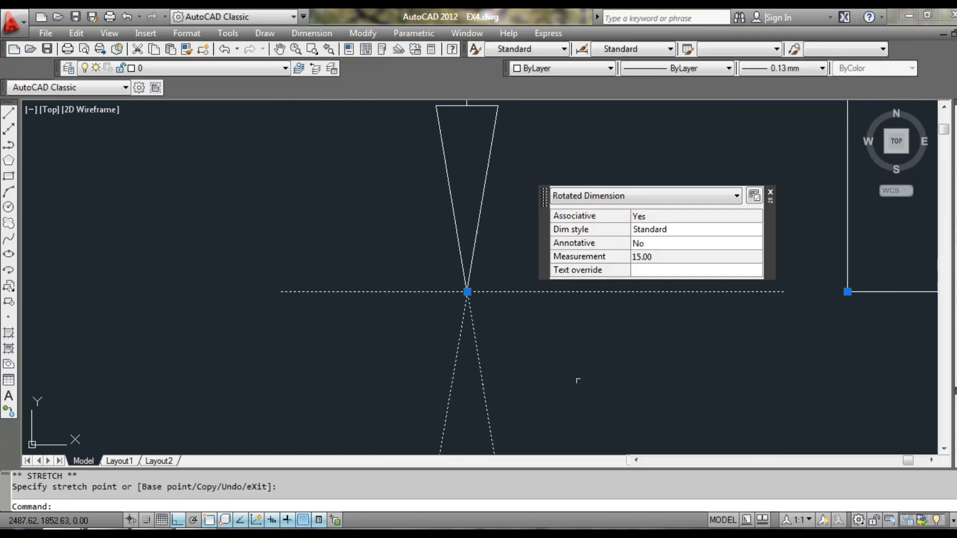
key(Escape)
- Stretch the dimension for the left edge below the notch so its dimension line aligns with the notch height dimension
scroll(577, 376, down, 6)
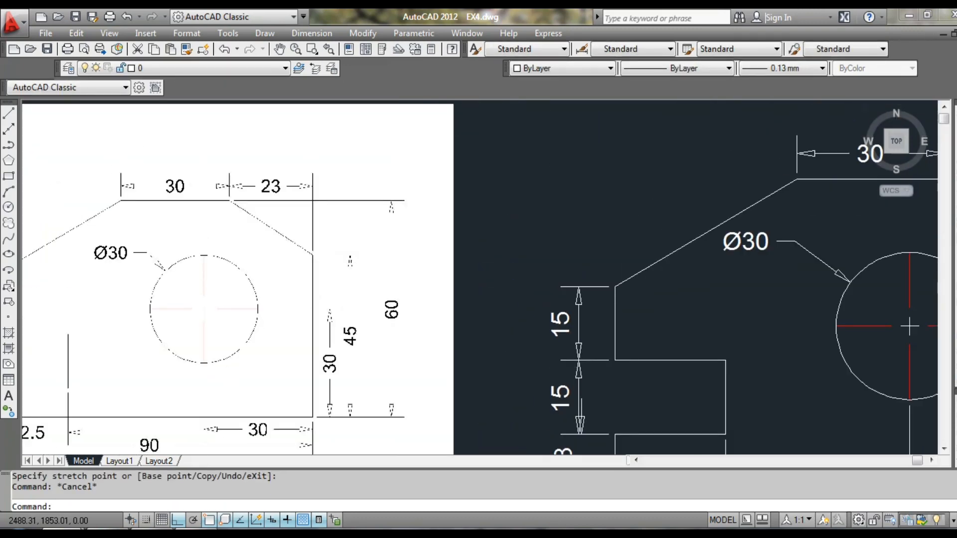
scroll(591, 366, down, 2)
mouse_move(592, 368)
middle_down()
mouse_move(567, 342)
mouse_move(558, 302)
middle_up()
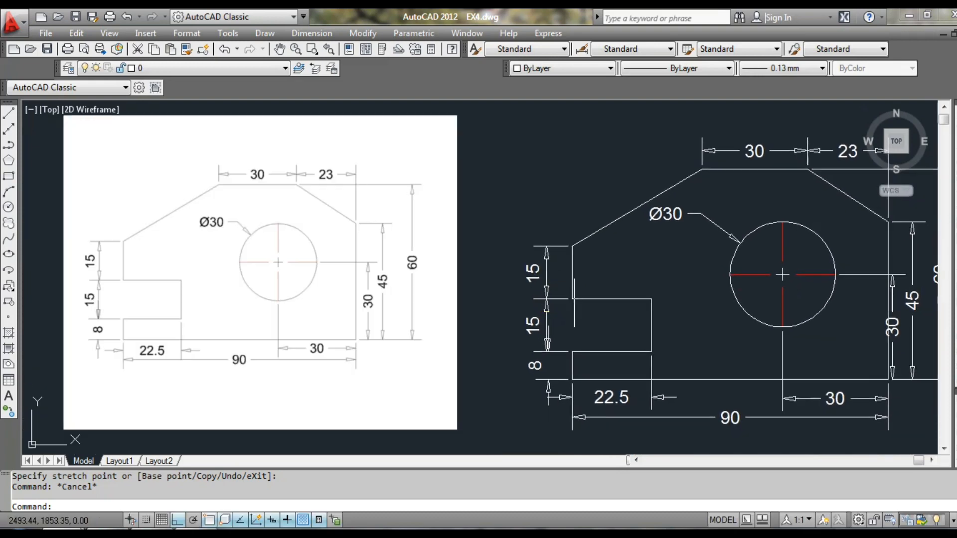
scroll(555, 333, up, 4)
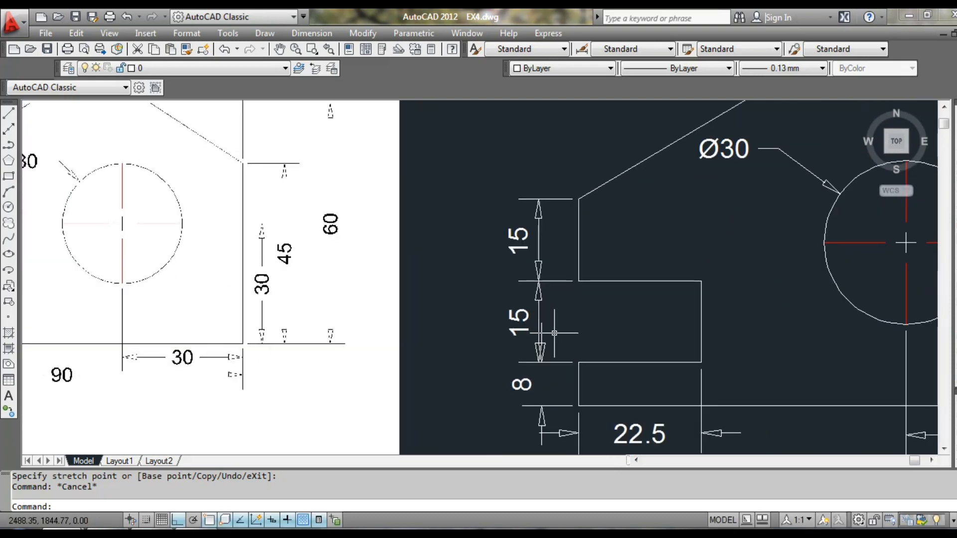
click(536, 359)
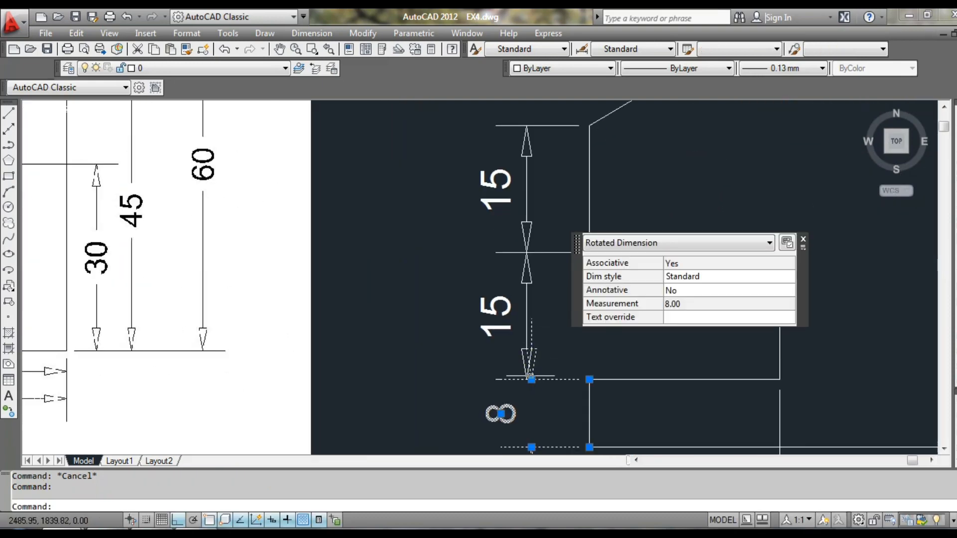
click(532, 380)
click(527, 381)
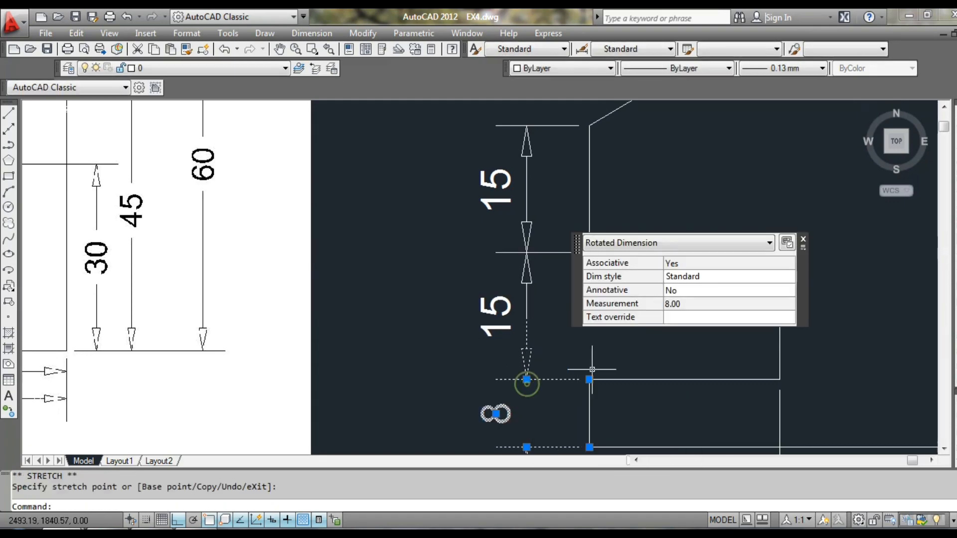
key(Escape)
- Move the right edge's height dimension farther out from the plate, closer to the overall height dimension
scroll(594, 349, down, 3)
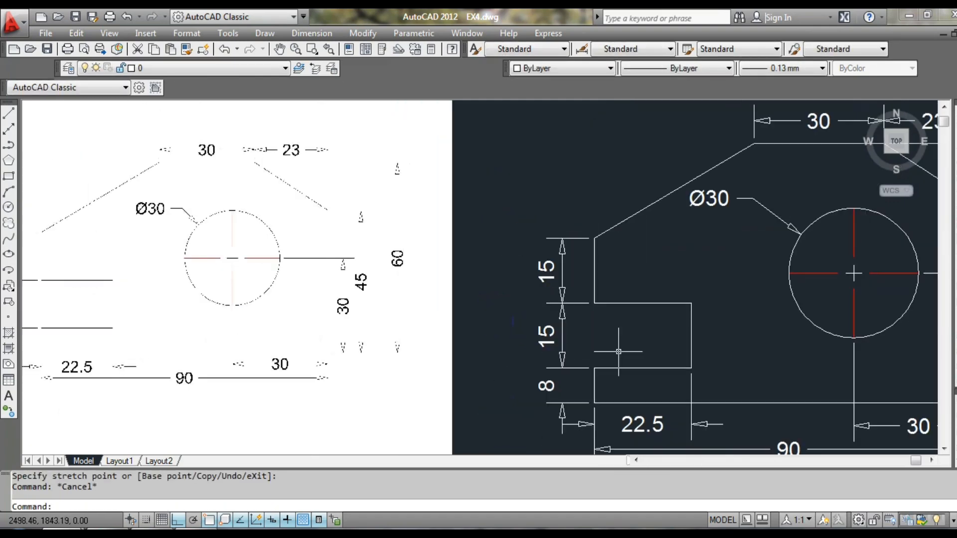
scroll(663, 348, down, 2)
middle_drag(627, 348, 606, 346)
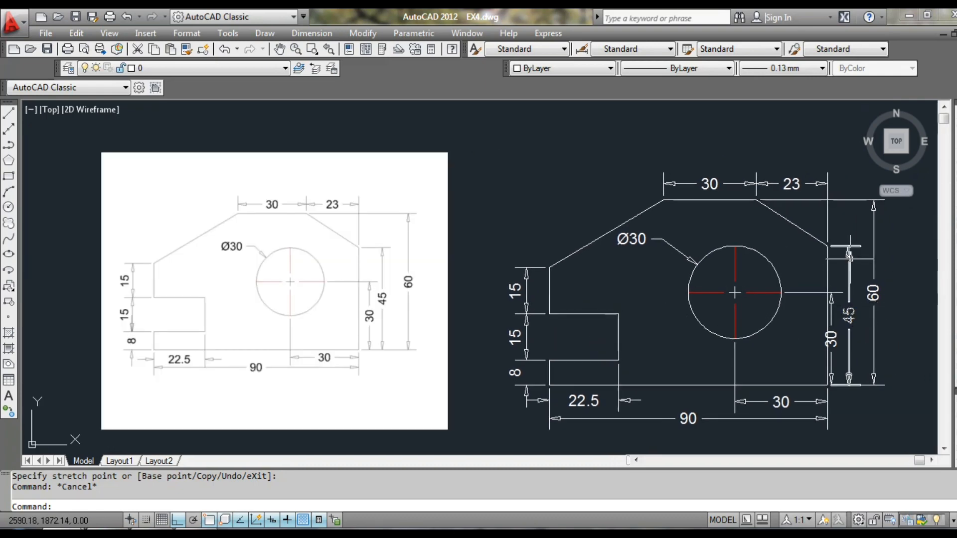
double_click(849, 300)
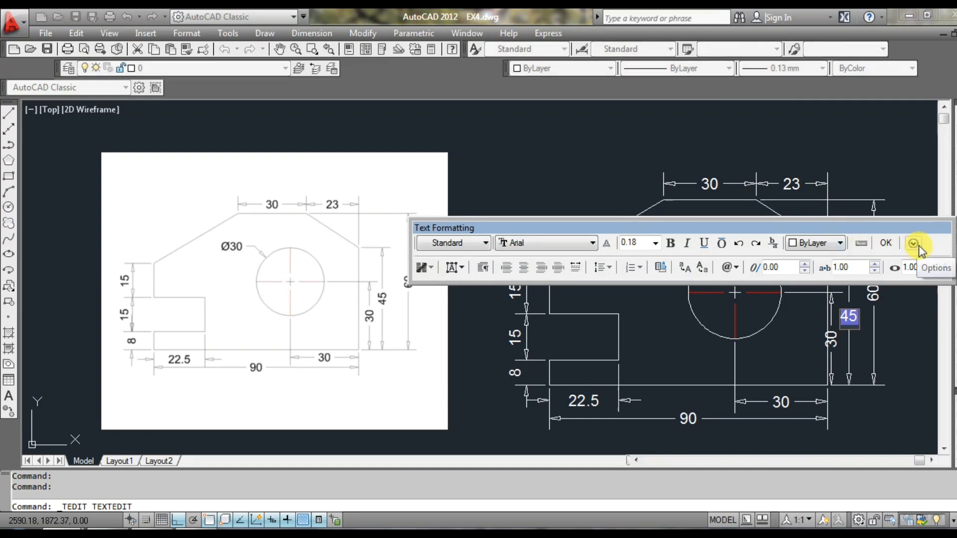
key(Escape)
click(849, 247)
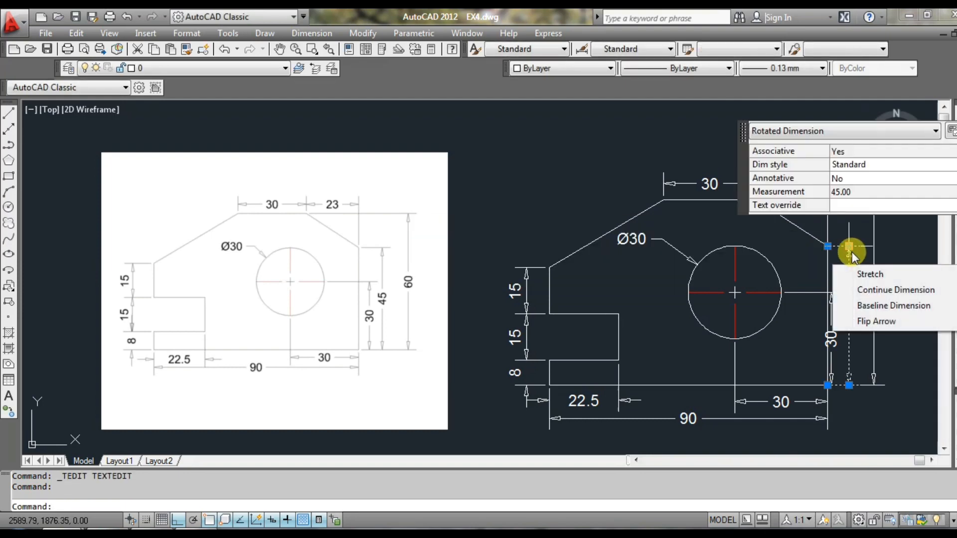
mouse_move(849, 247)
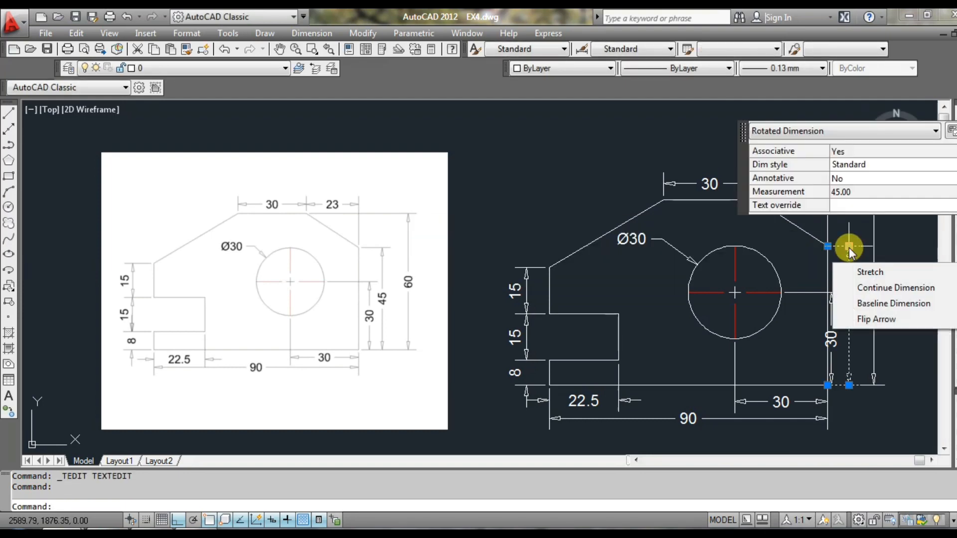
click(849, 245)
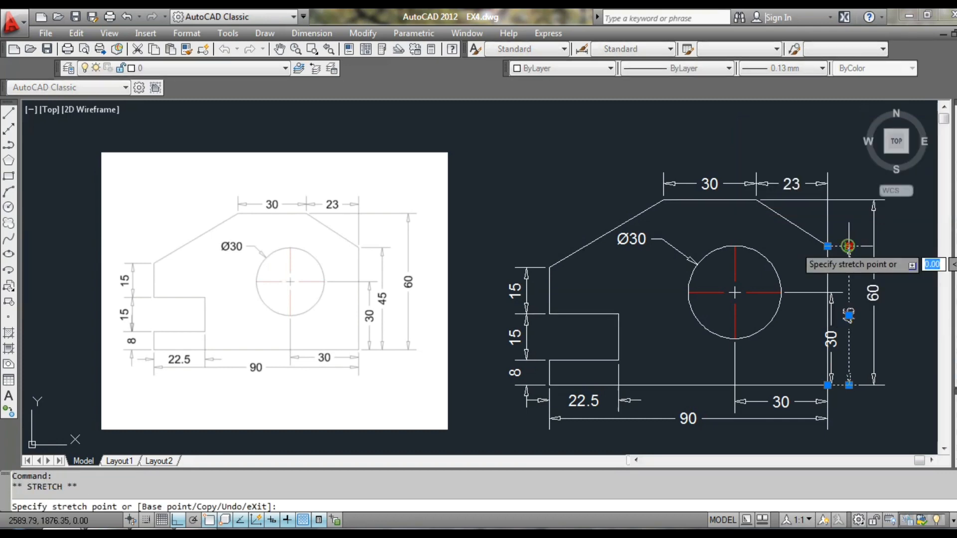
click(860, 246)
click(855, 247)
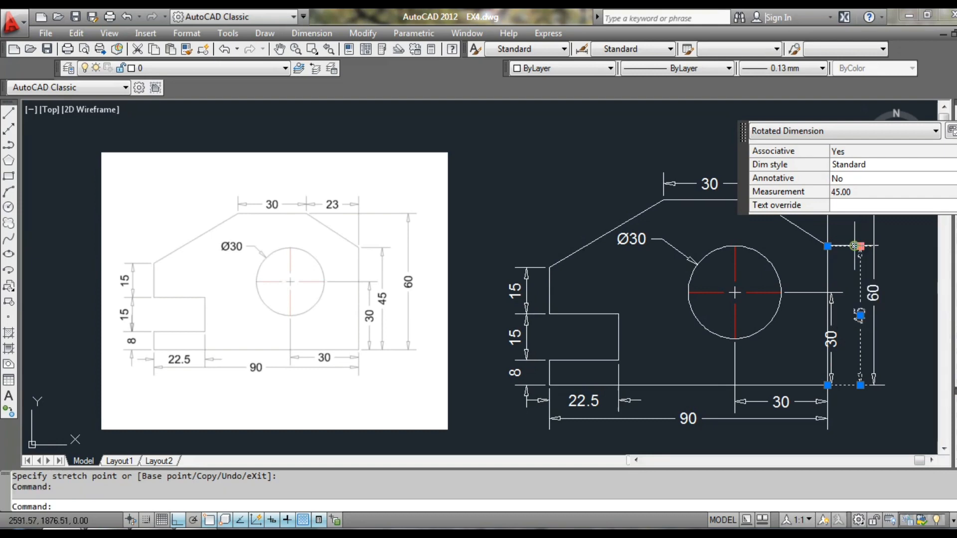
key(Escape)
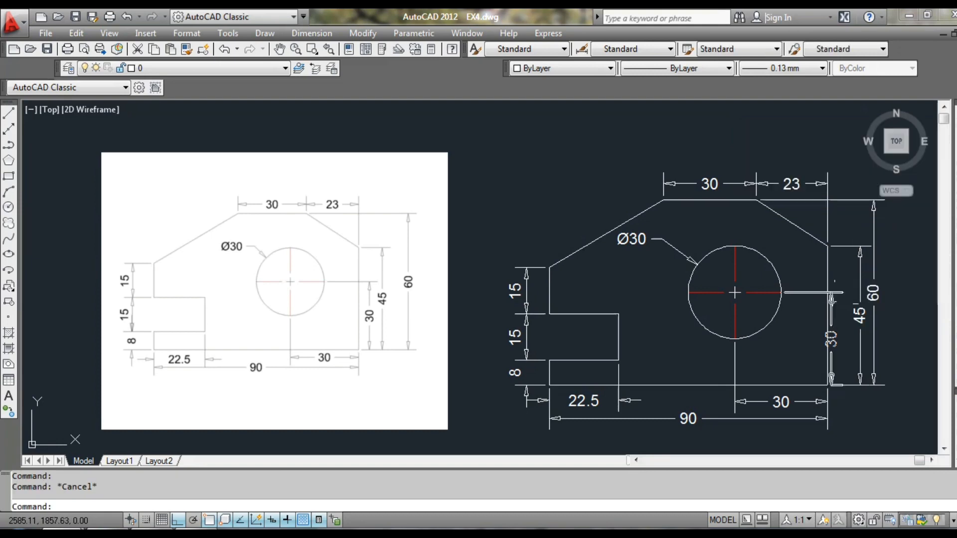
- Move the hole centre's height dimension outward, about midway between the plate's right edge and that edge's height dimension
double_click(830, 300)
key(Escape)
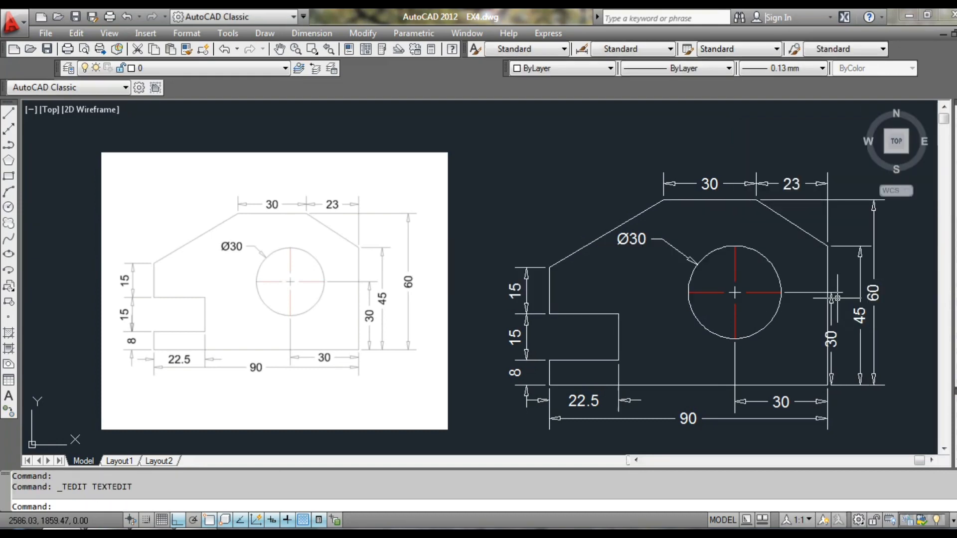
click(831, 295)
click(832, 295)
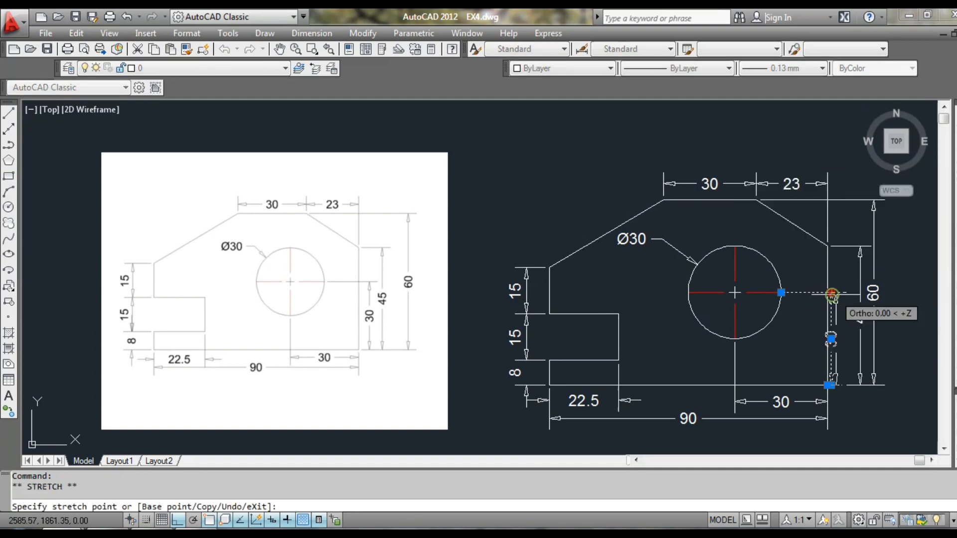
click(842, 334)
double_click(843, 336)
key(Escape)
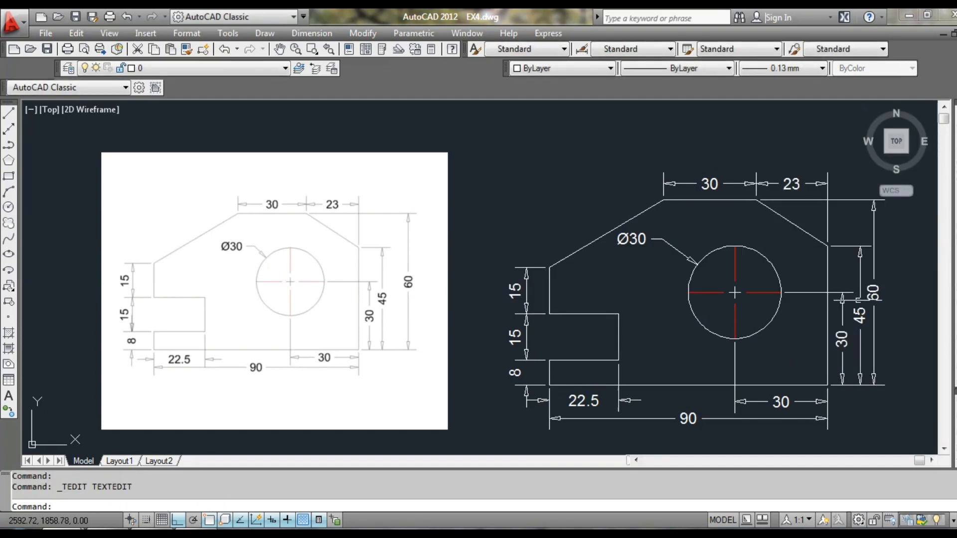
- Select all ten outline lines of the notched plate and set their lineweight to 0.30 mm
middle_drag(904, 292, 895, 281)
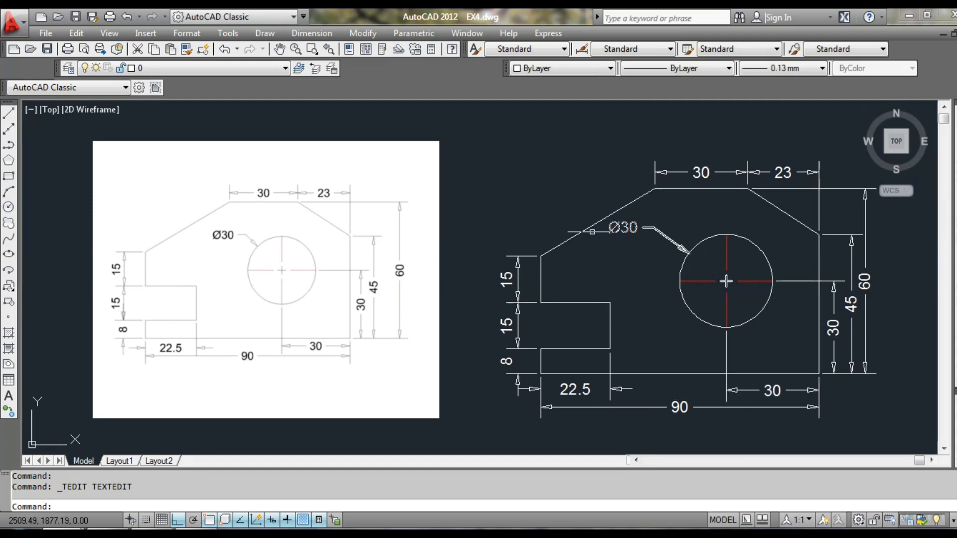
click(586, 229)
click(542, 275)
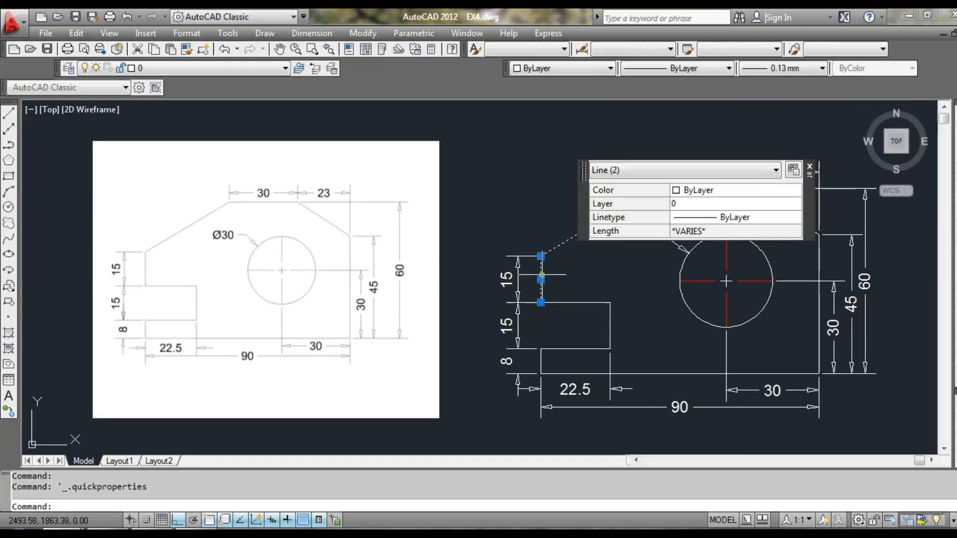
click(567, 302)
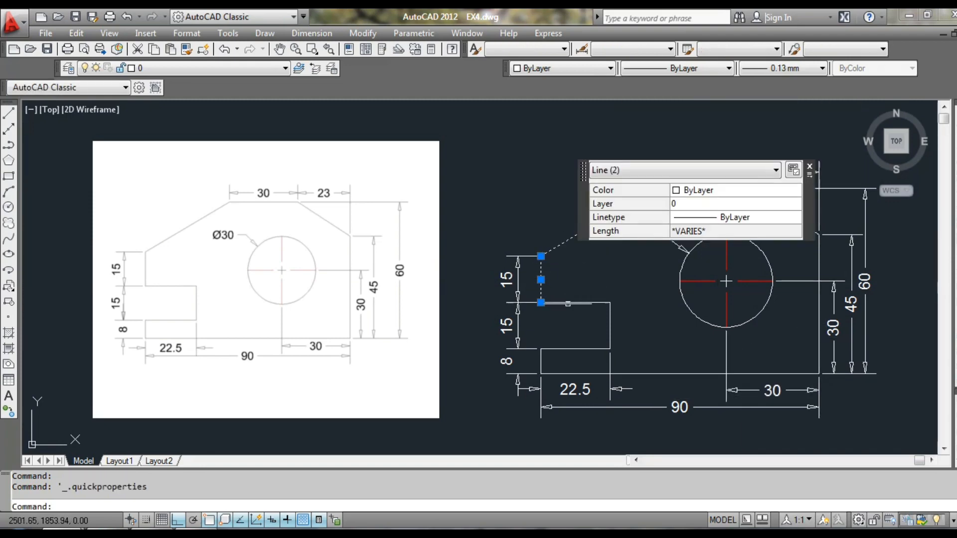
click(610, 330)
click(566, 349)
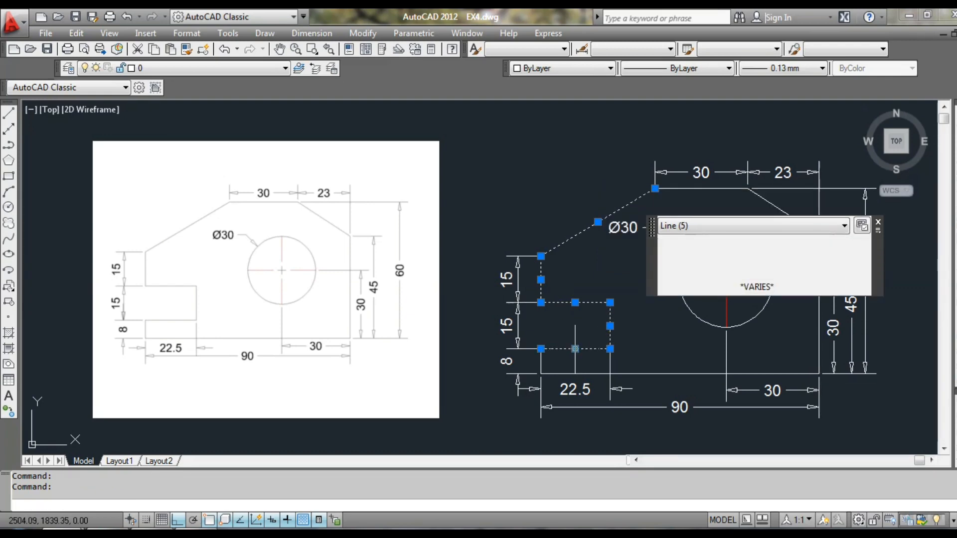
click(540, 361)
click(572, 374)
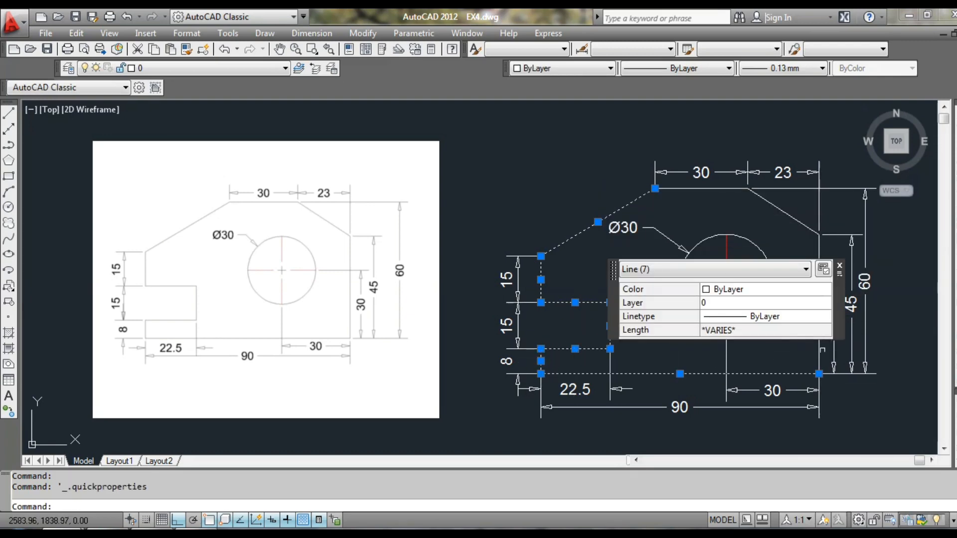
click(818, 352)
click(784, 211)
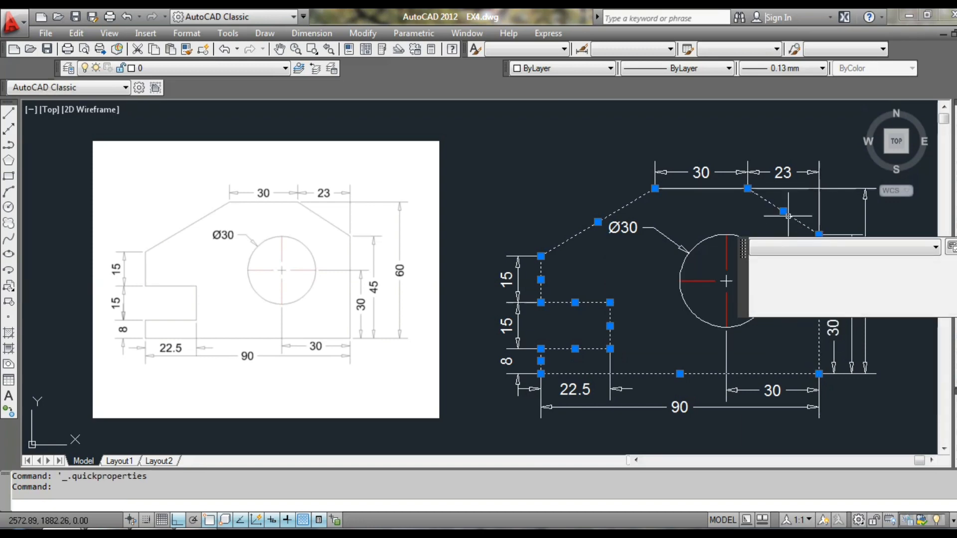
click(711, 188)
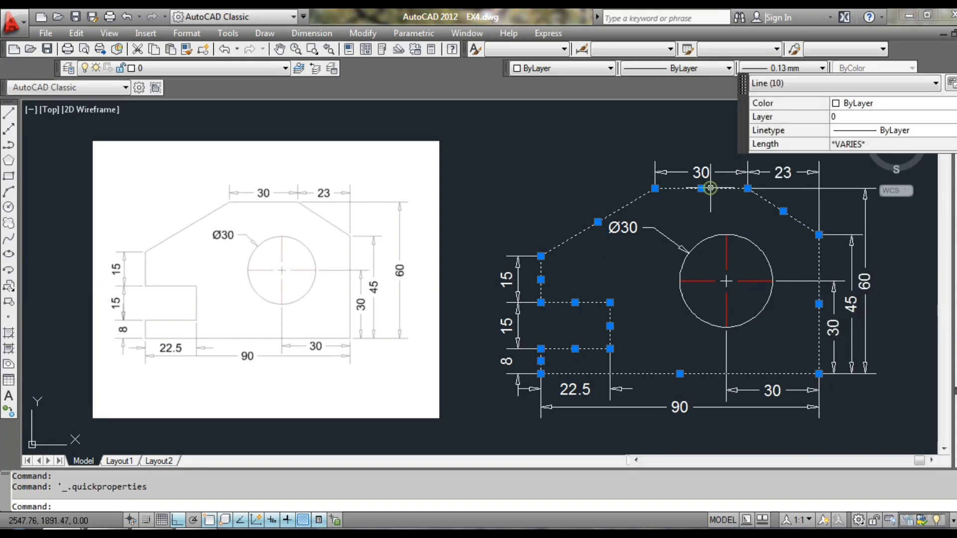
click(806, 67)
click(788, 232)
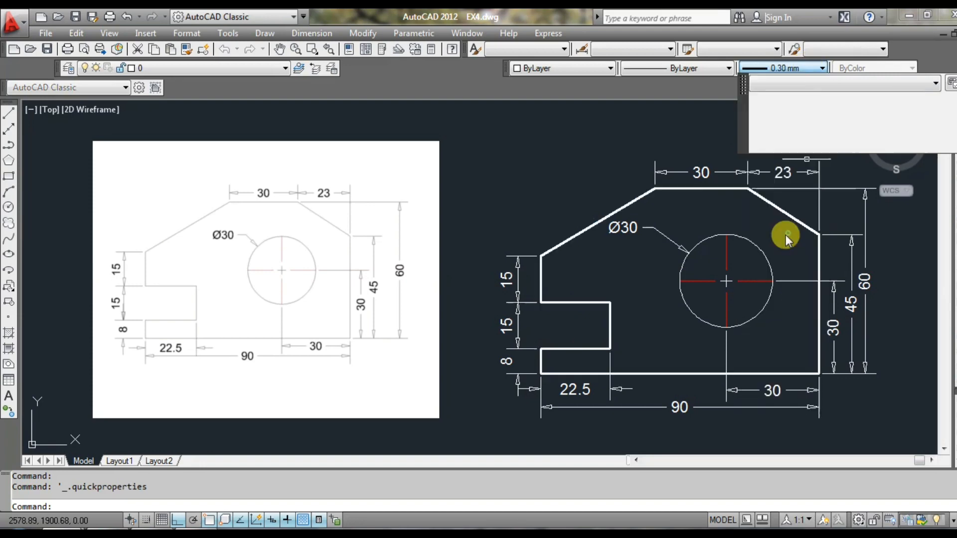
key(Escape)
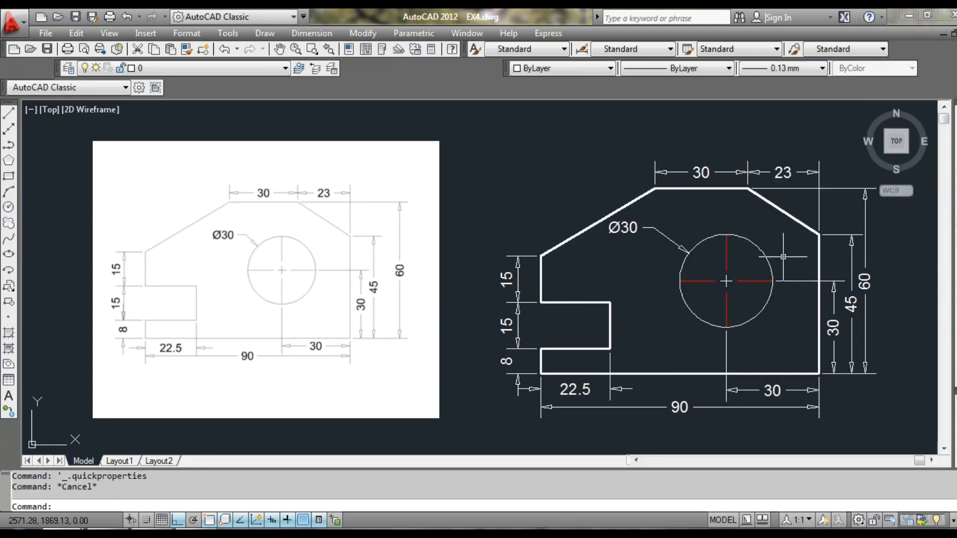
- Match the properties of the plate's upper-right sloped outline edge onto the hole circle
text(MA)
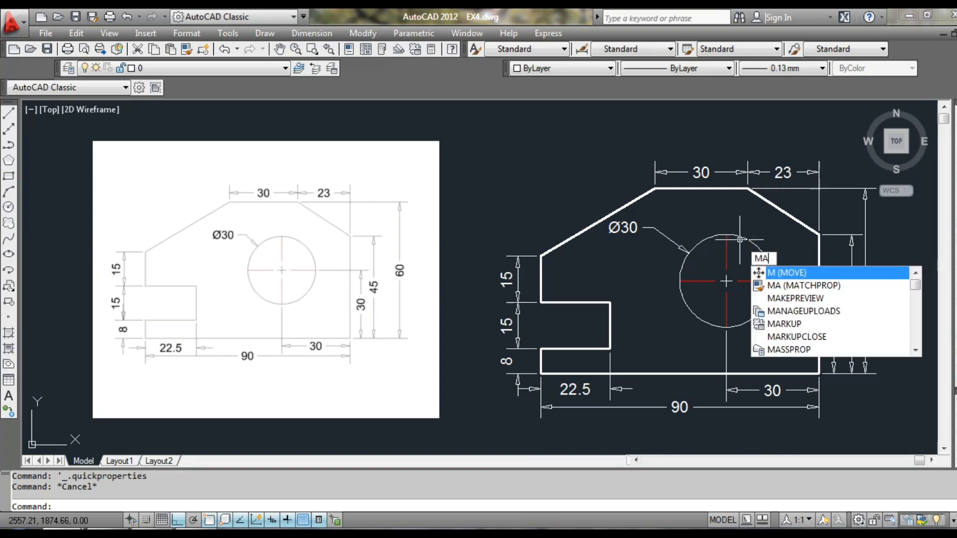
key(Return)
click(770, 202)
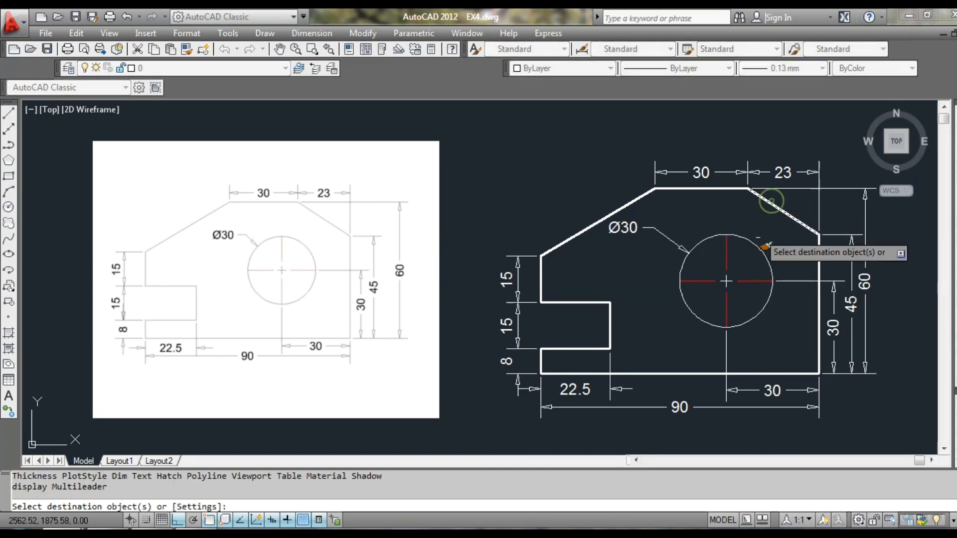
click(755, 241)
key(Escape)
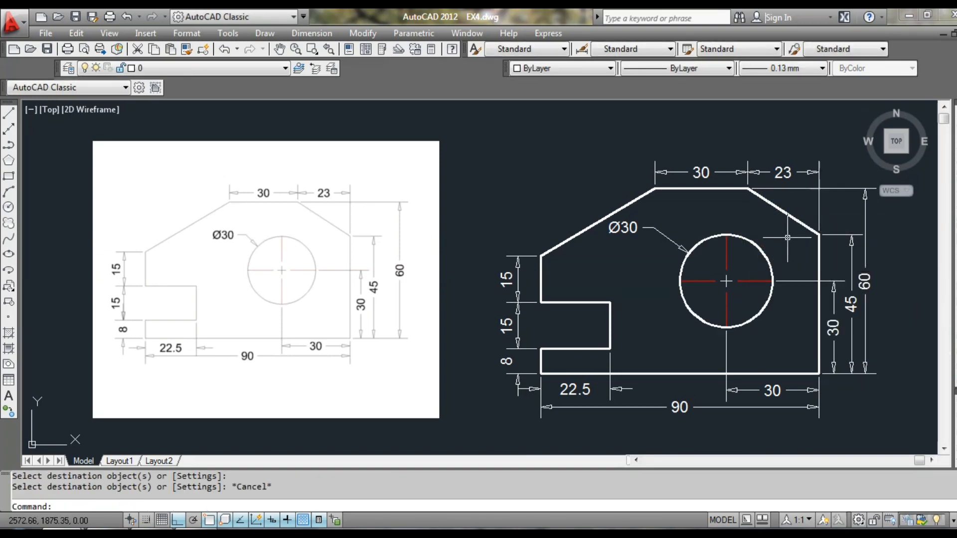
middle_drag(786, 236, 786, 234)
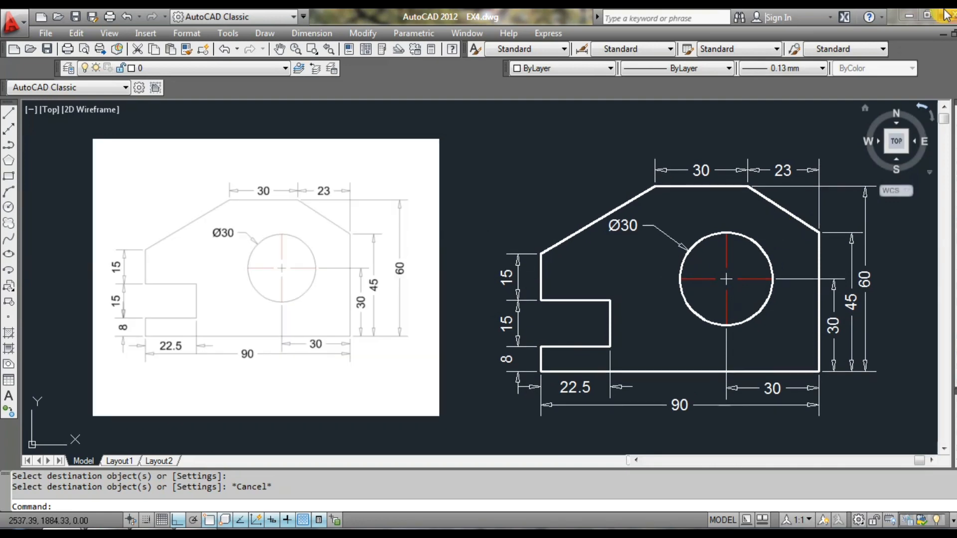